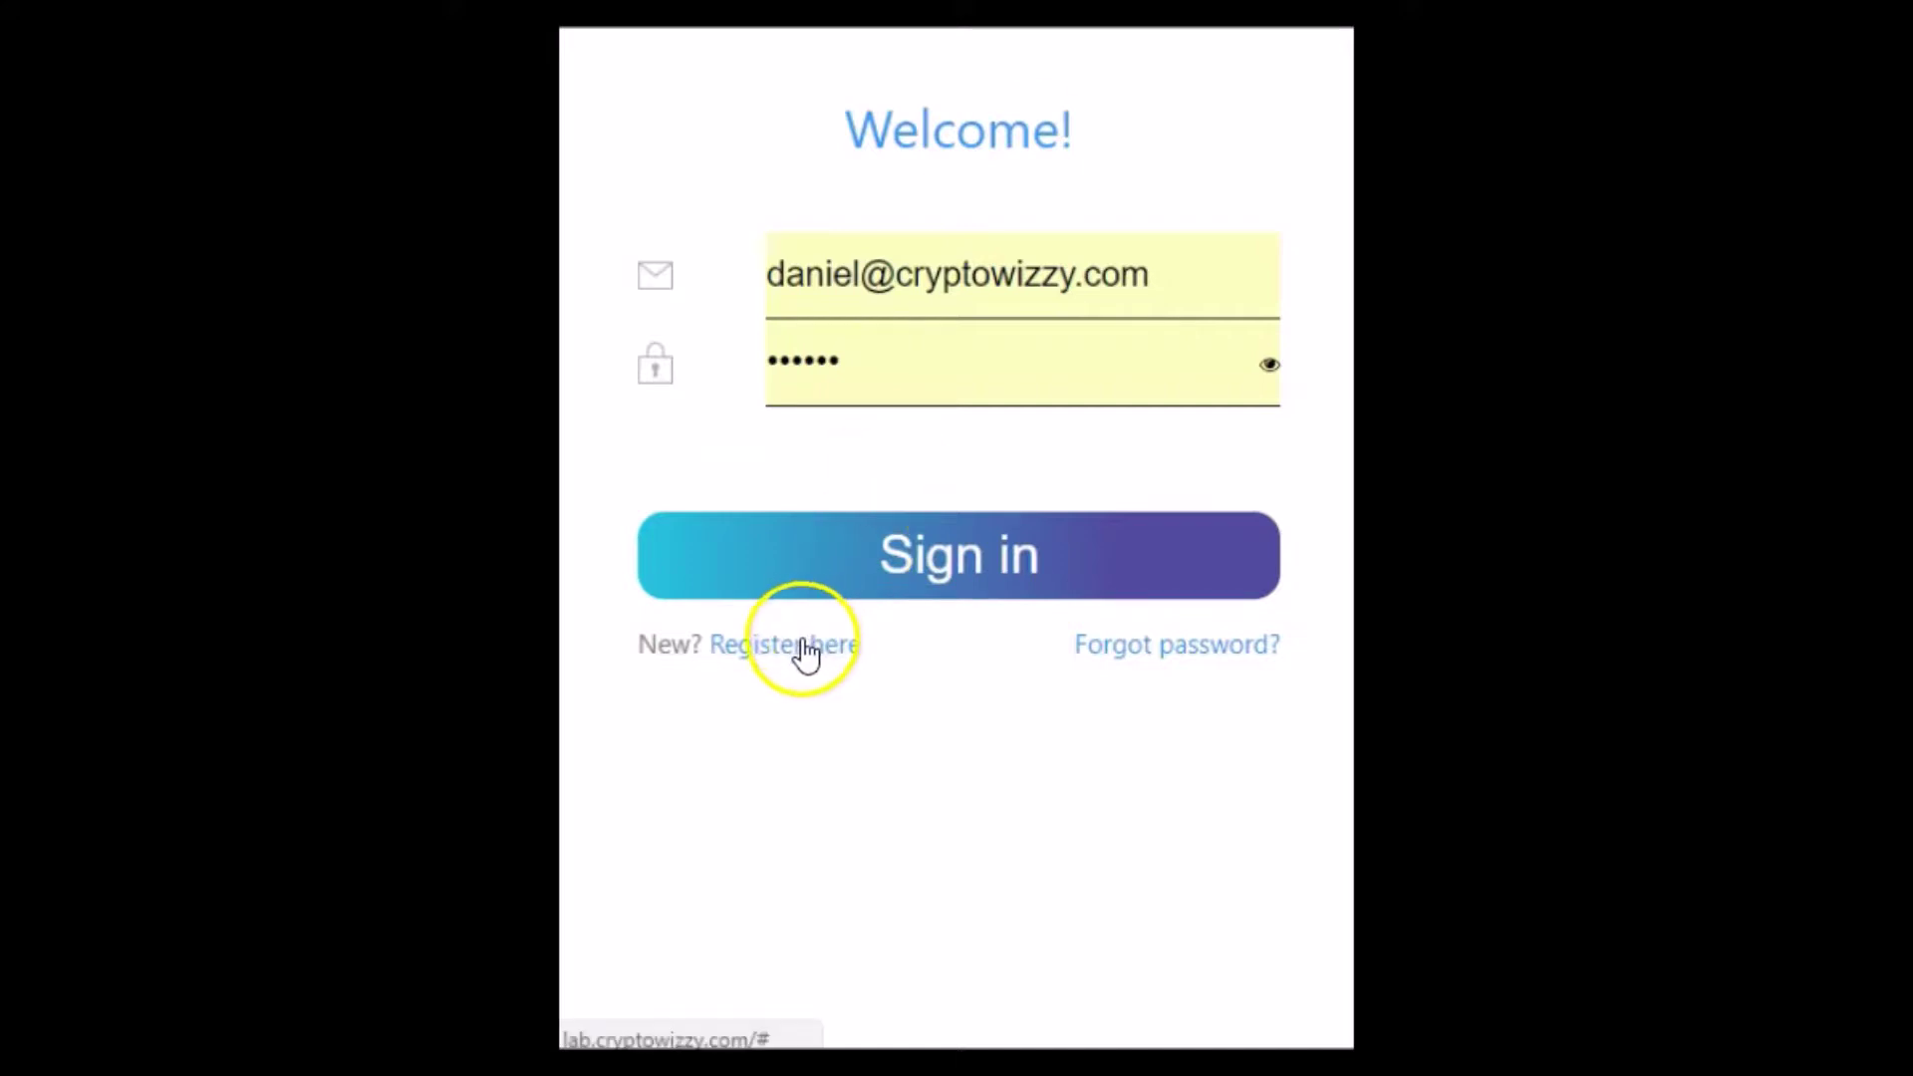
# Sign in to the account with the credentials already filled in
pyautogui.click(974, 574)
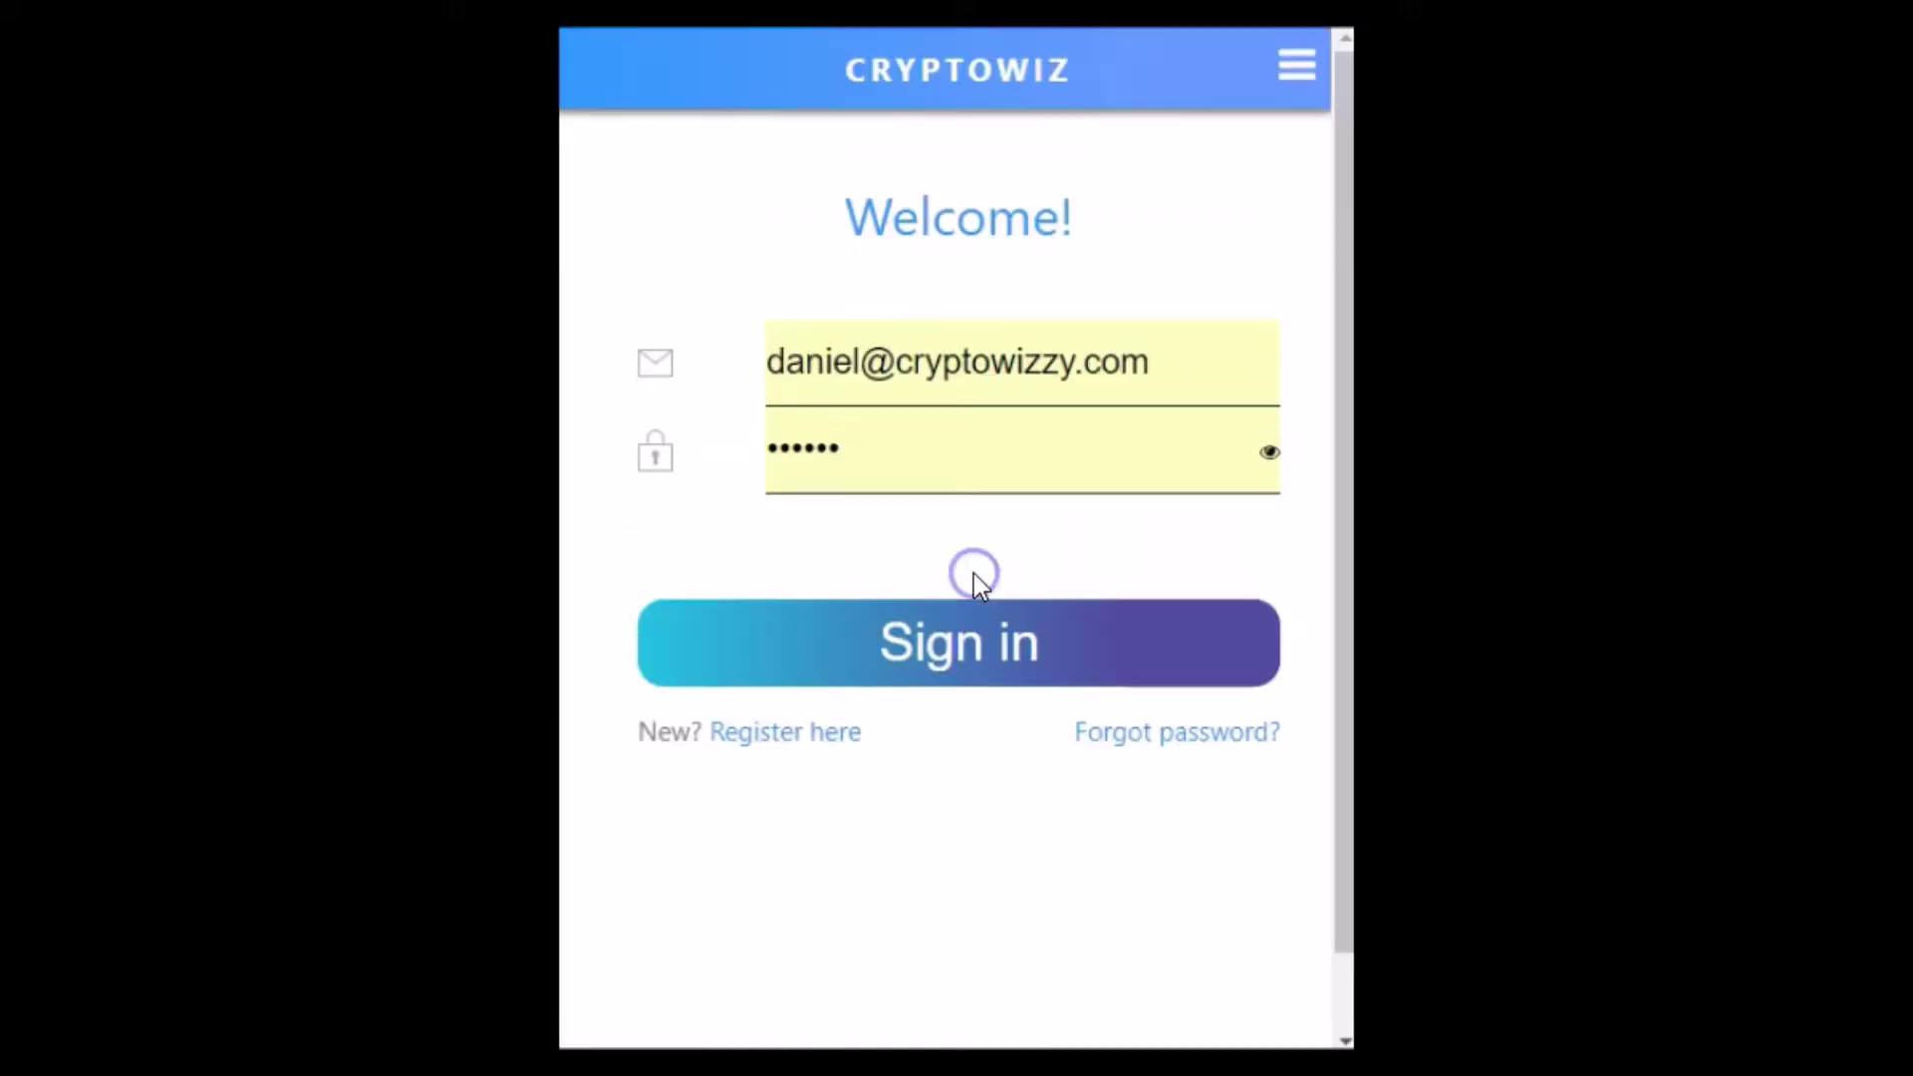
pyautogui.click(851, 296)
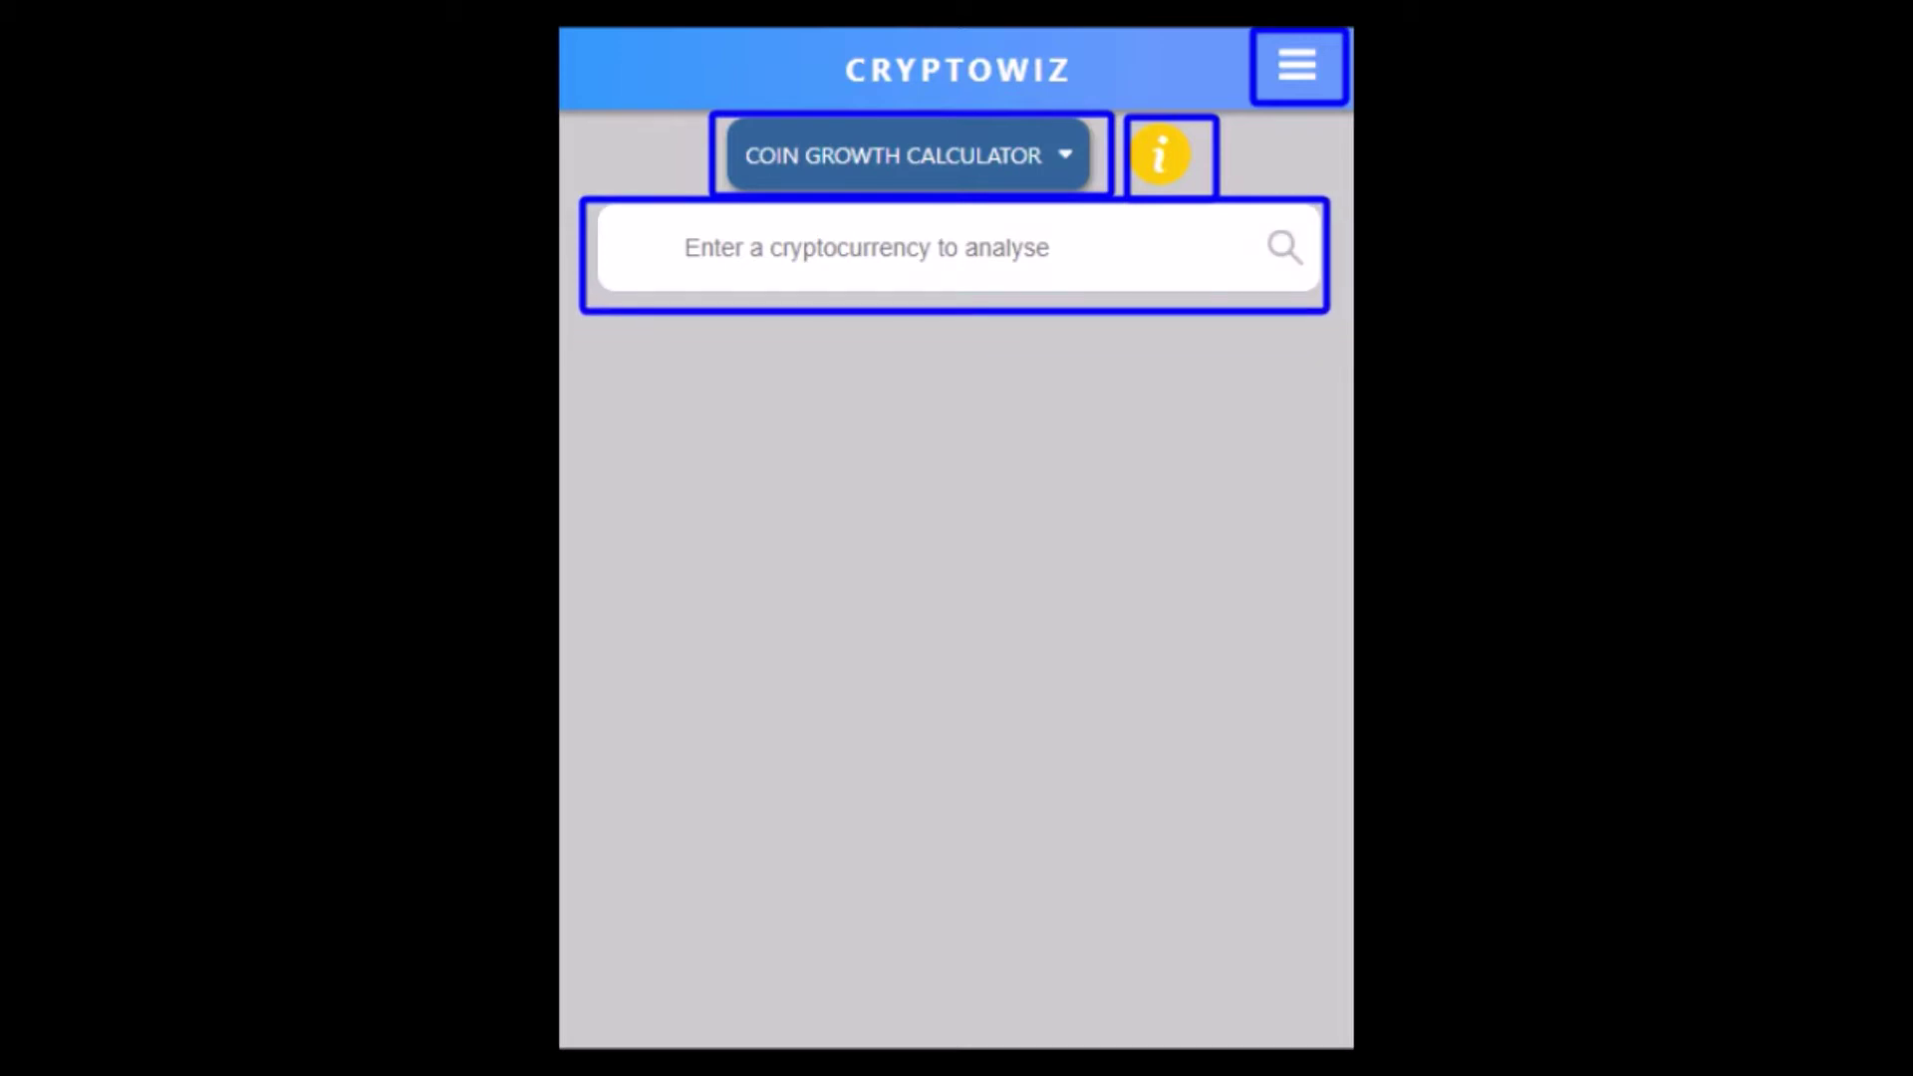
# Look through the available tools, switch to the Scenario Simulator and return to the Coin Growth Calculator
pyautogui.click(903, 183)
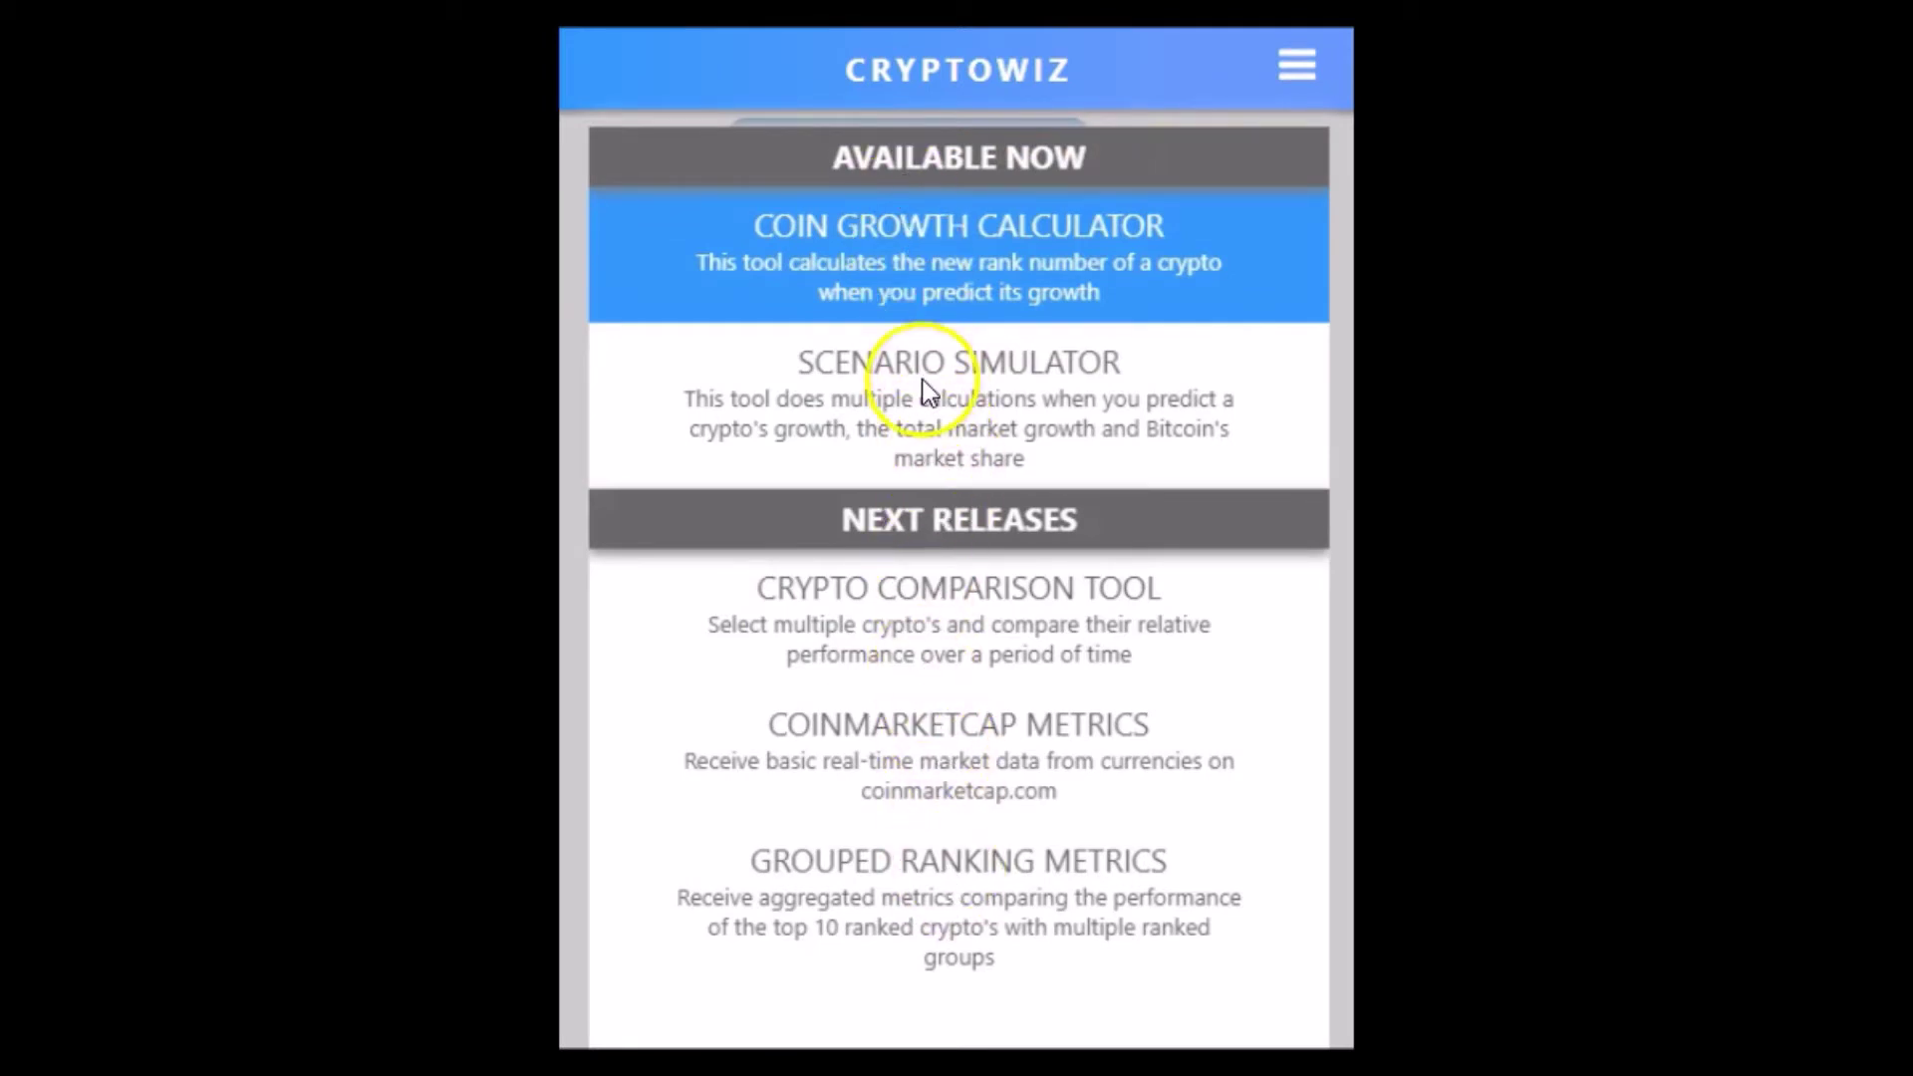
pyautogui.click(896, 282)
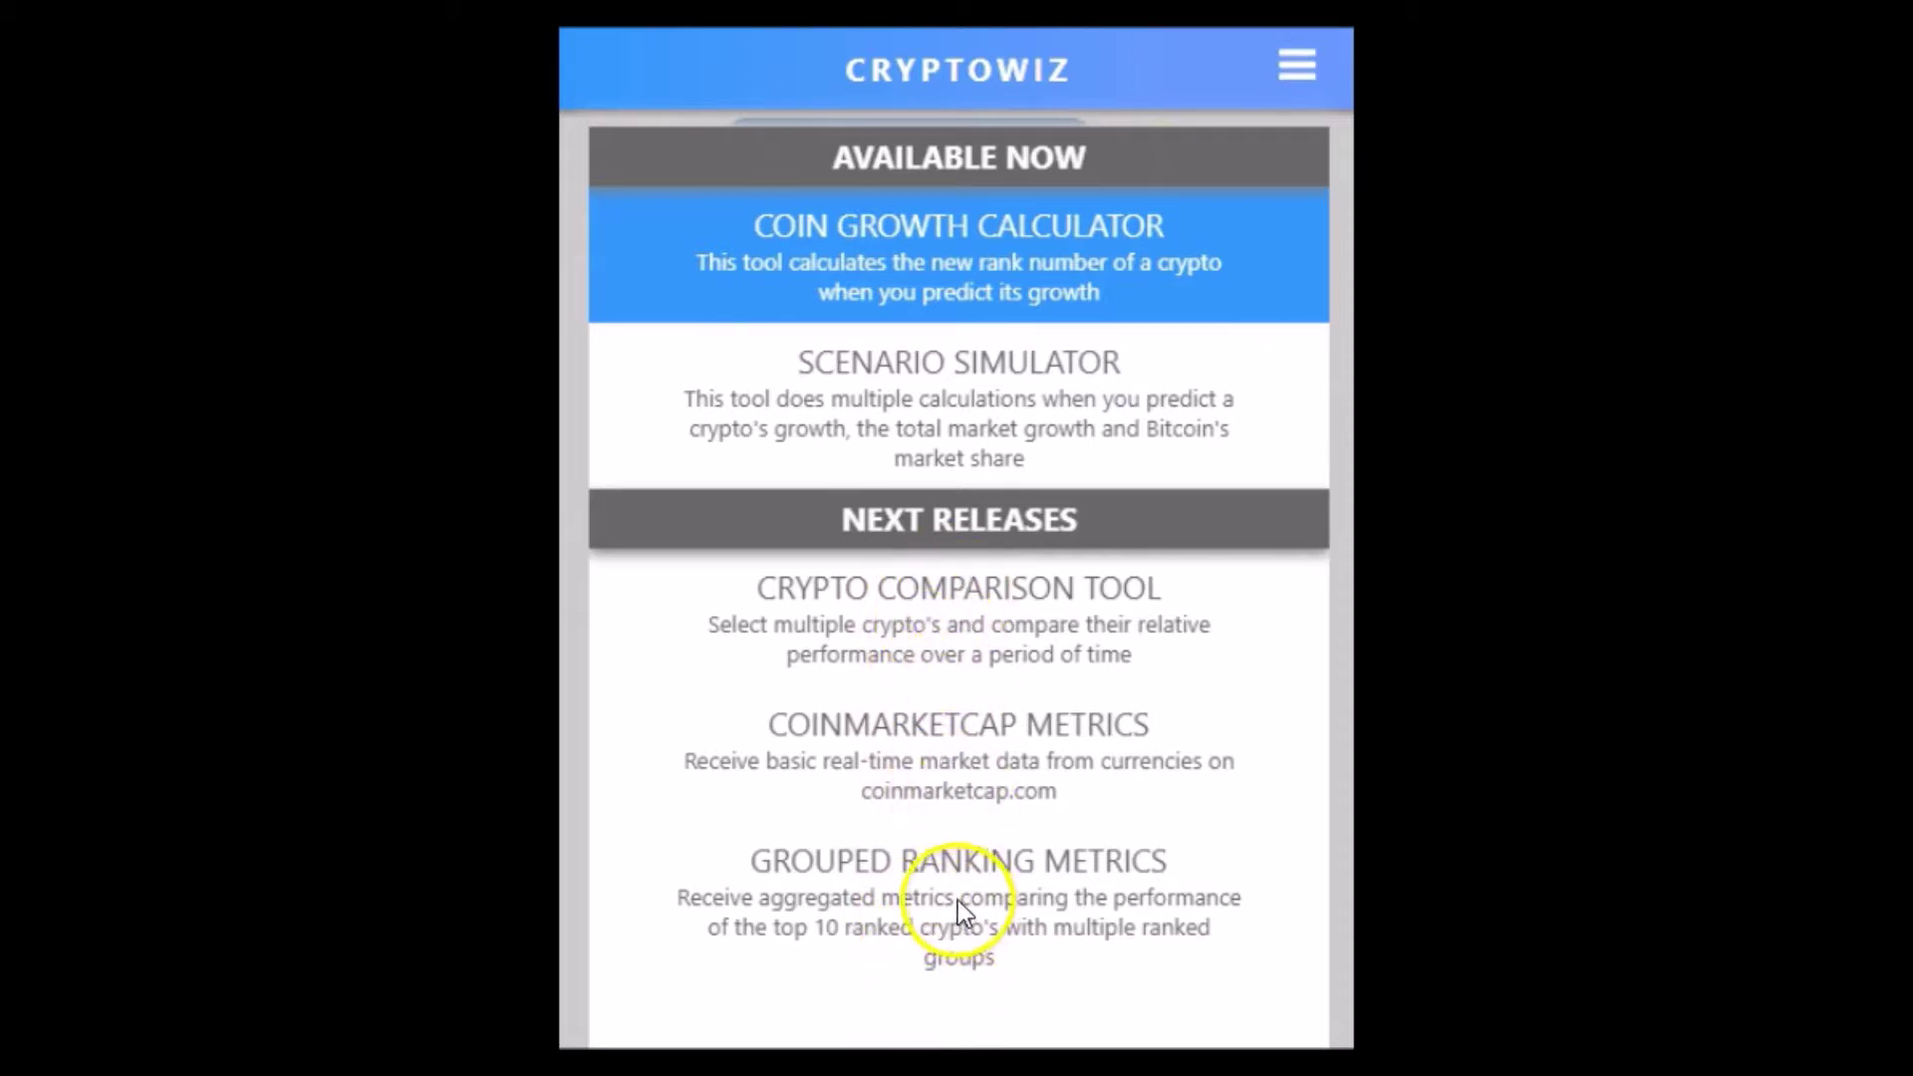
pyautogui.click(936, 407)
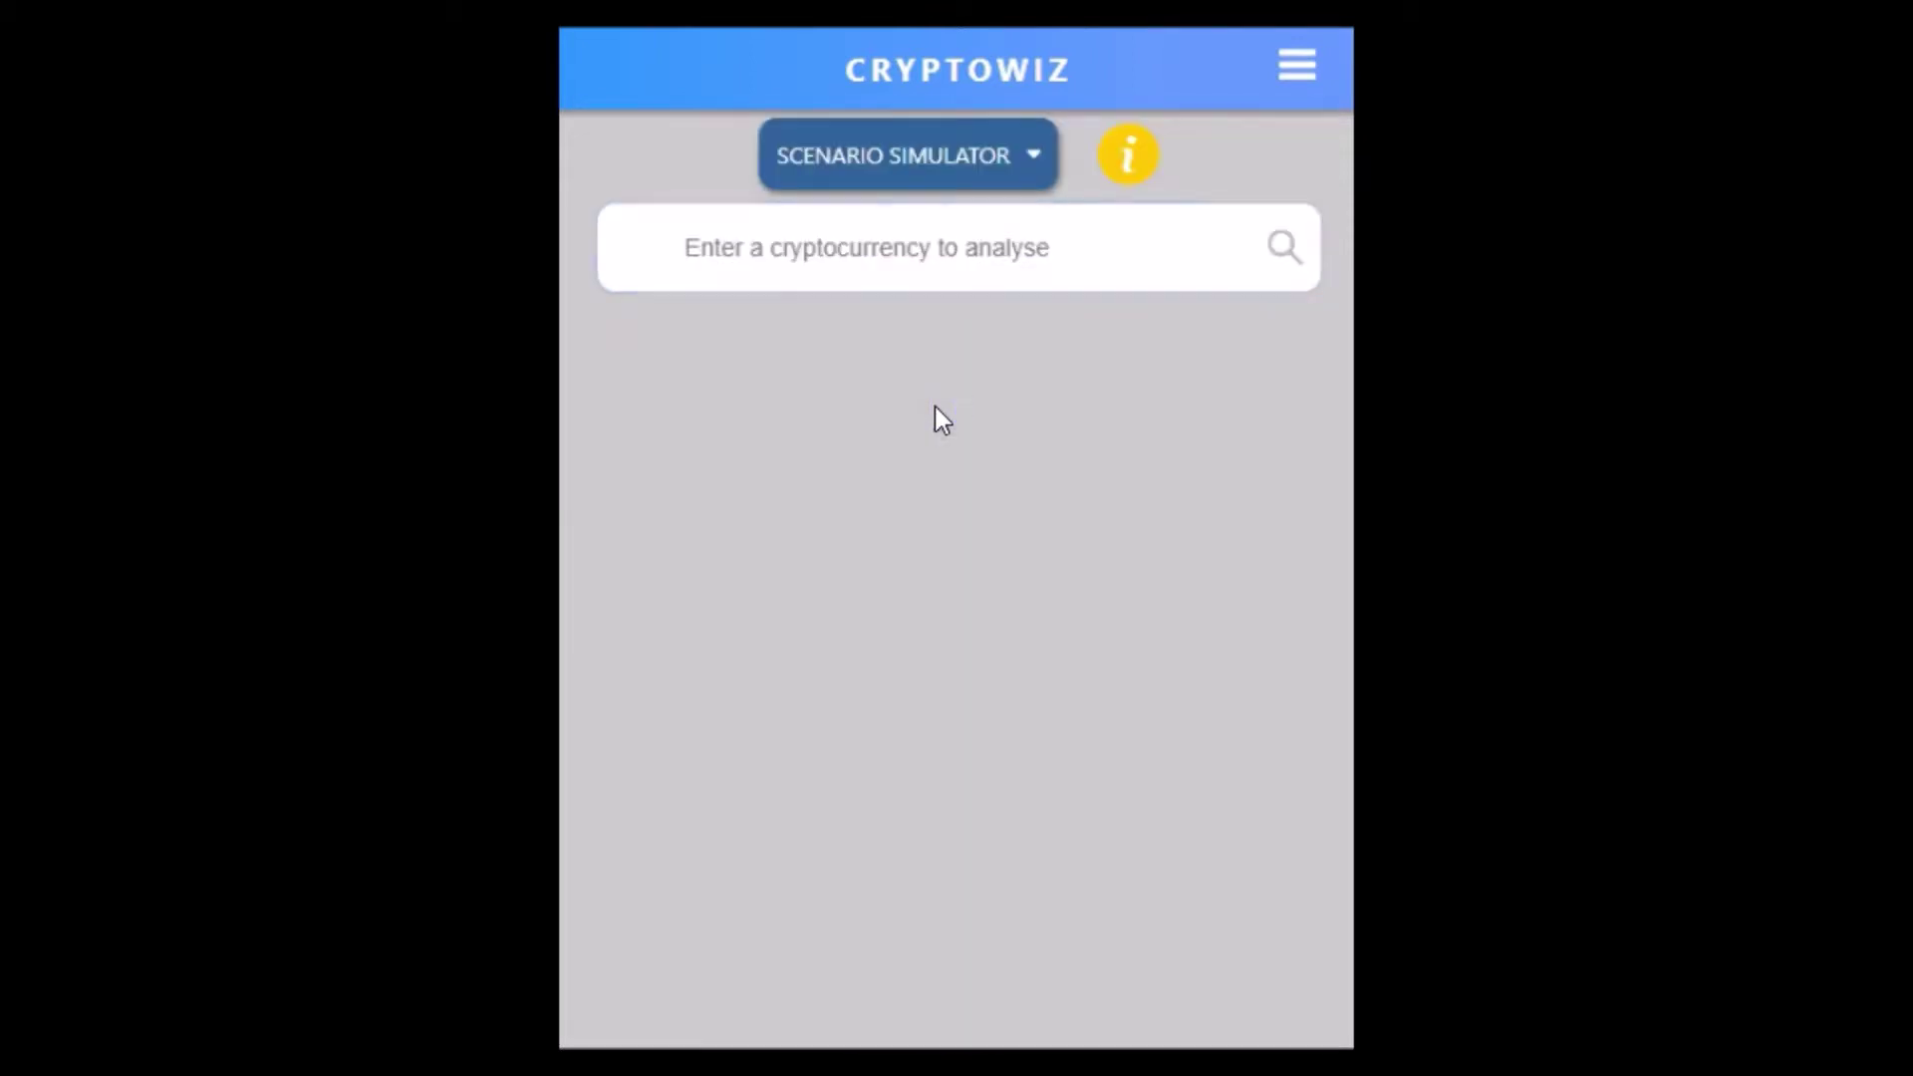
pyautogui.click(916, 174)
pyautogui.click(911, 243)
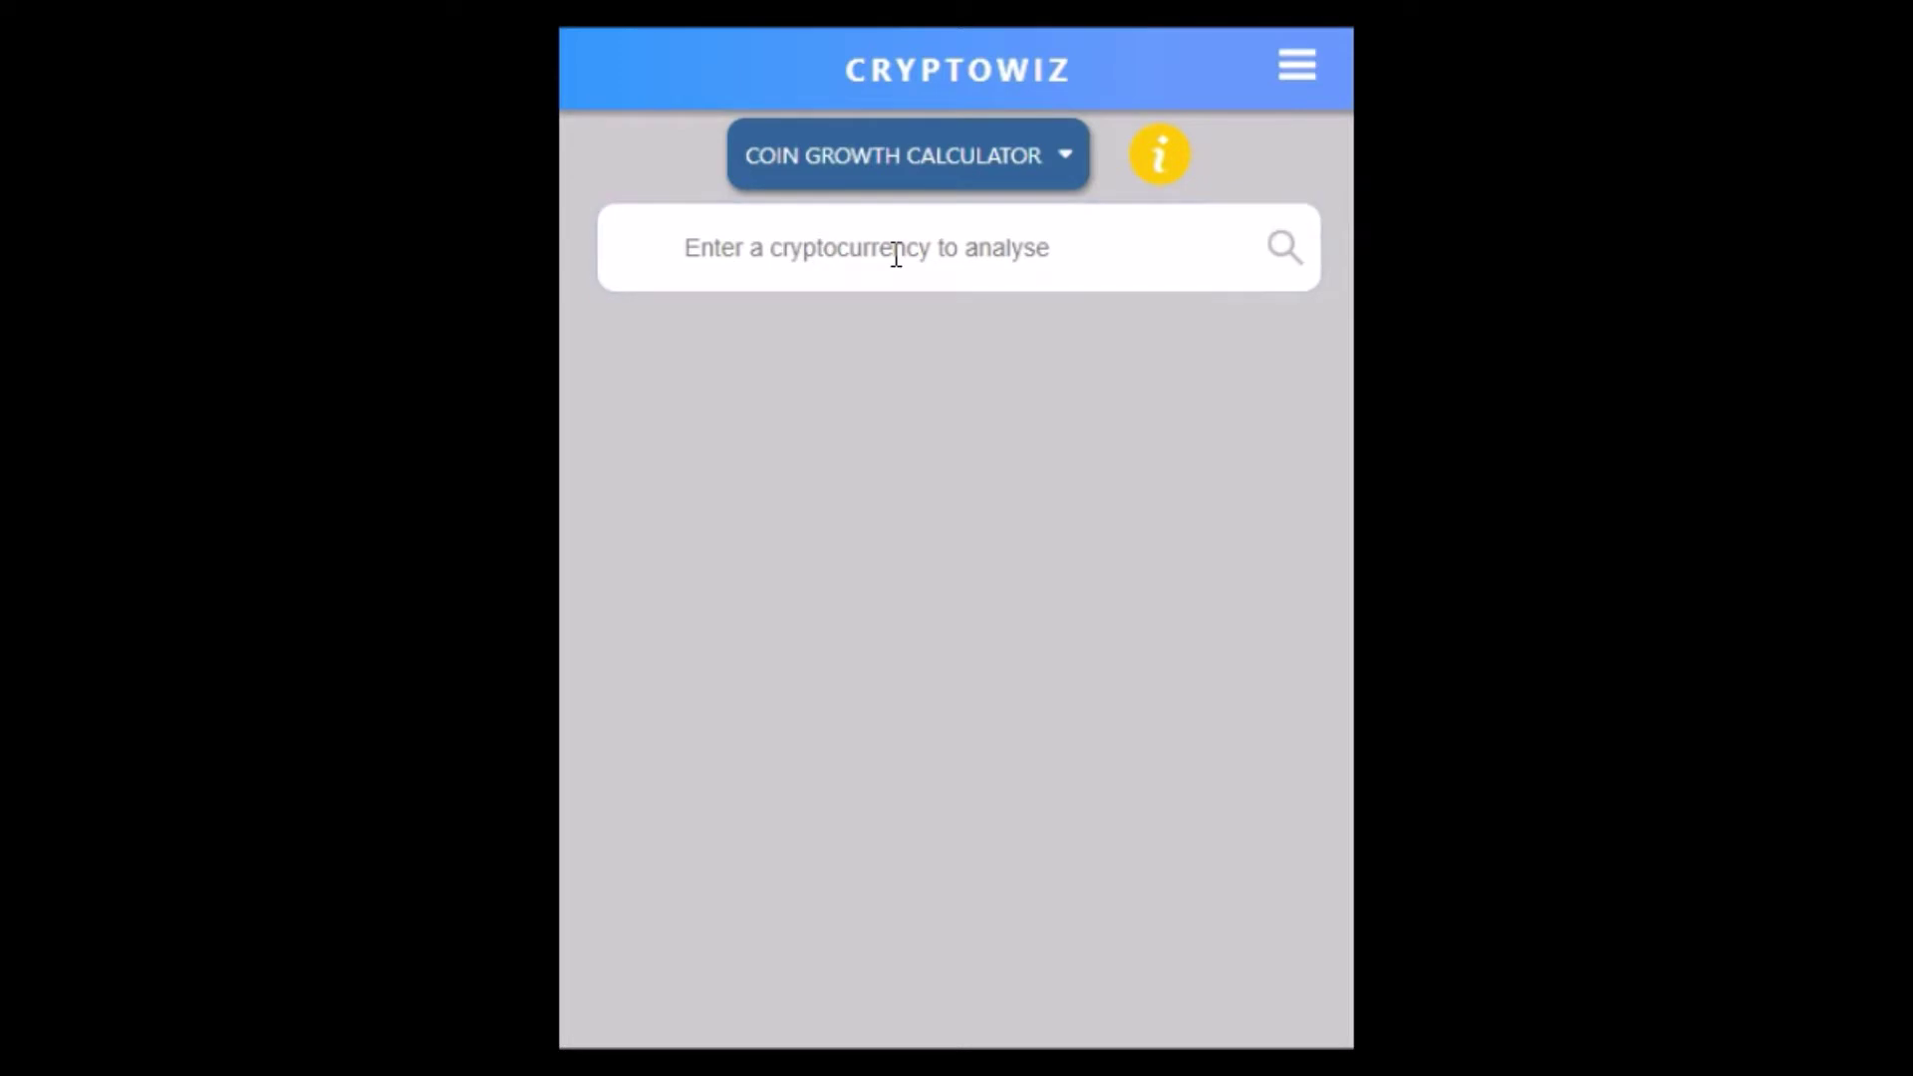
# Calculate the growth prediction for EOS (EOS) with a price increase factor of 3
pyautogui.click(895, 254)
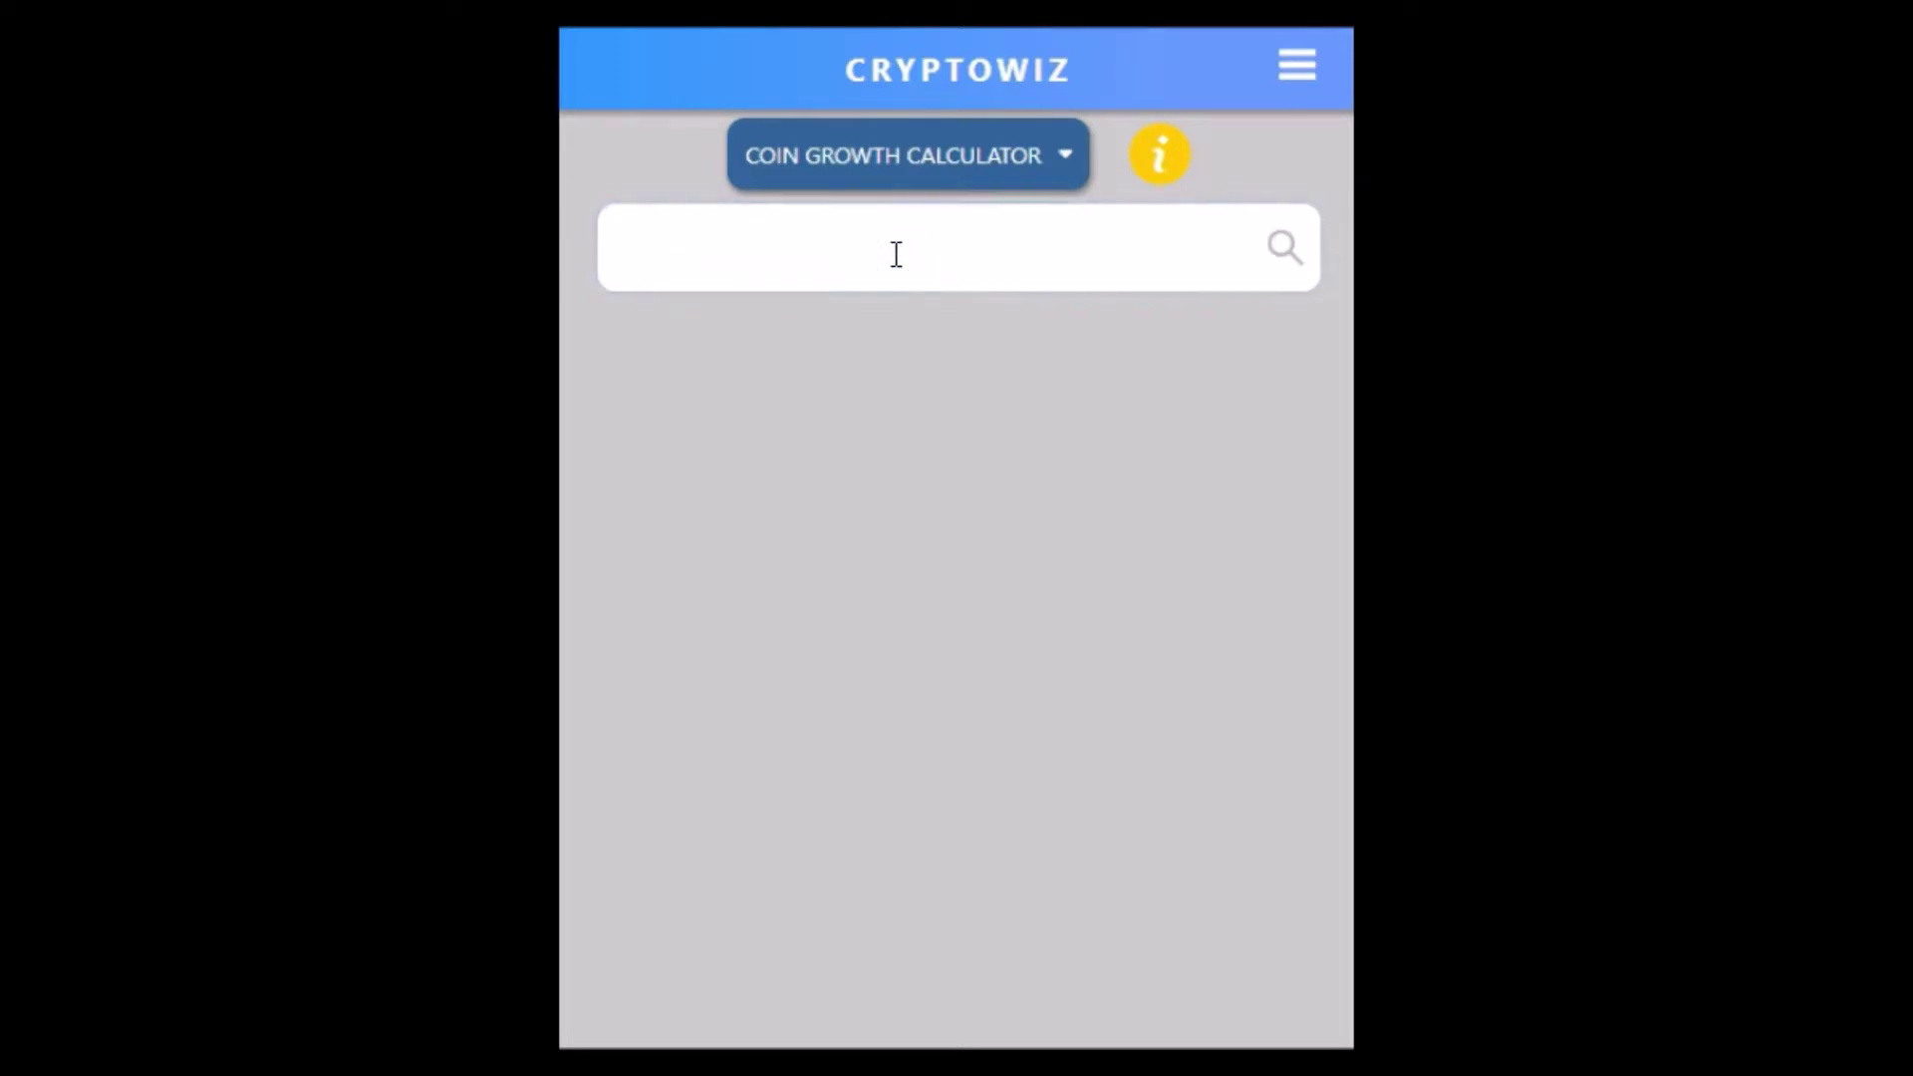
pyautogui.write('eos')
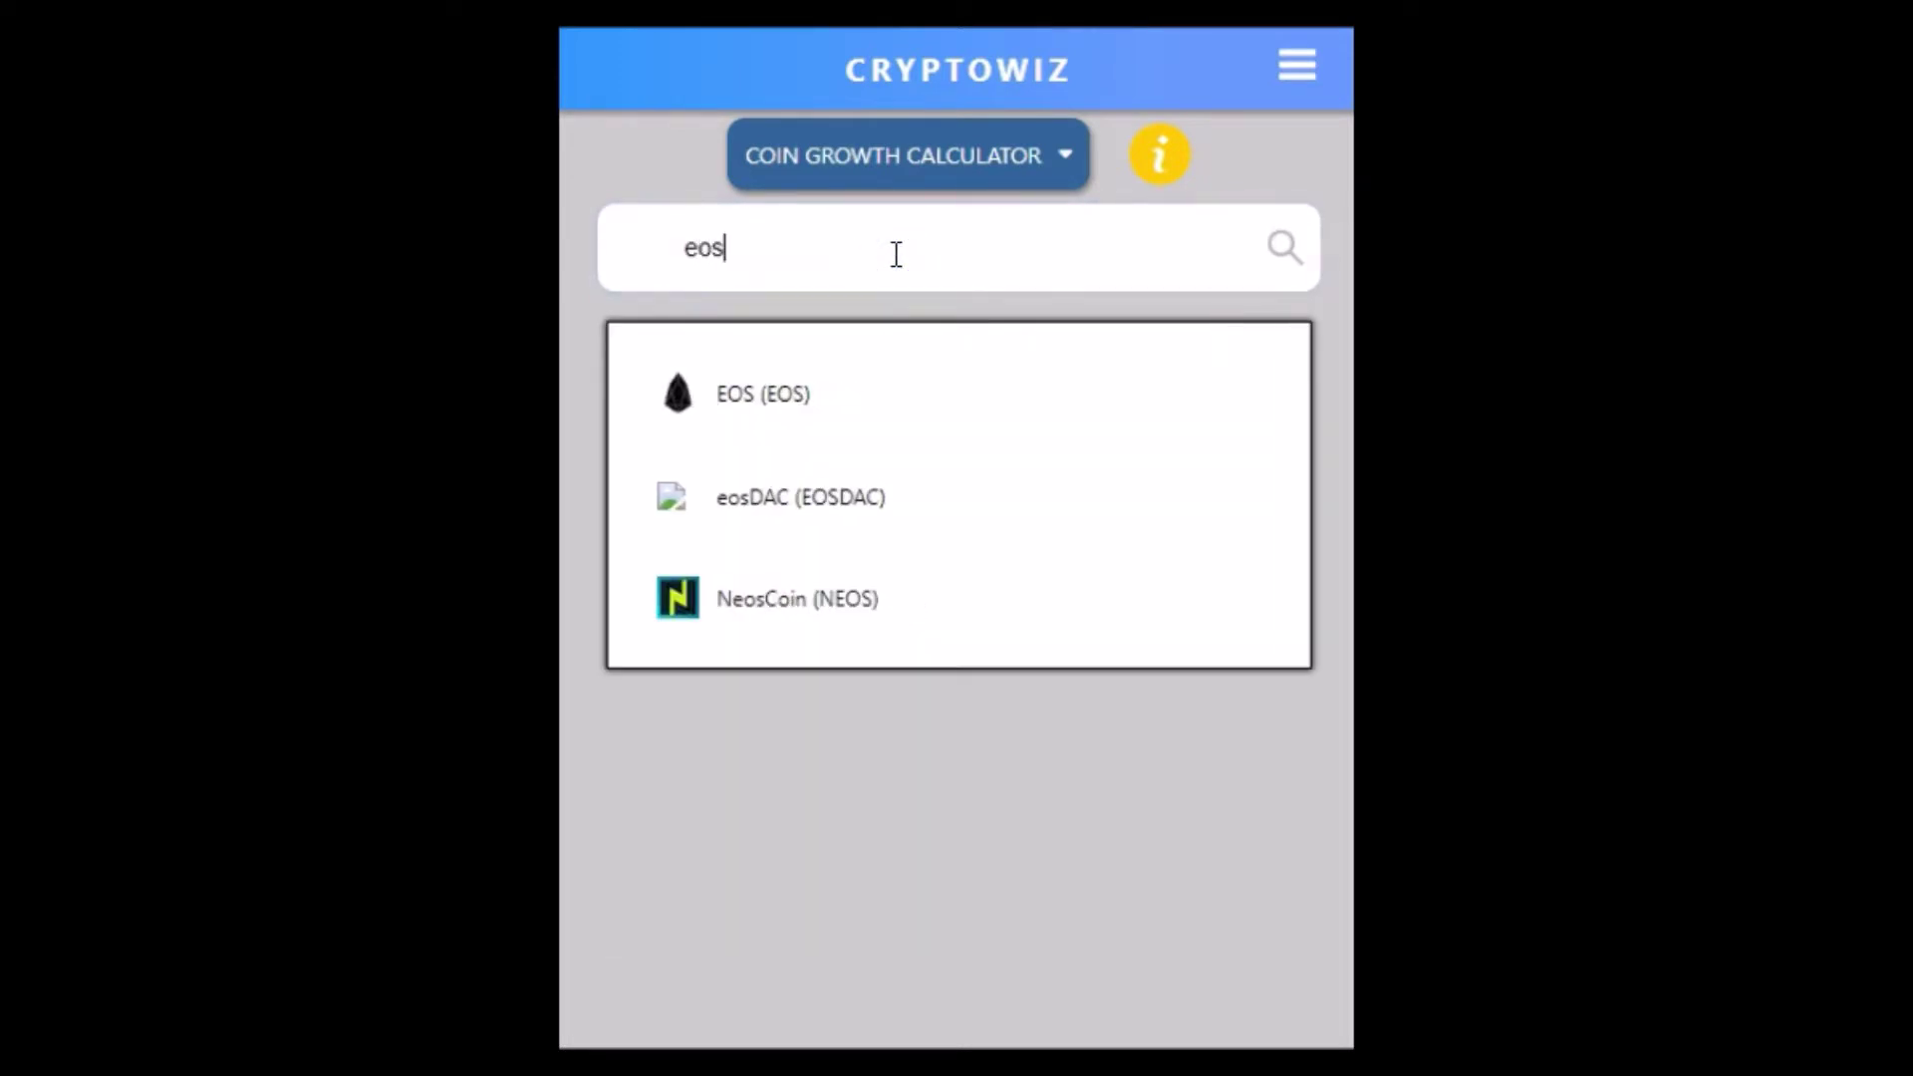
pyautogui.click(773, 392)
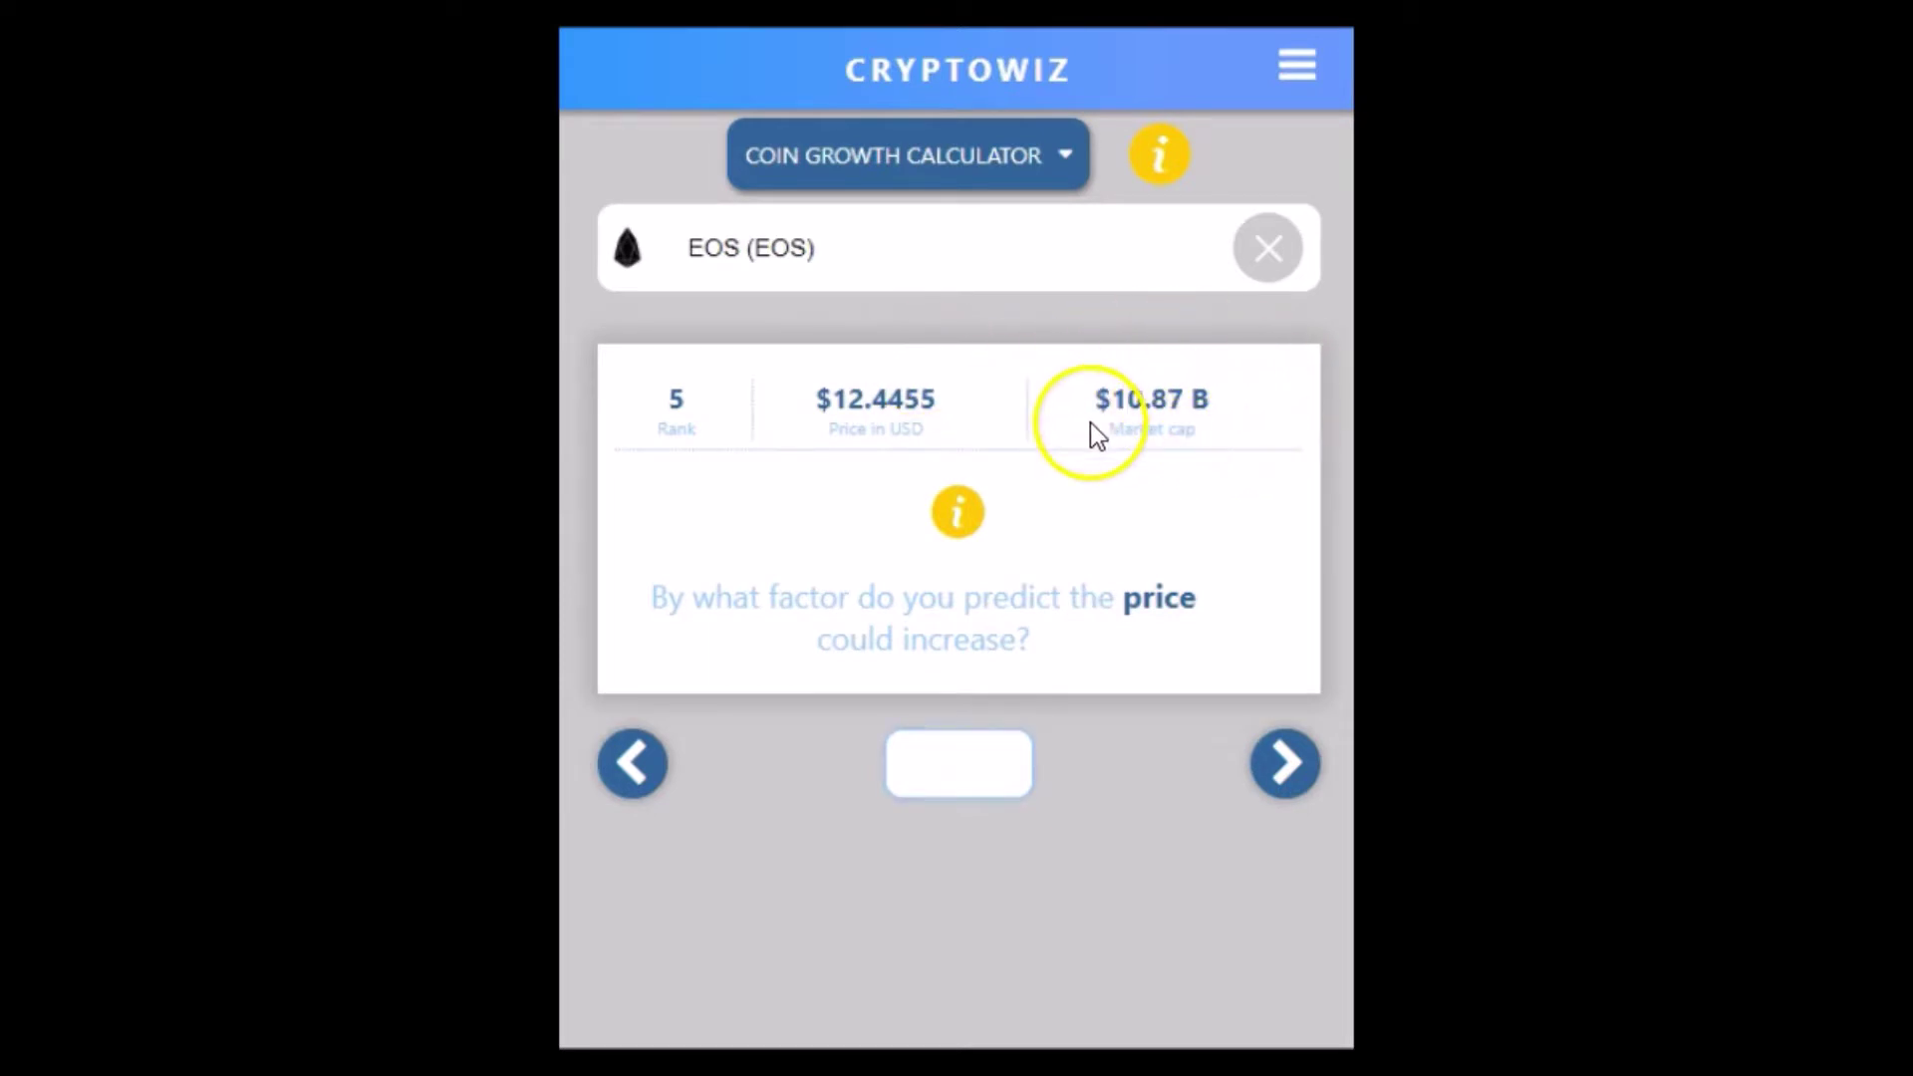
pyautogui.click(941, 759)
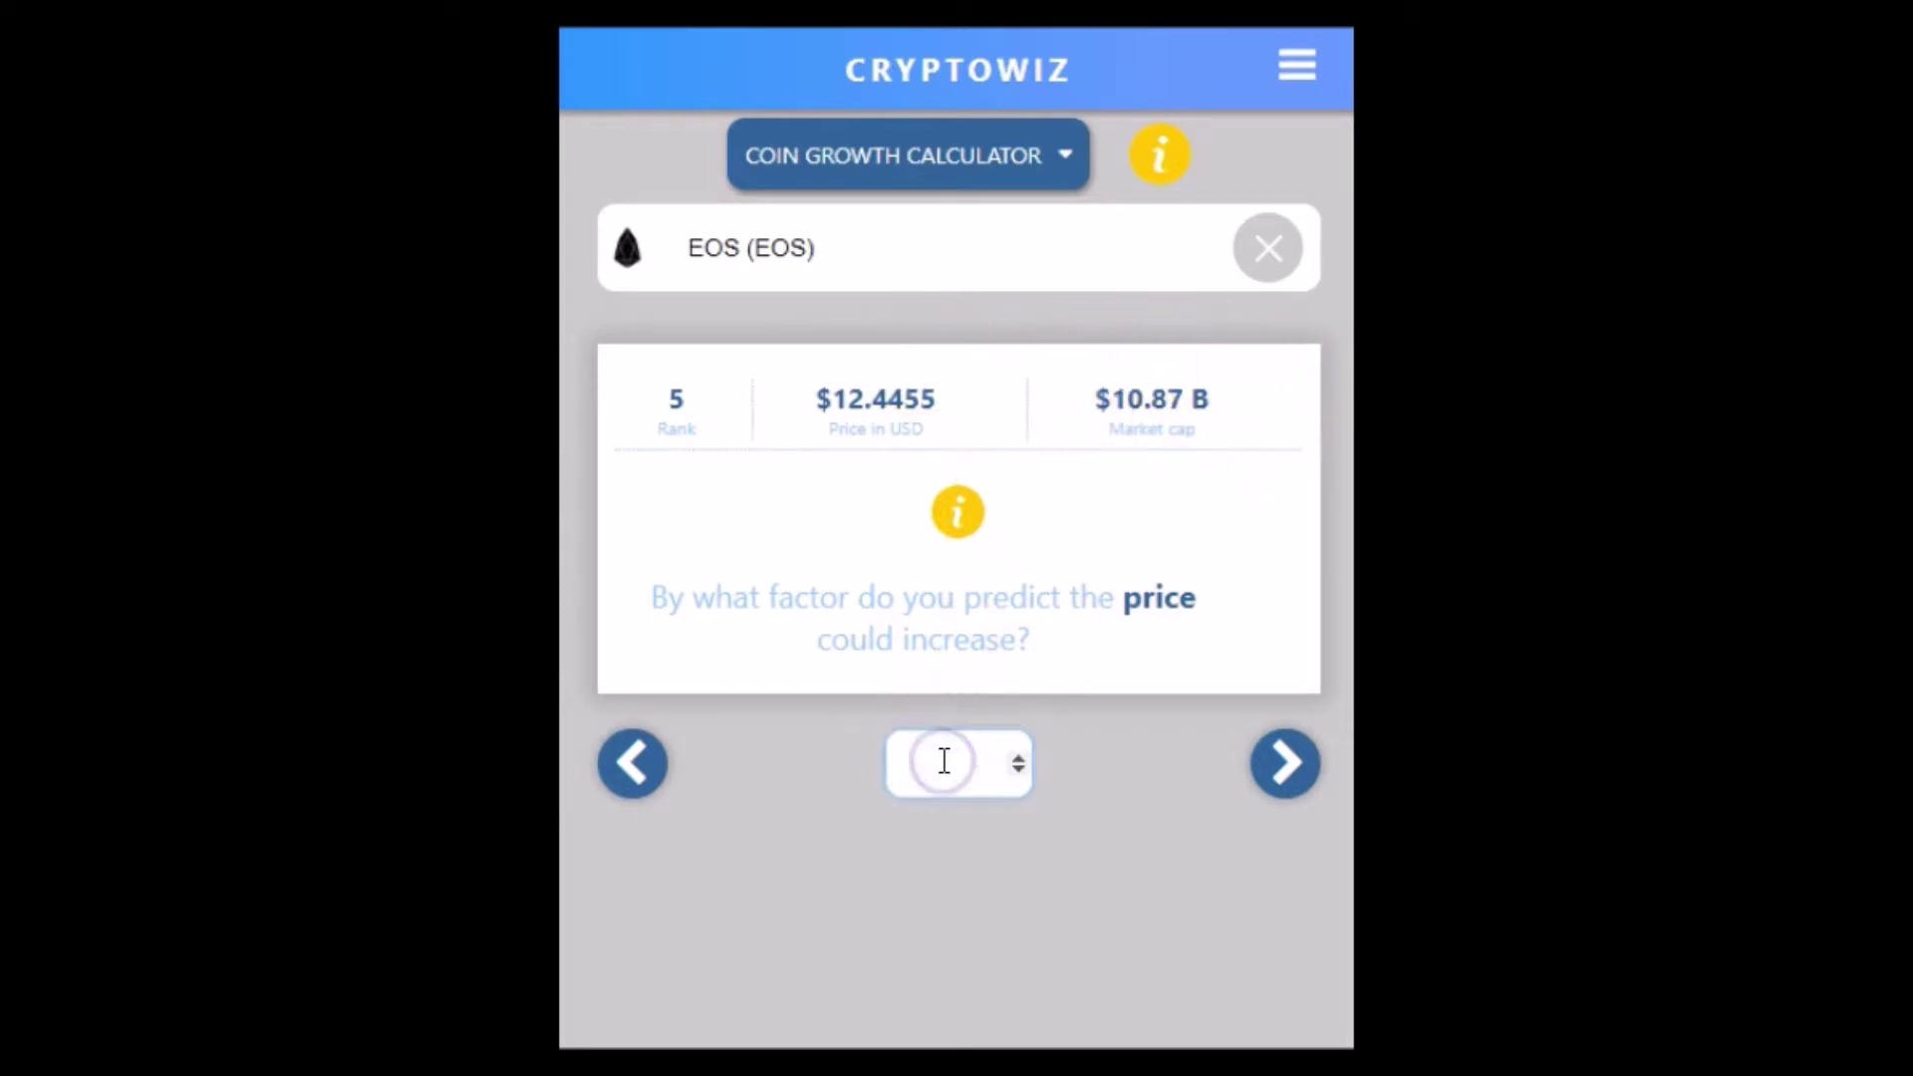
pyautogui.write('3')
pyautogui.click(1285, 762)
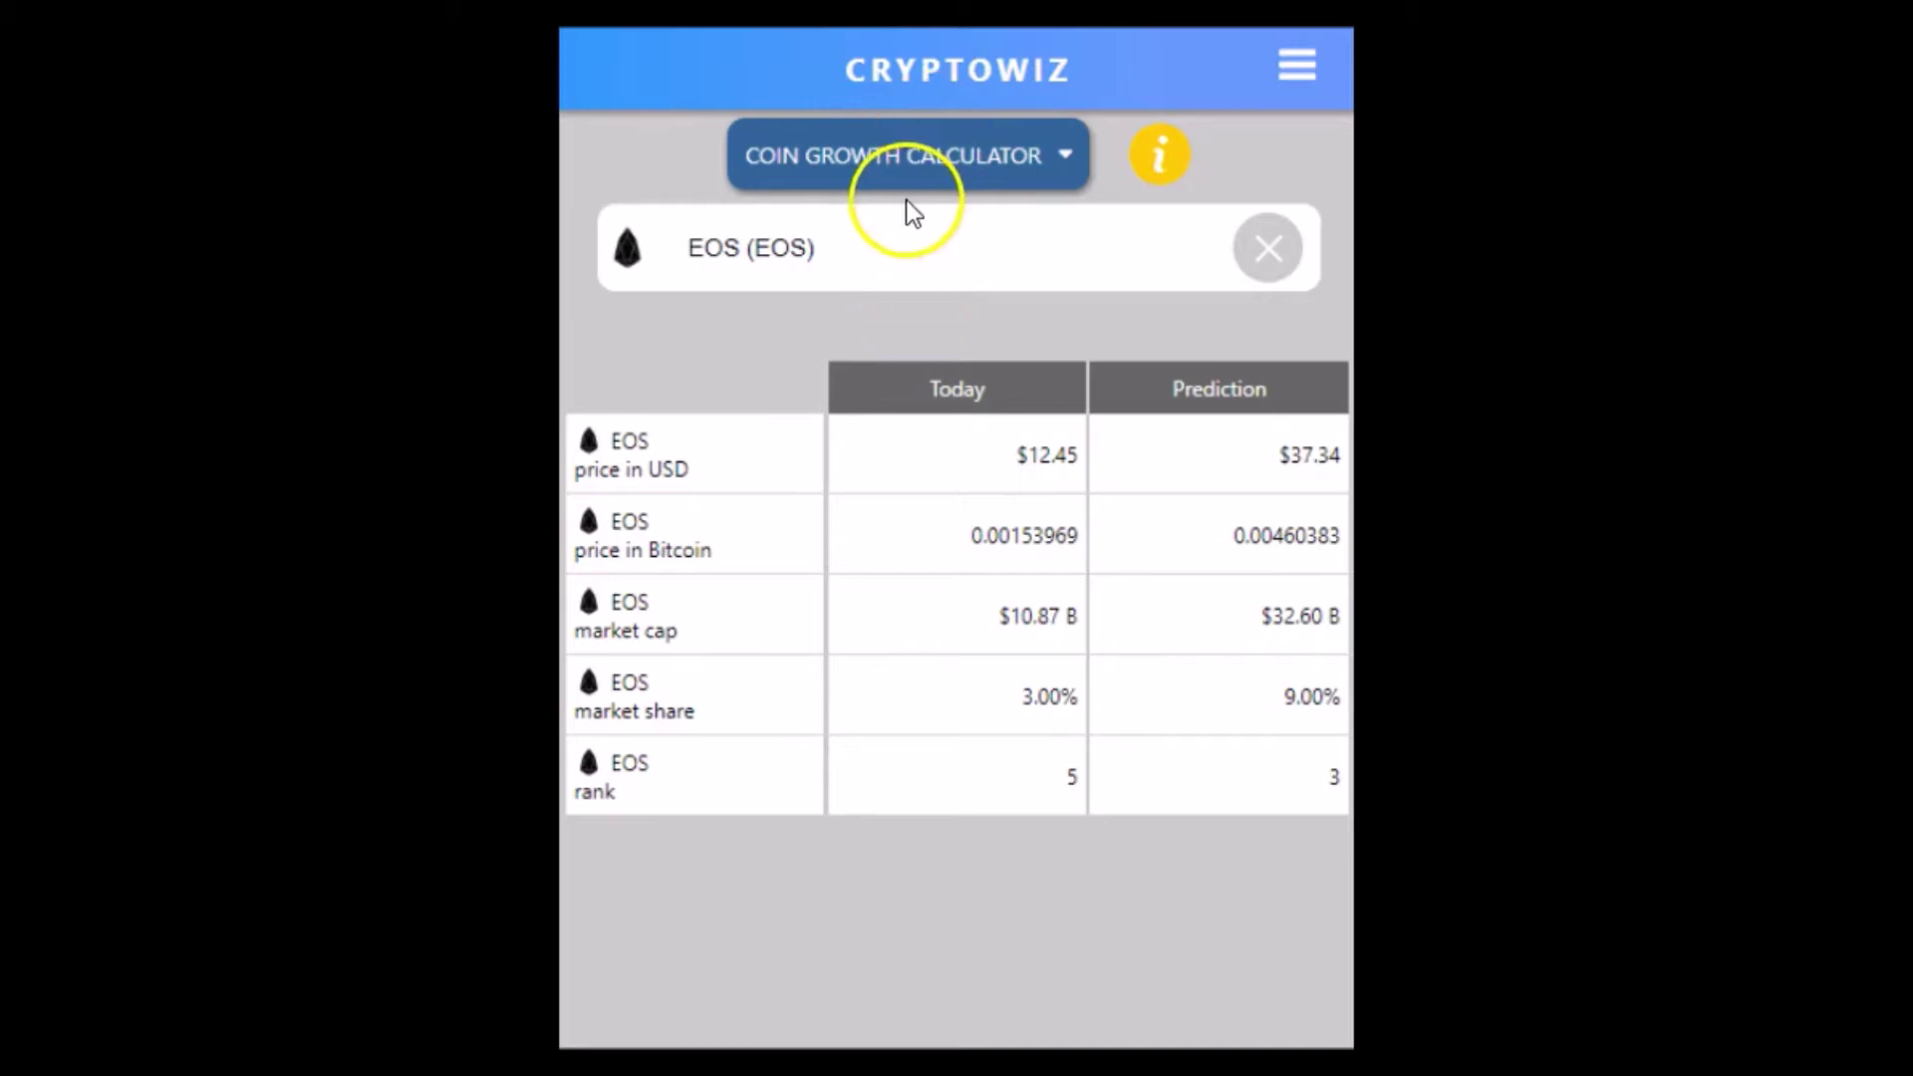
# Replace the analysed coin with Hshare (HSR) and calculate its prediction with a price increase factor of 10
pyautogui.click(1261, 255)
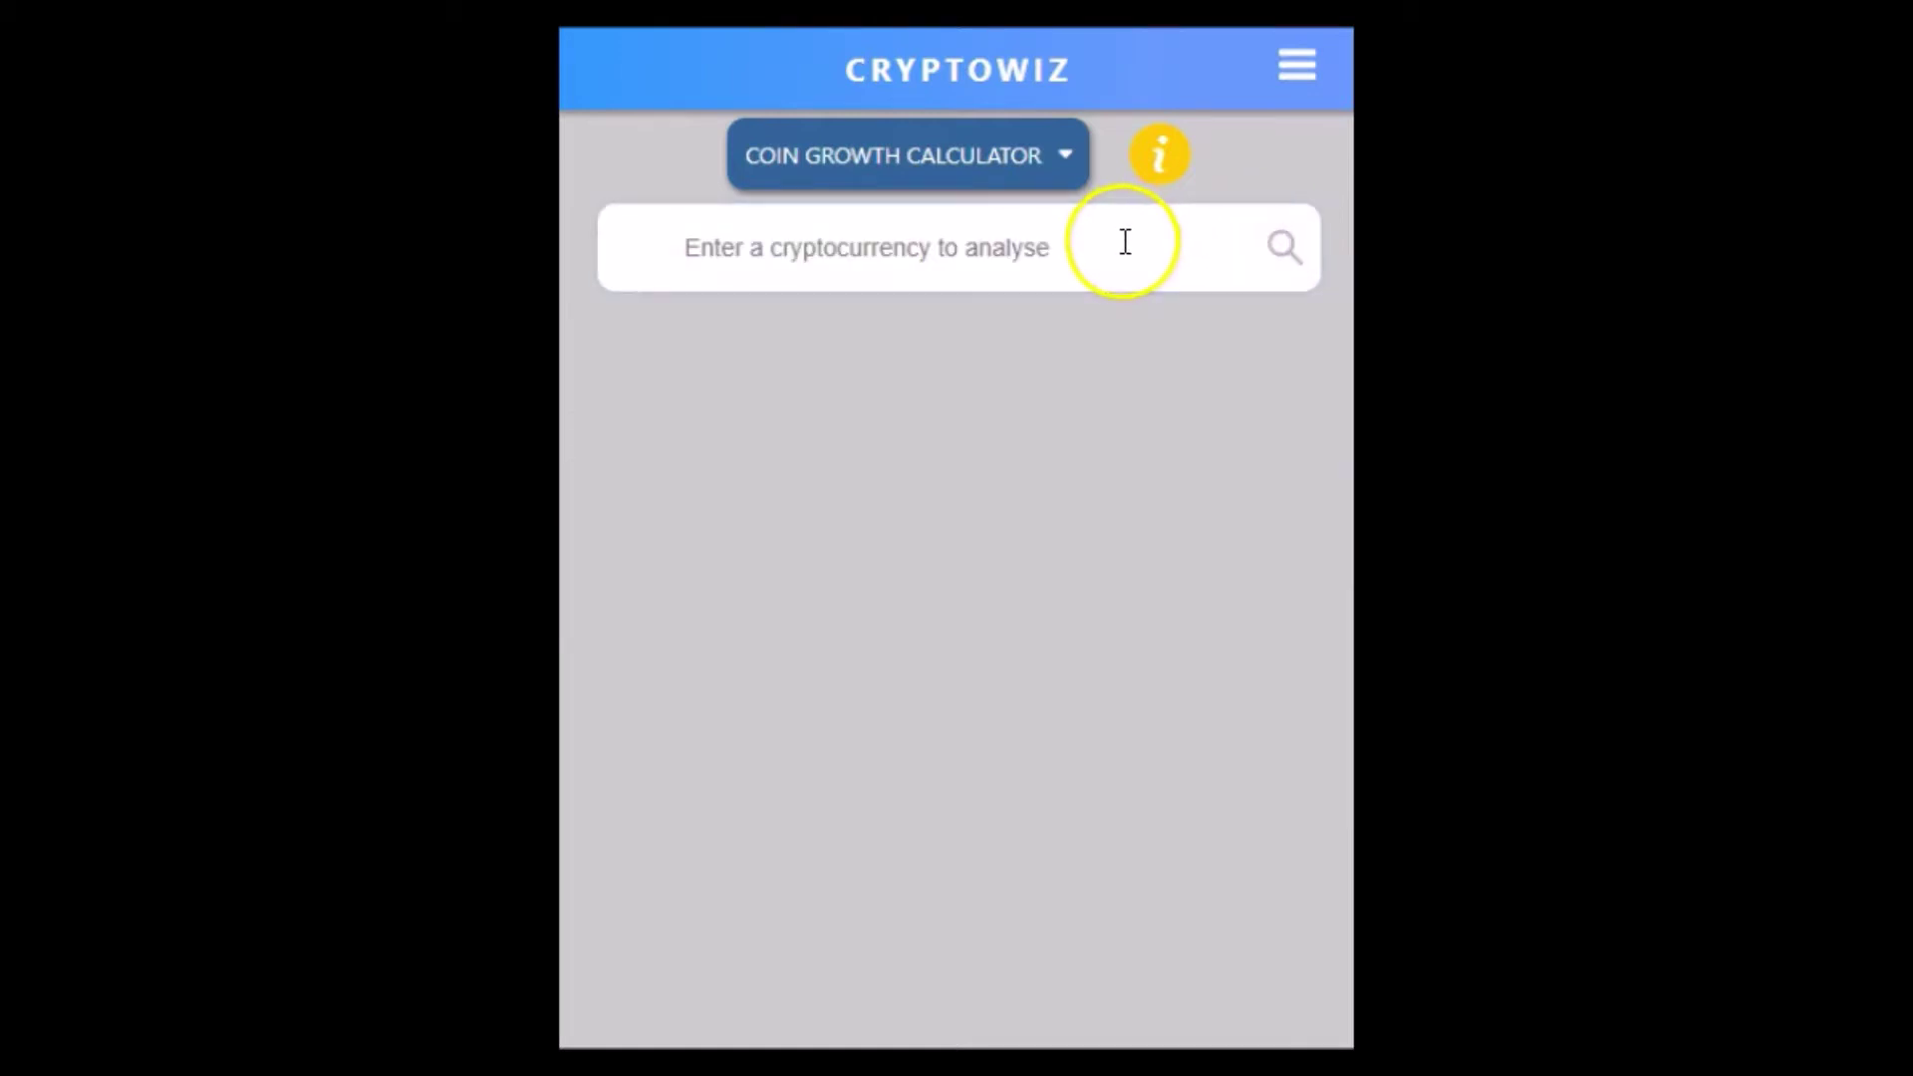
pyautogui.click(1123, 242)
pyautogui.write('h')
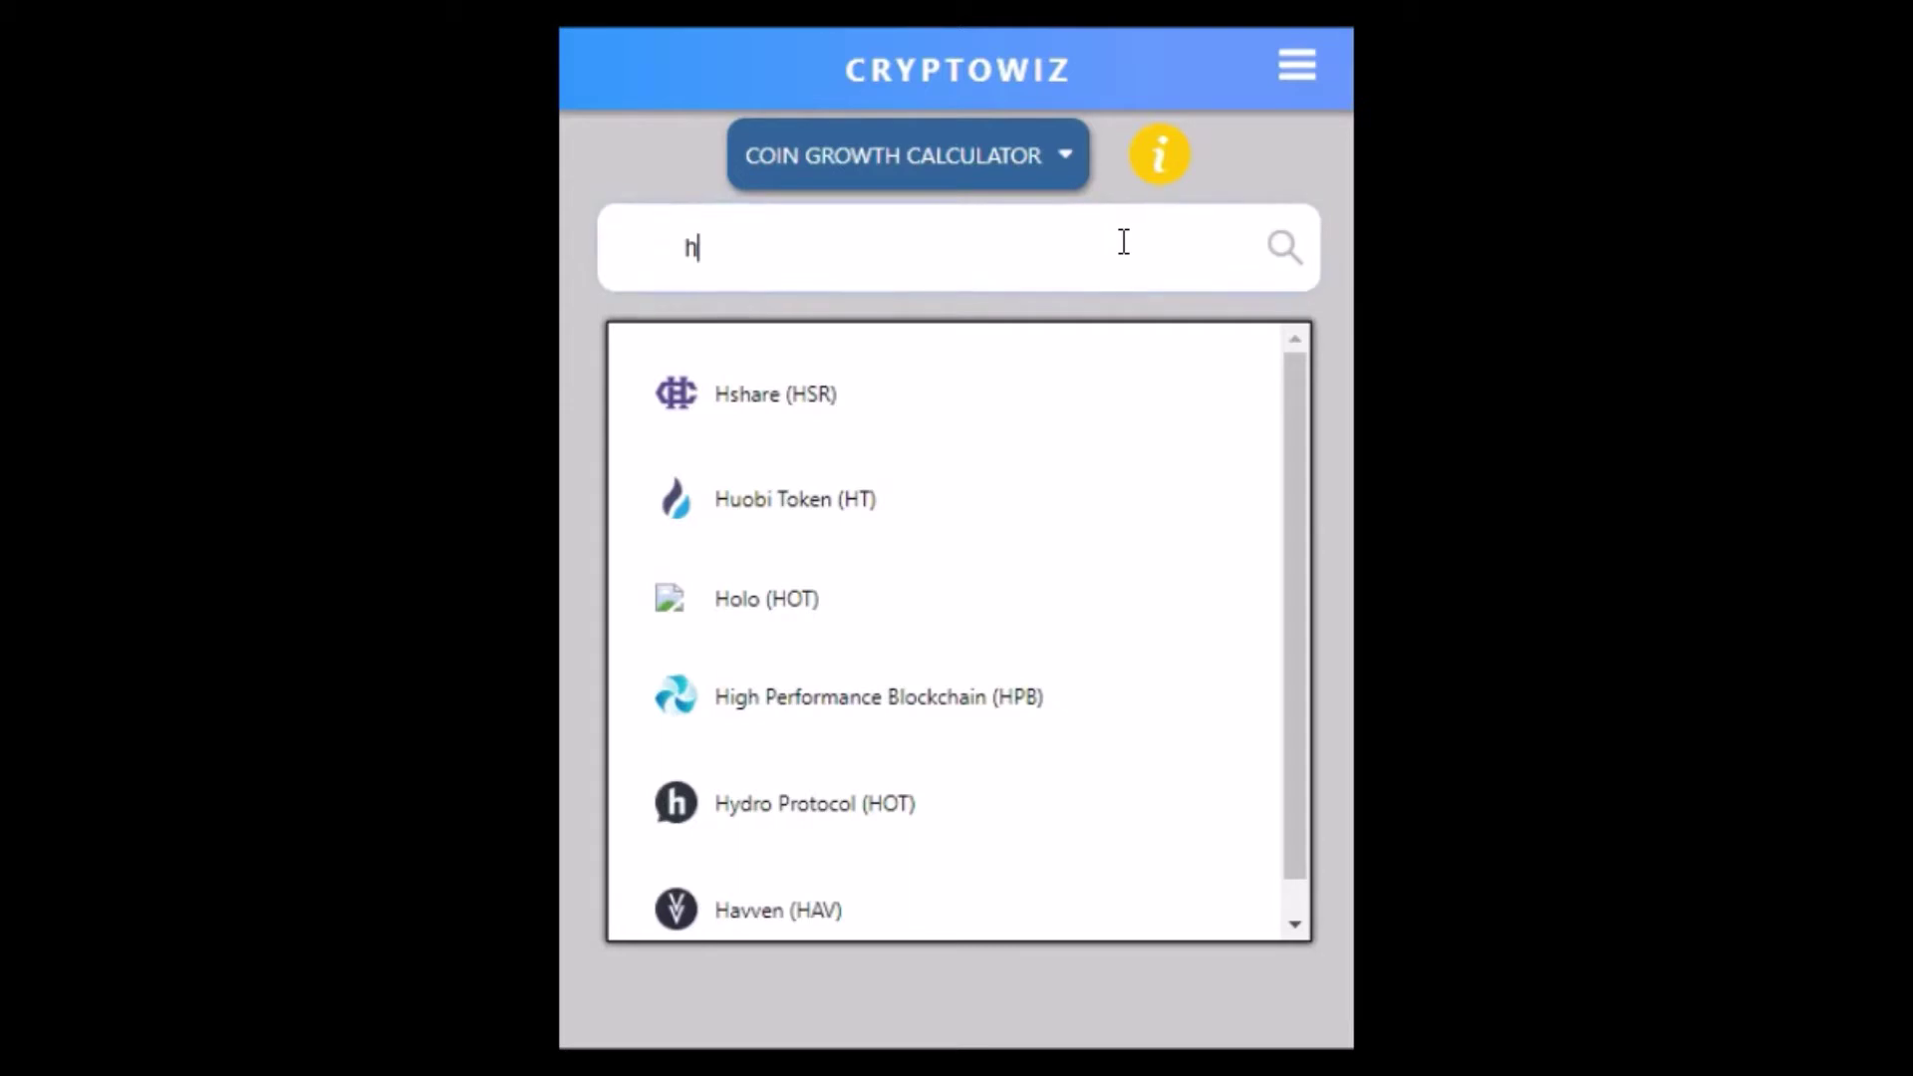
pyautogui.click(836, 393)
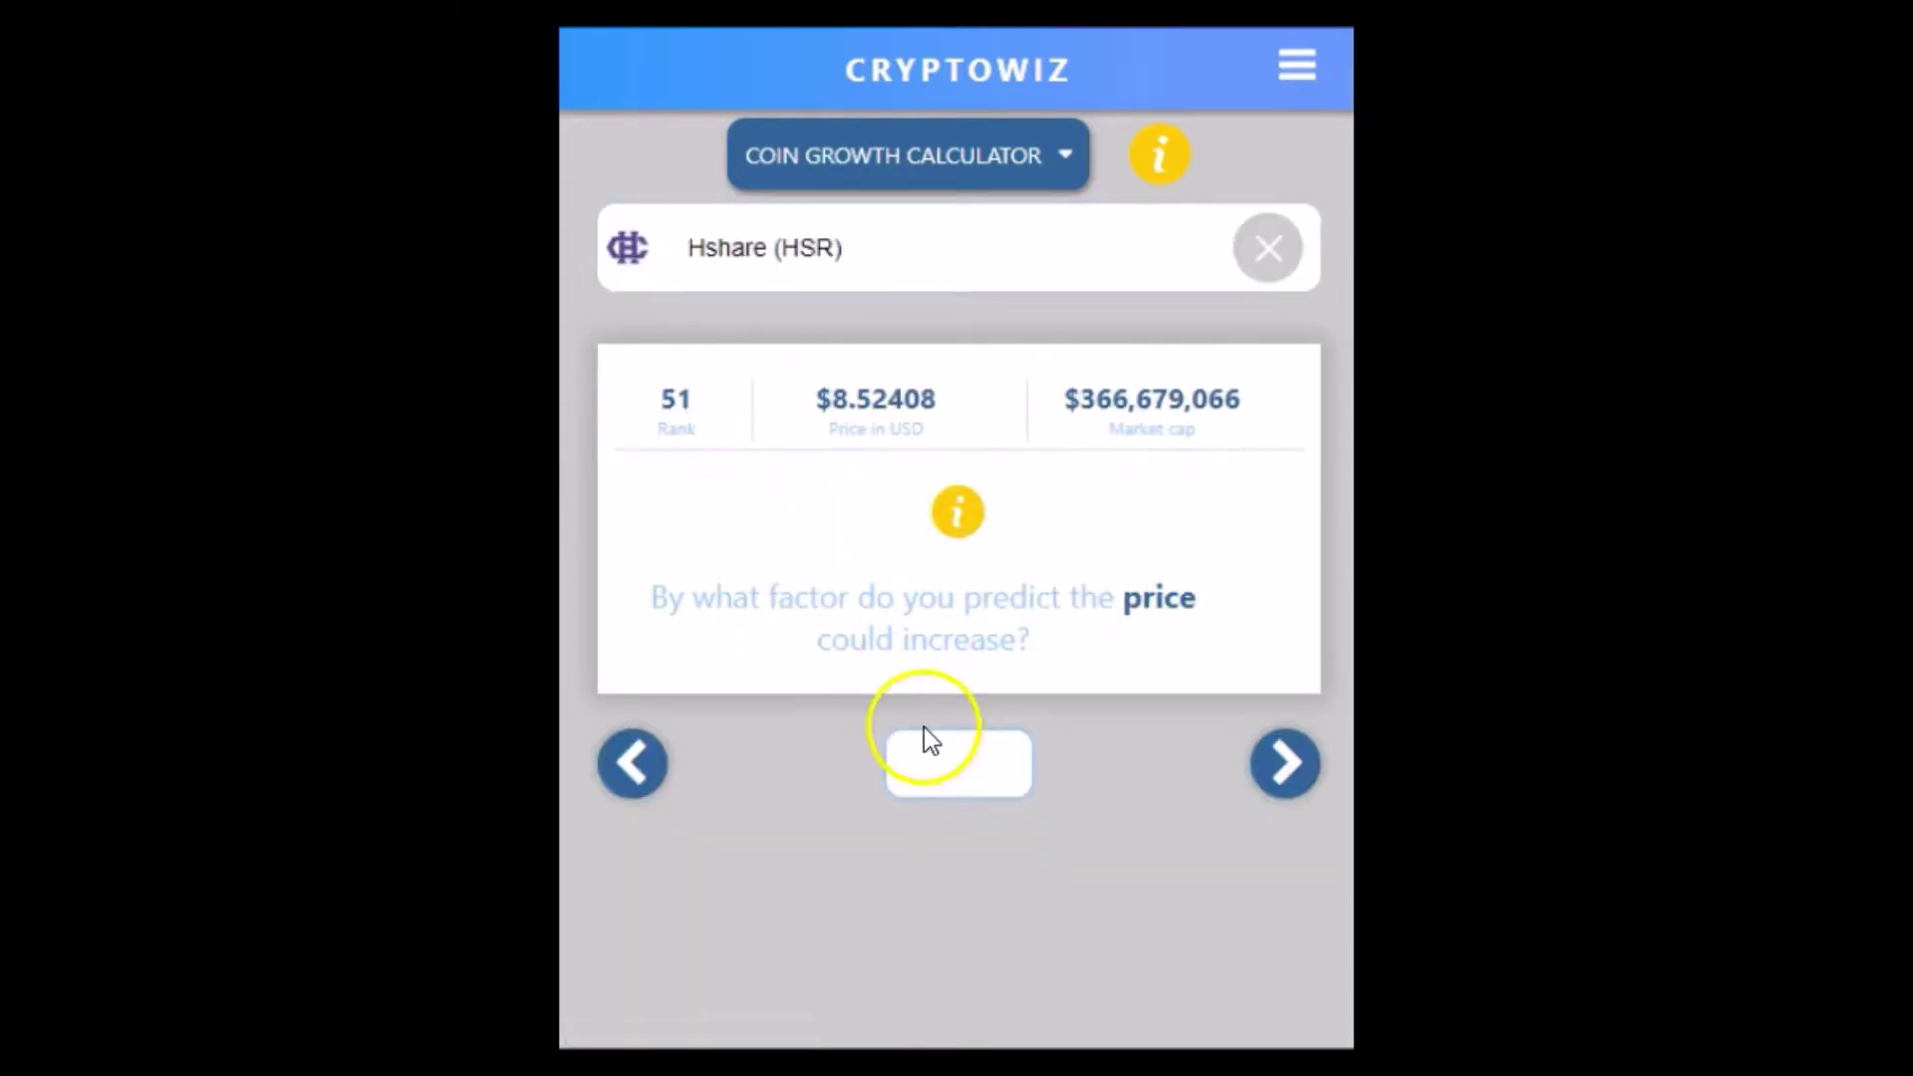
pyautogui.click(964, 779)
pyautogui.write('10')
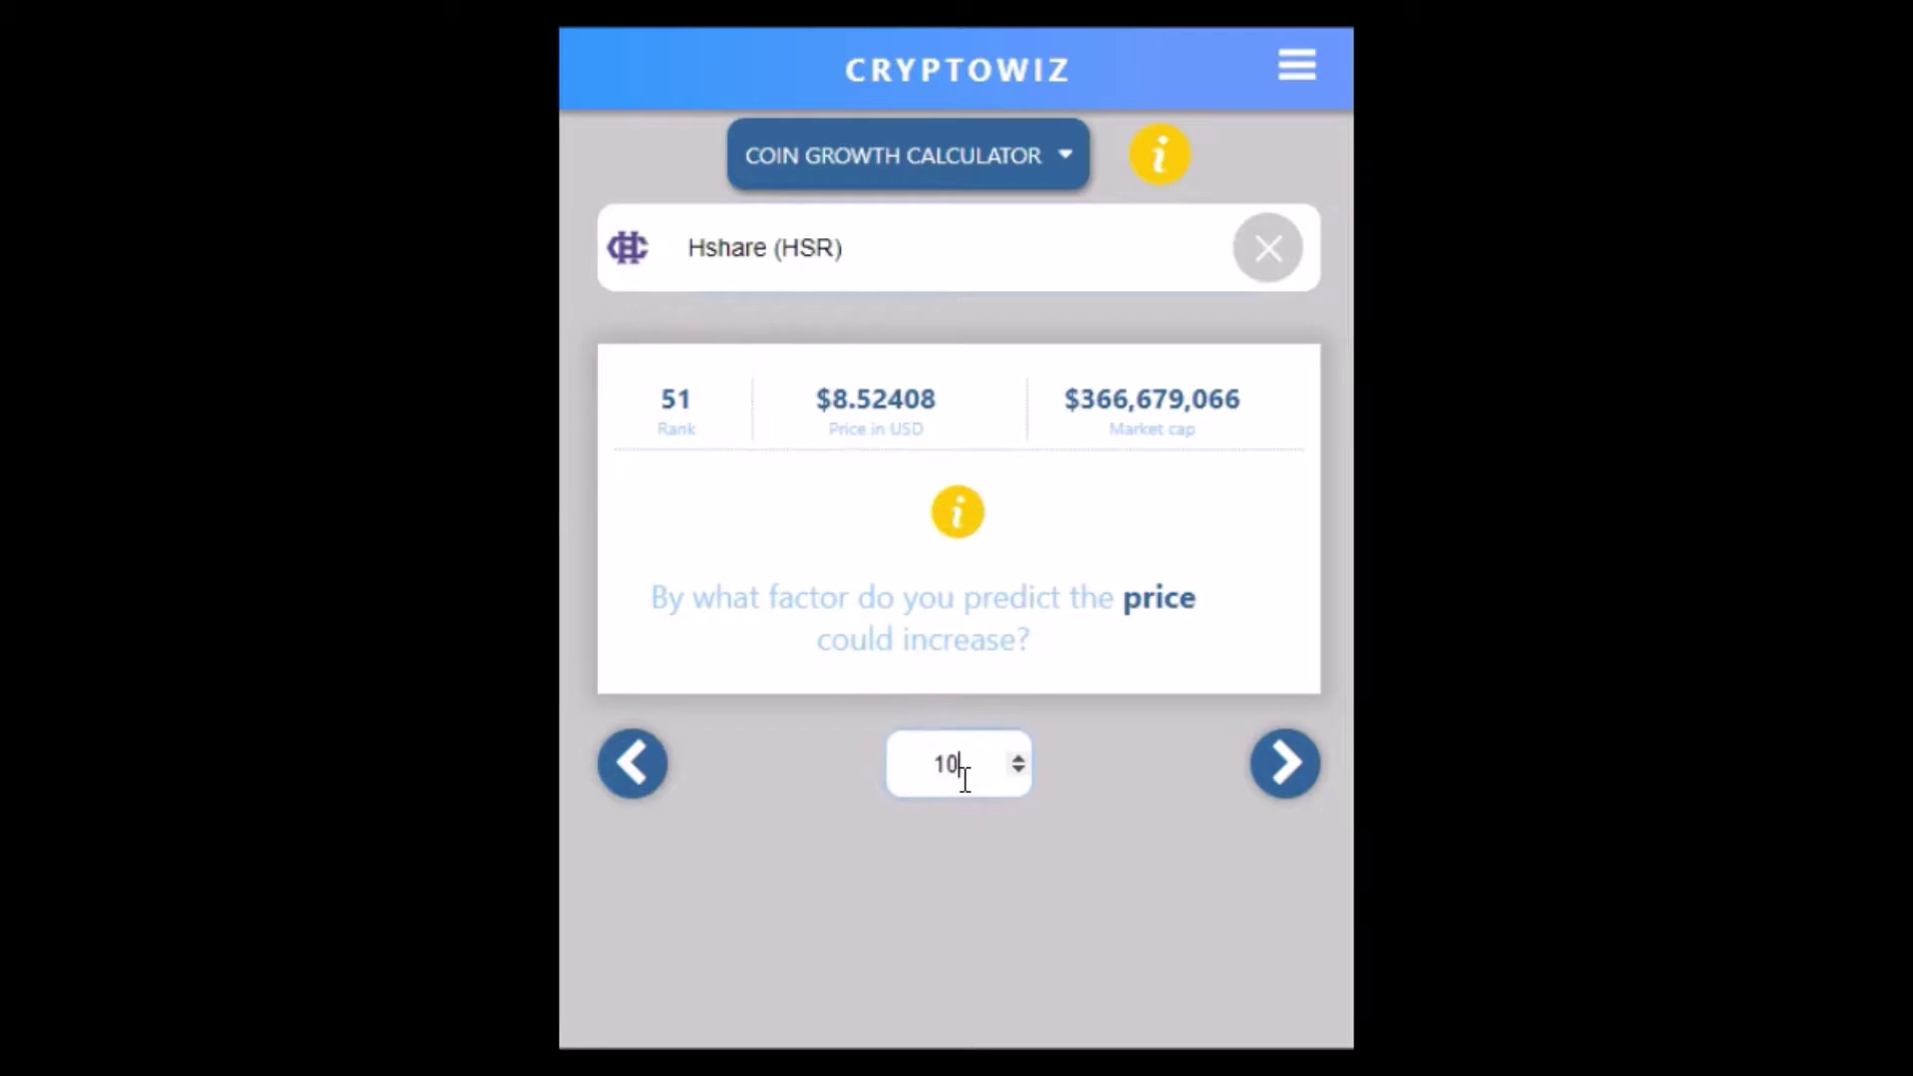
pyautogui.click(1284, 763)
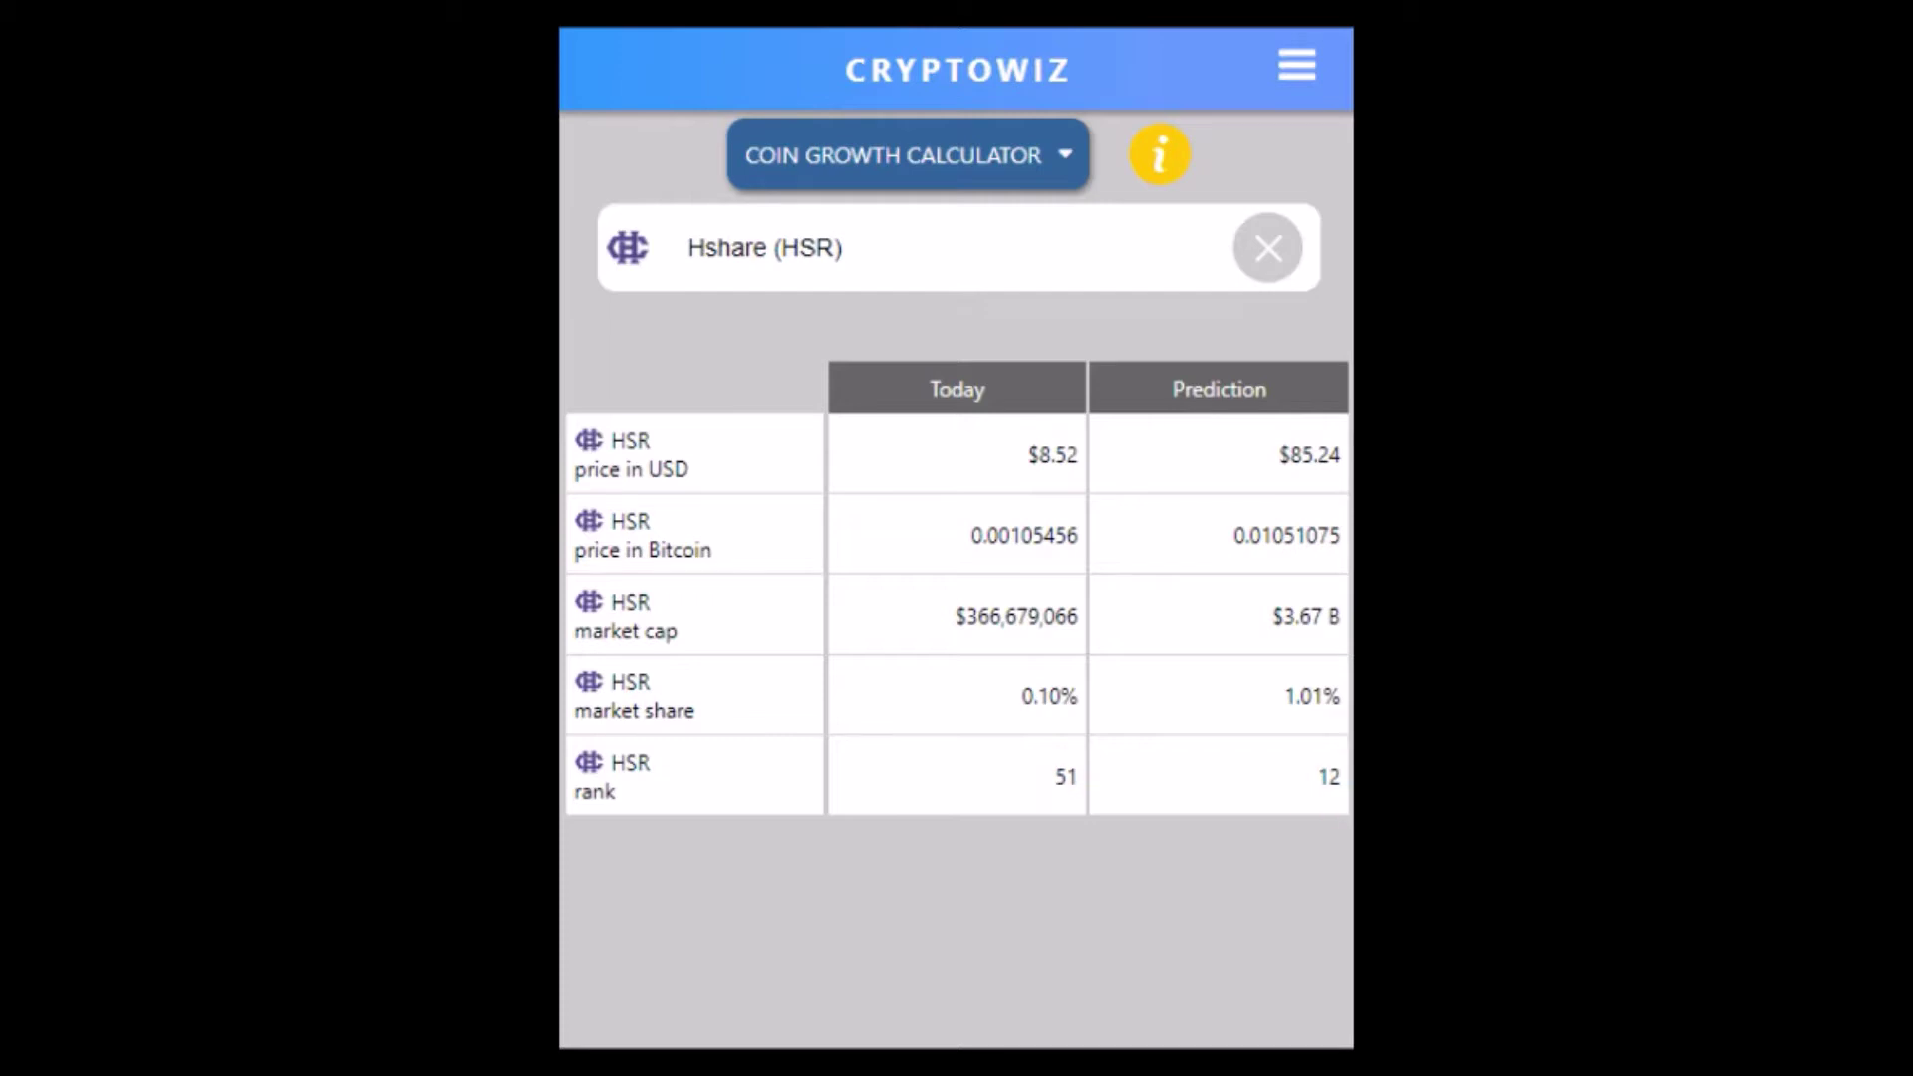
# Switch to the Scenario Simulator and choose NEO (NEO) as the cryptocurrency to analyse
pyautogui.click(939, 156)
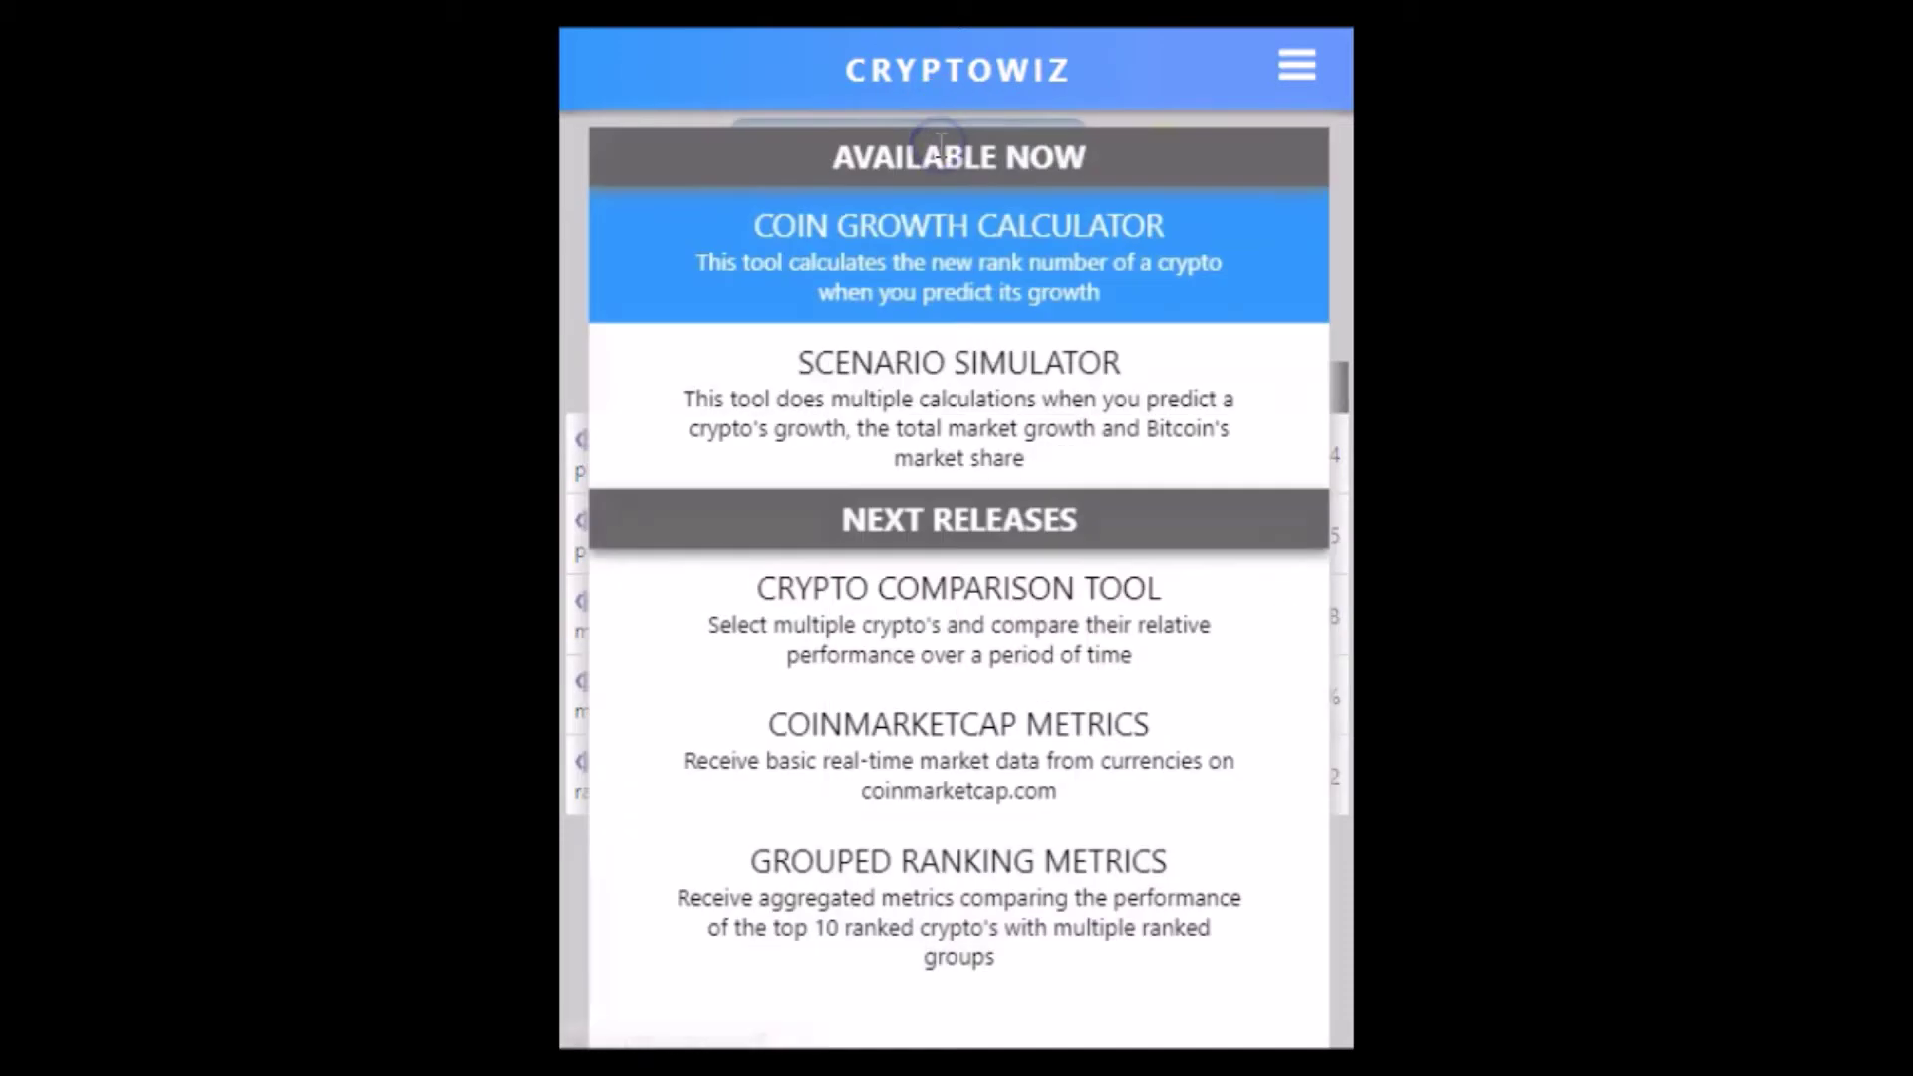
pyautogui.click(935, 370)
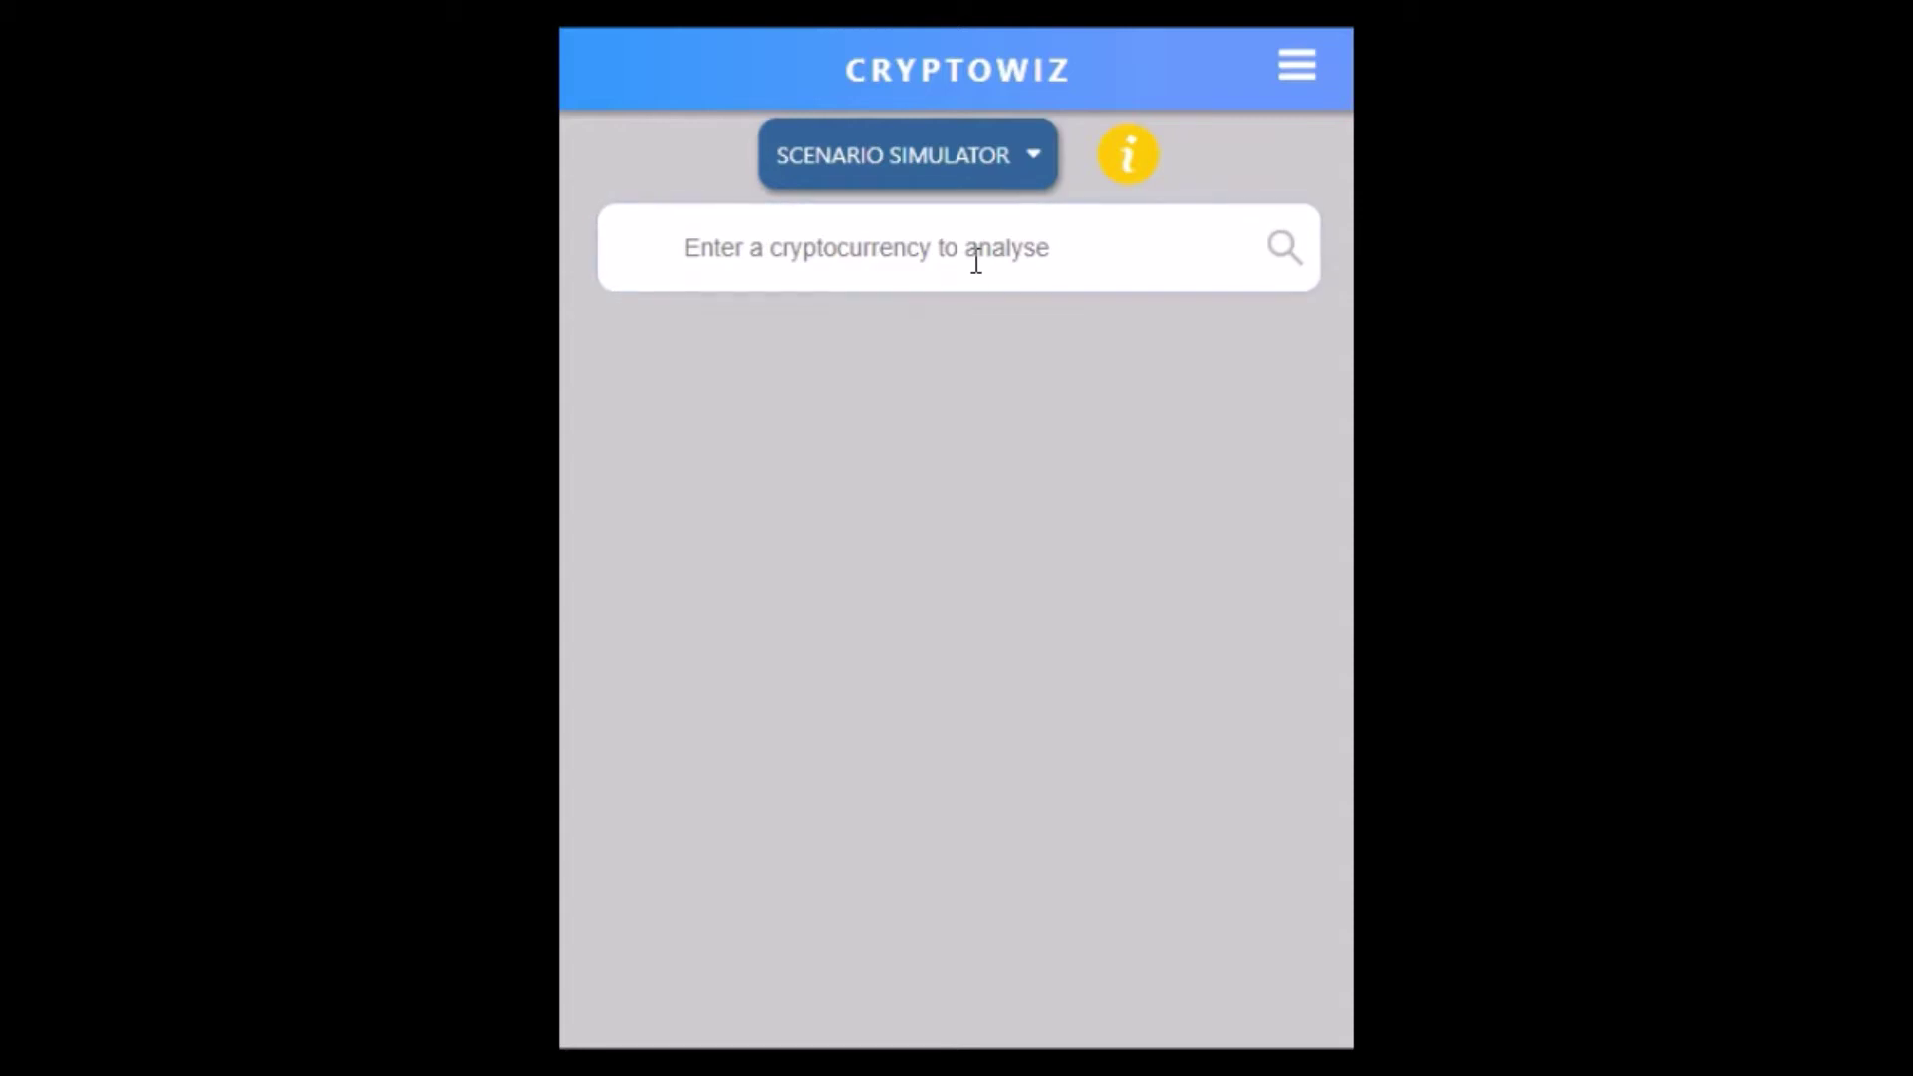
pyautogui.click(976, 261)
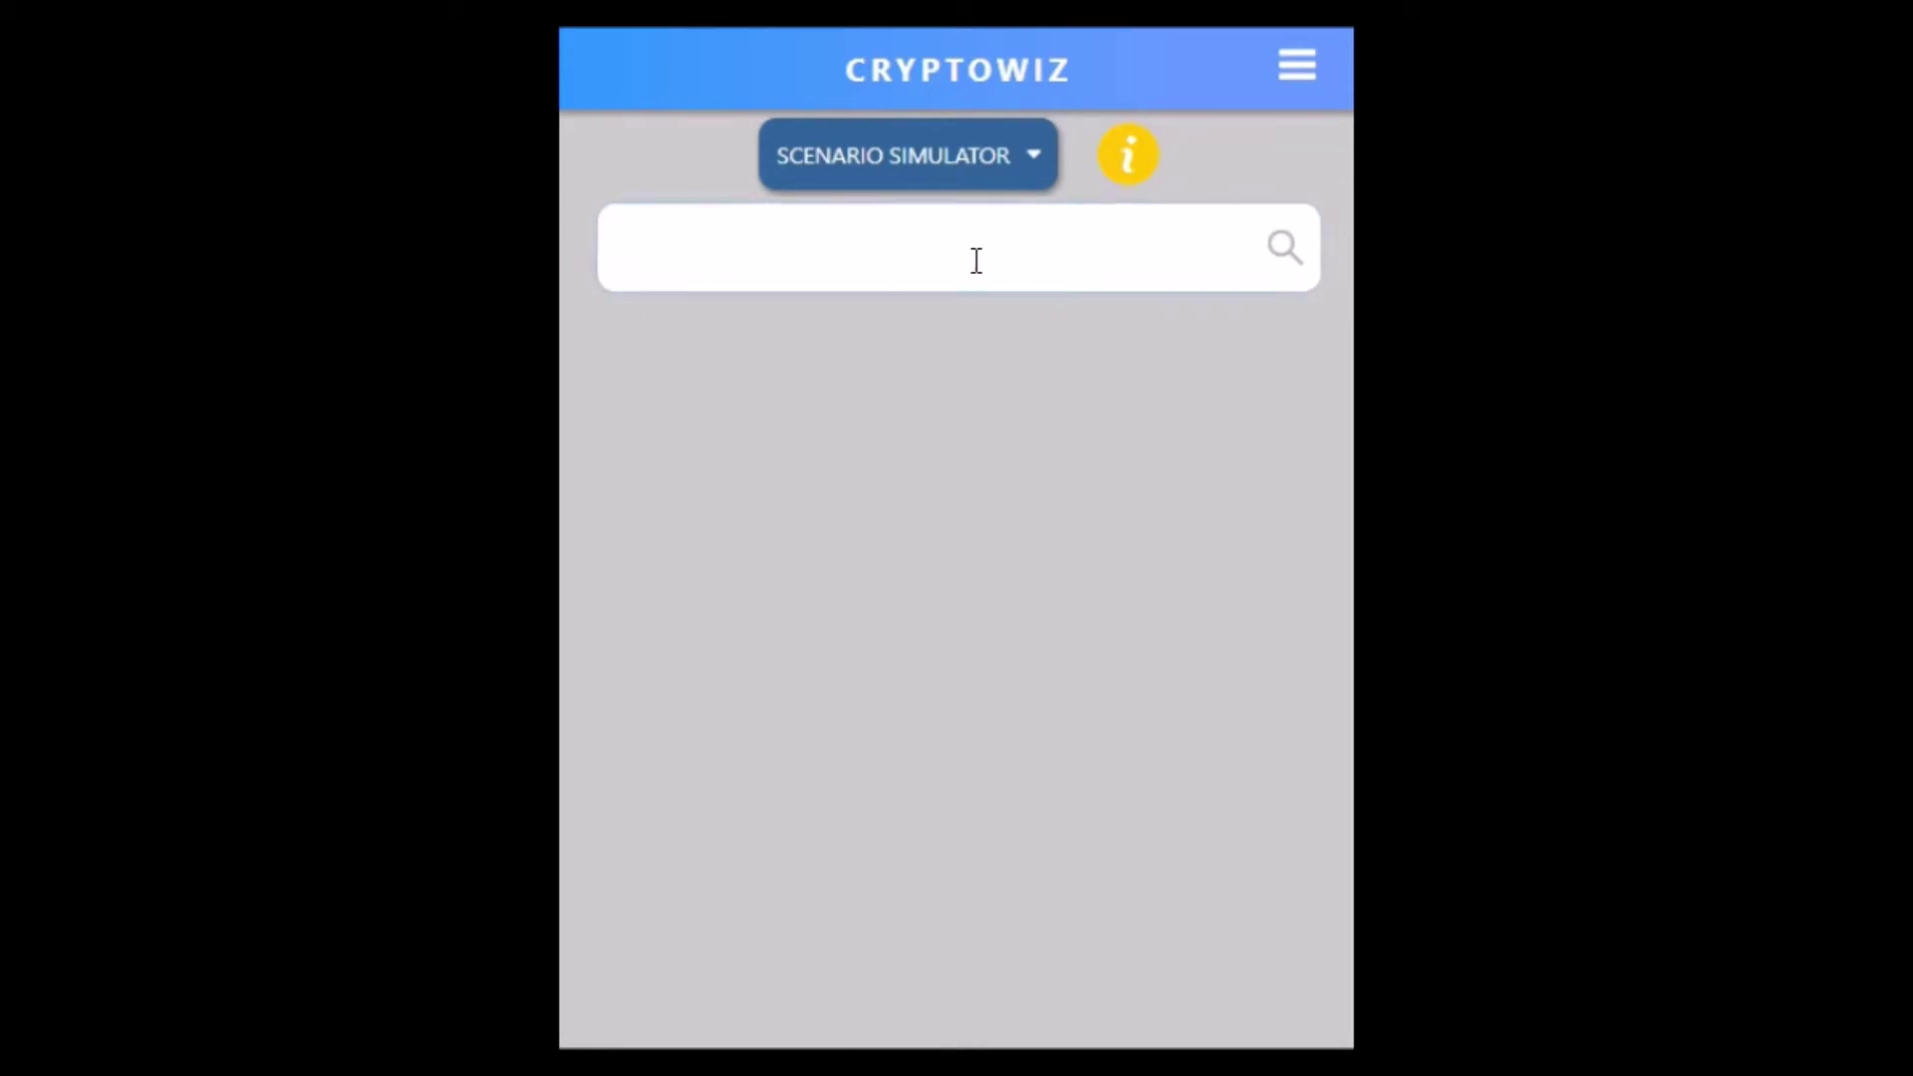
pyautogui.write('neo')
pyautogui.click(727, 395)
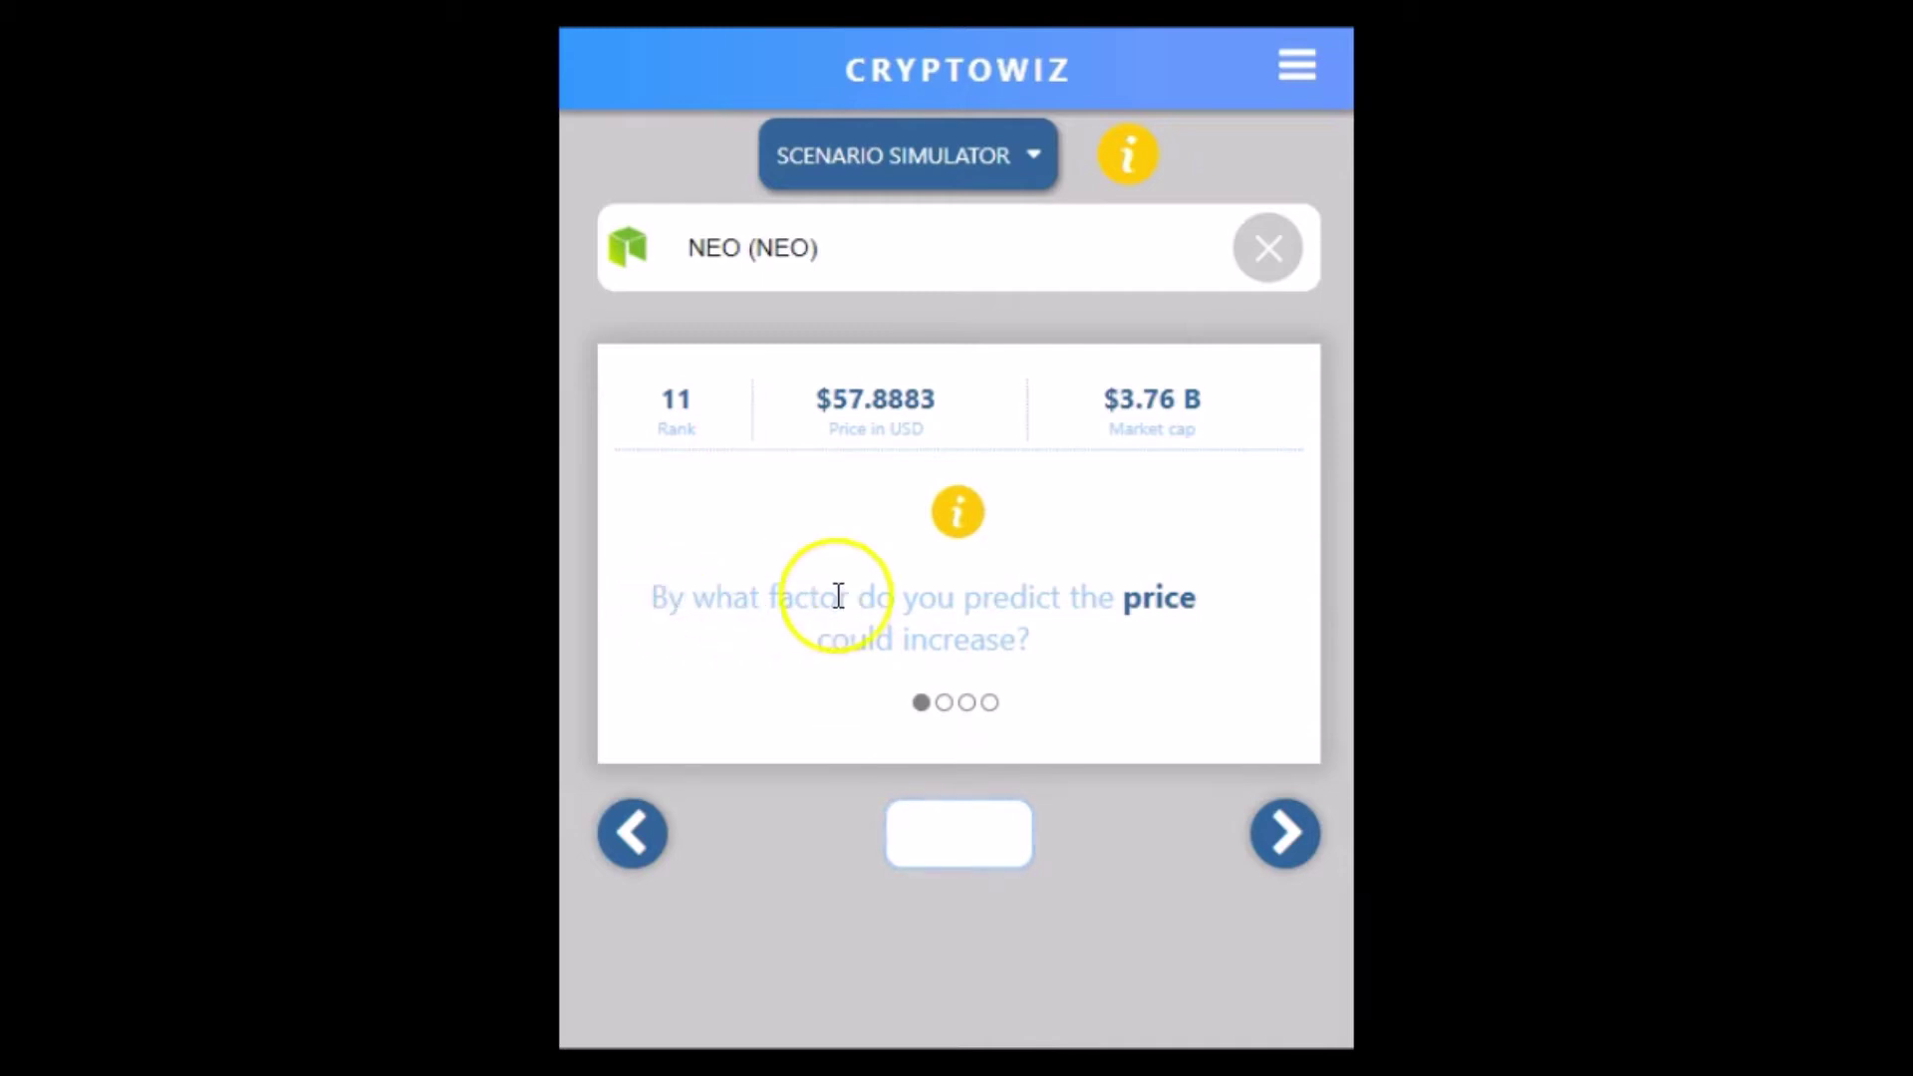
# Set NEO's predicted price increase factor to 7 and the time frame to 12 months
pyautogui.click(949, 828)
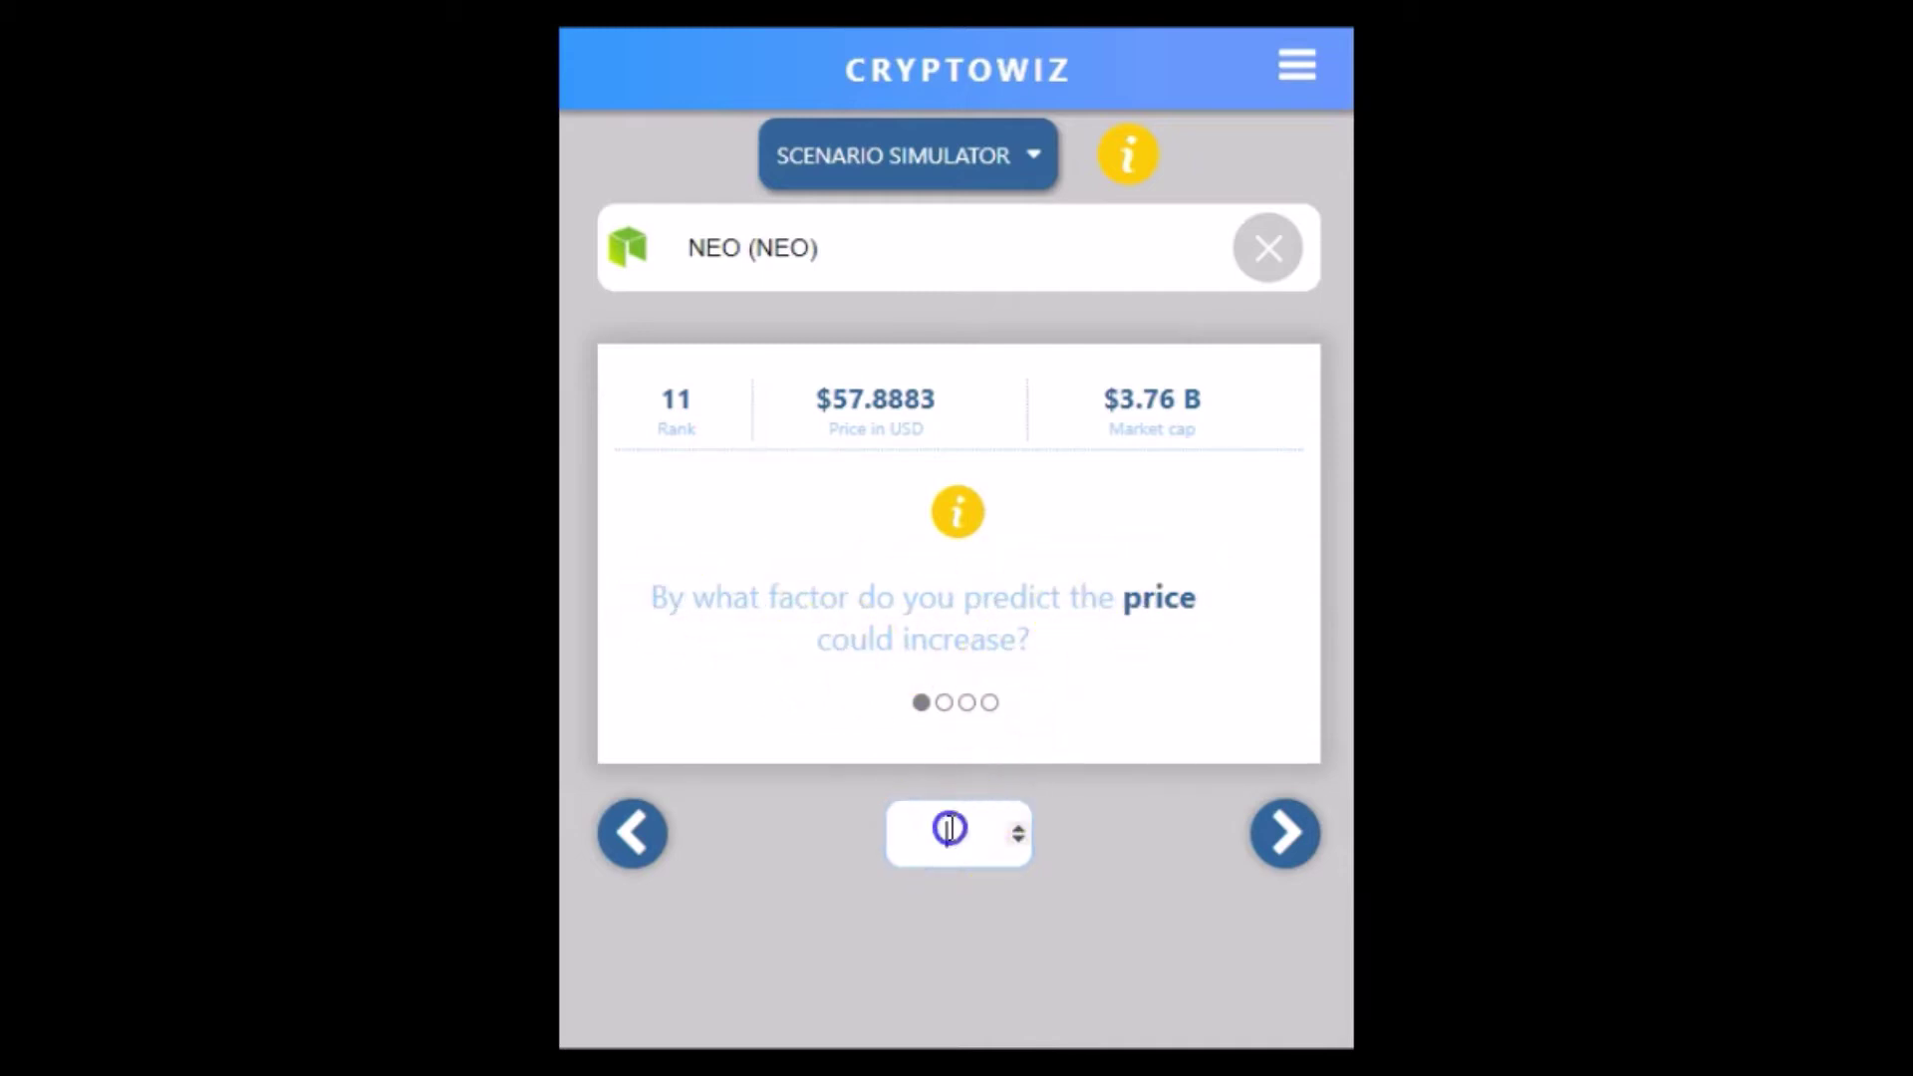
pyautogui.write('7')
pyautogui.click(1280, 837)
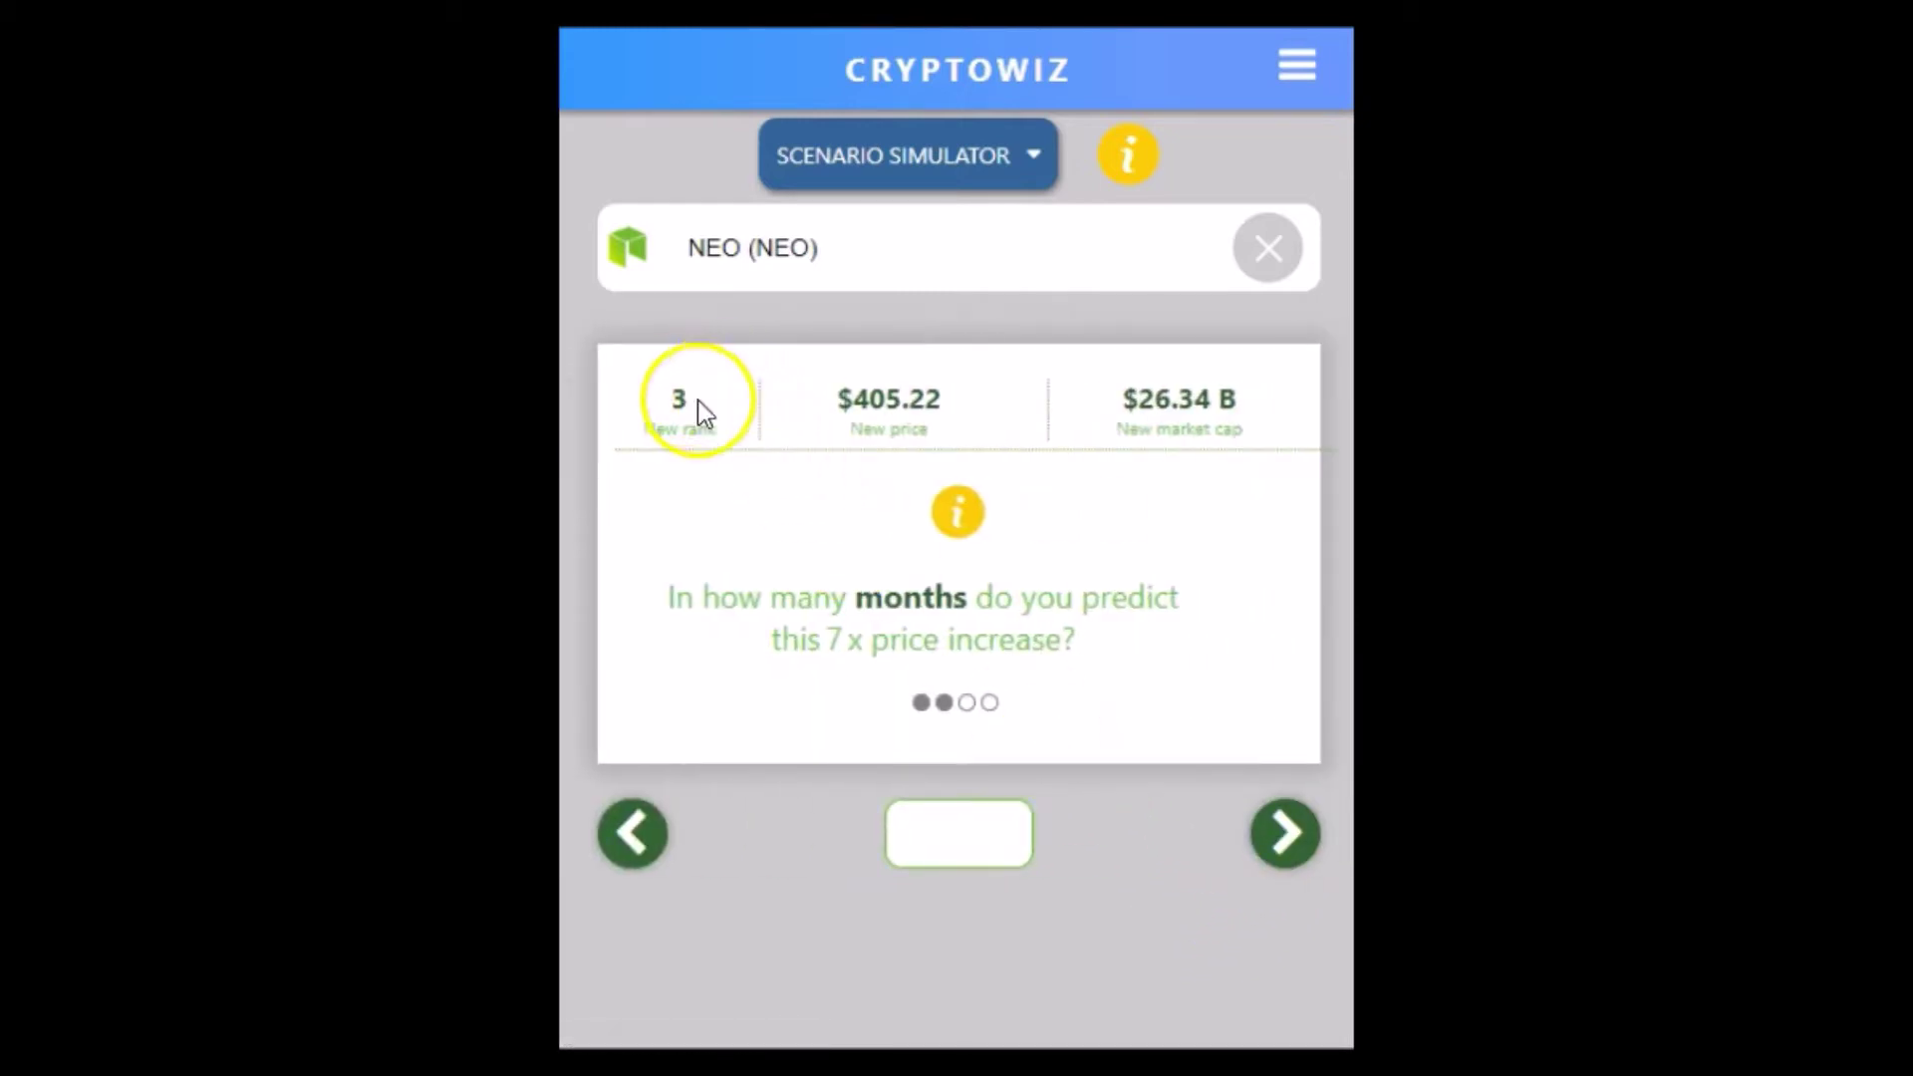
pyautogui.click(636, 837)
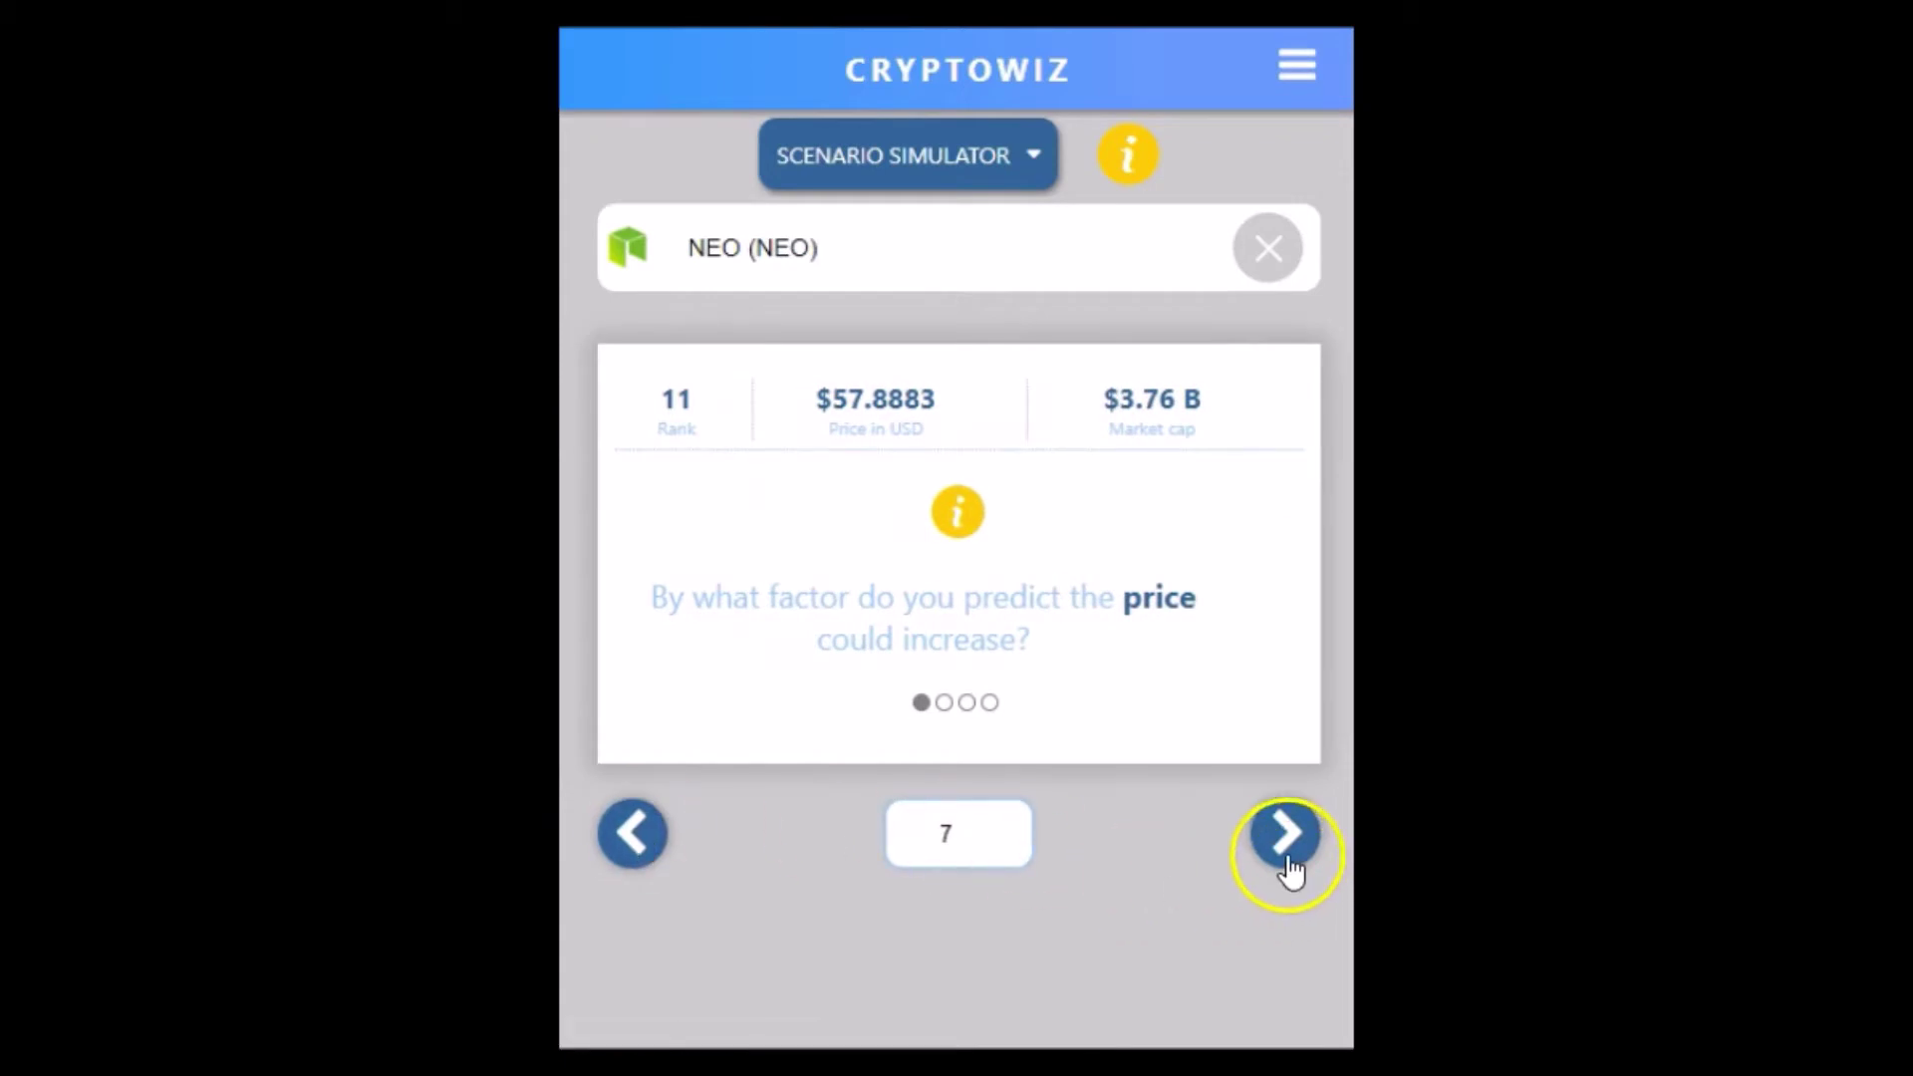
pyautogui.click(1281, 839)
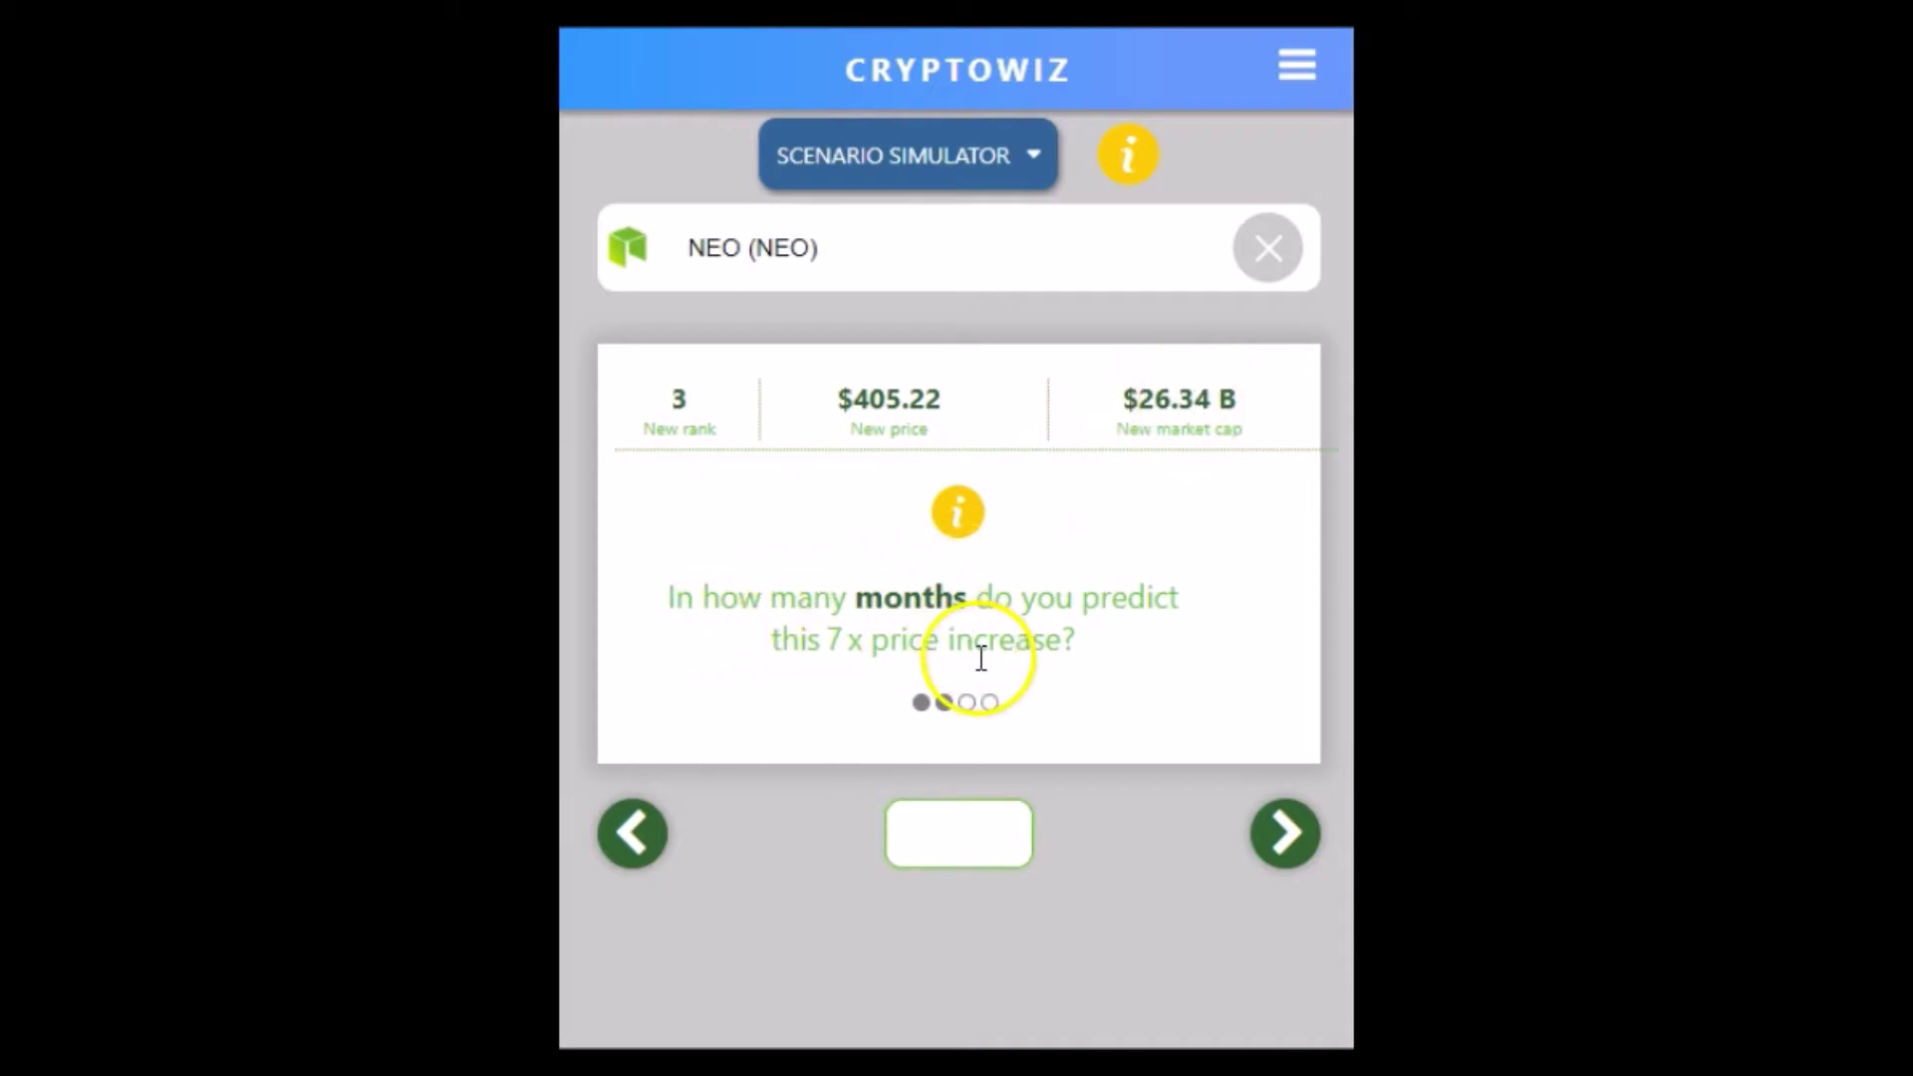
pyautogui.click(961, 825)
pyautogui.write('12')
pyautogui.click(1255, 849)
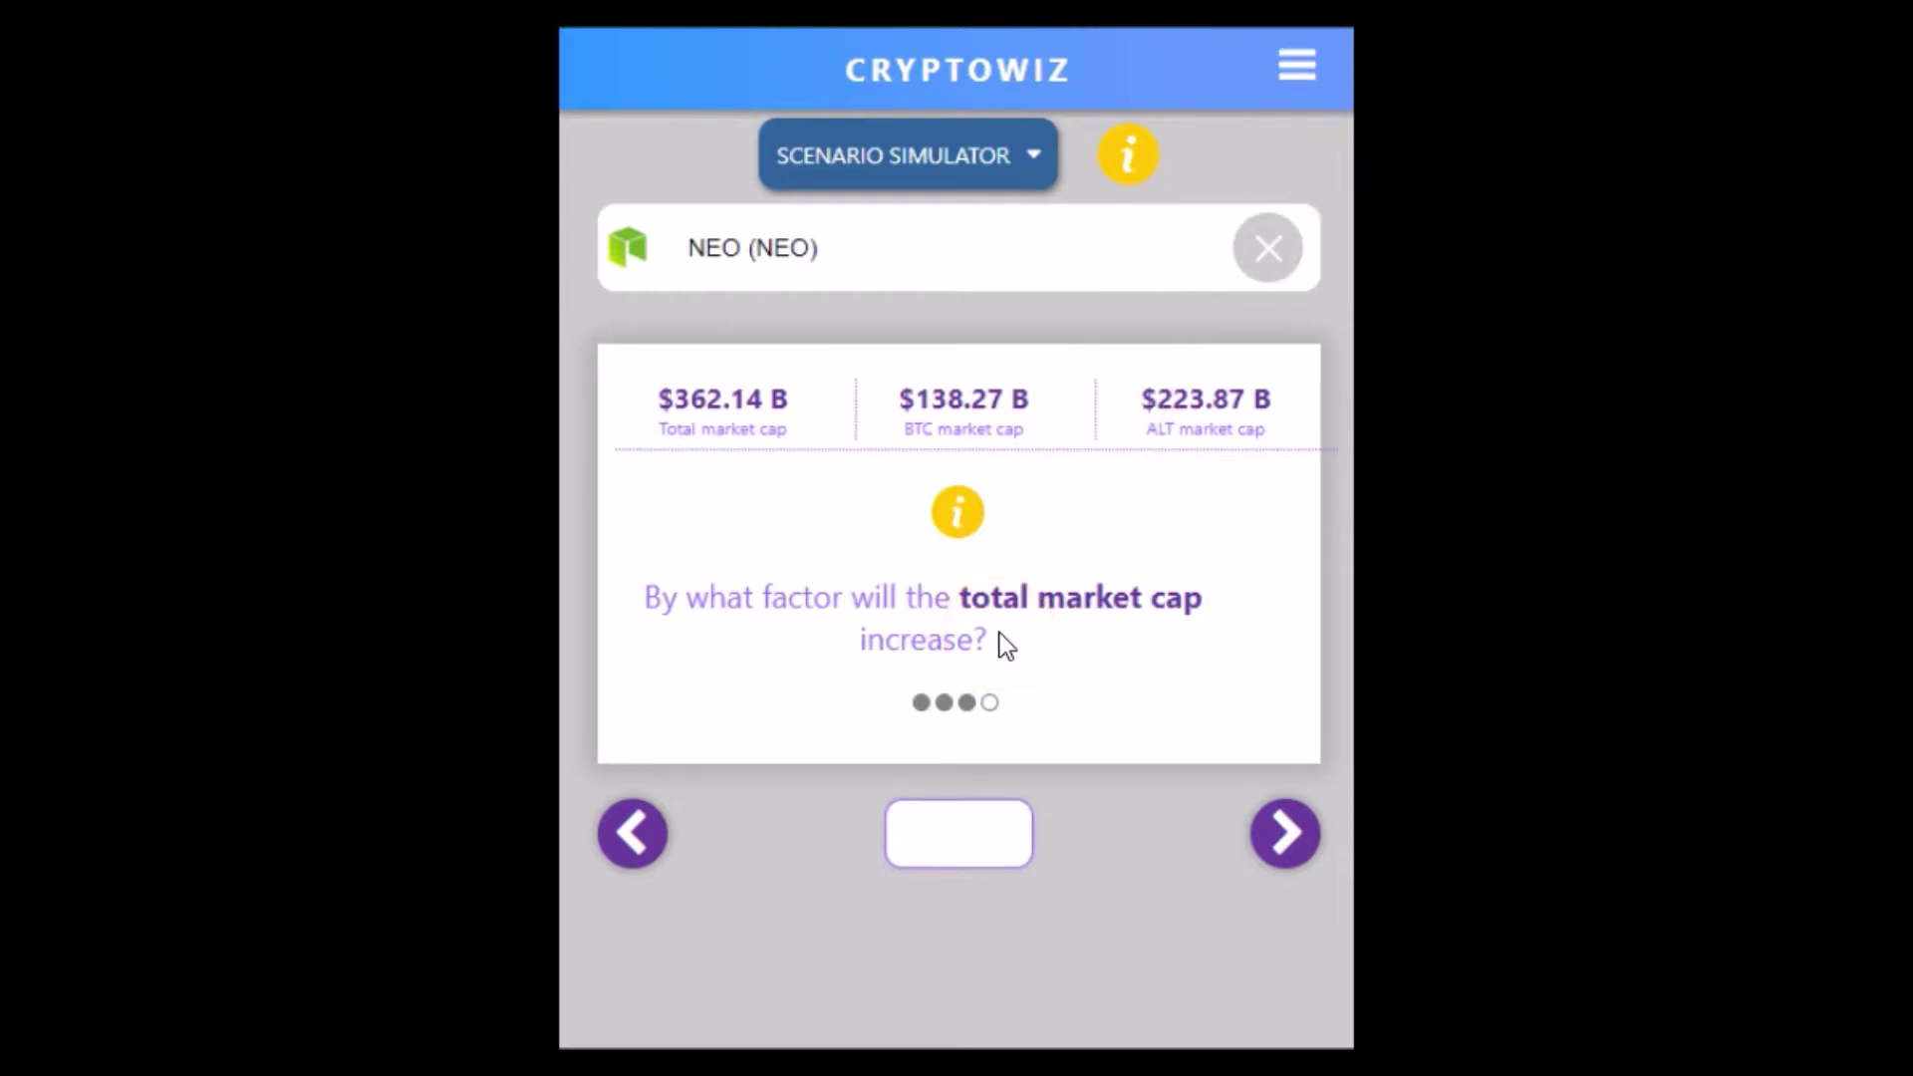
# Set the total market cap increase factor to 3 and Bitcoin's market share to 30%, and proceed to the scenario summary
pyautogui.click(972, 804)
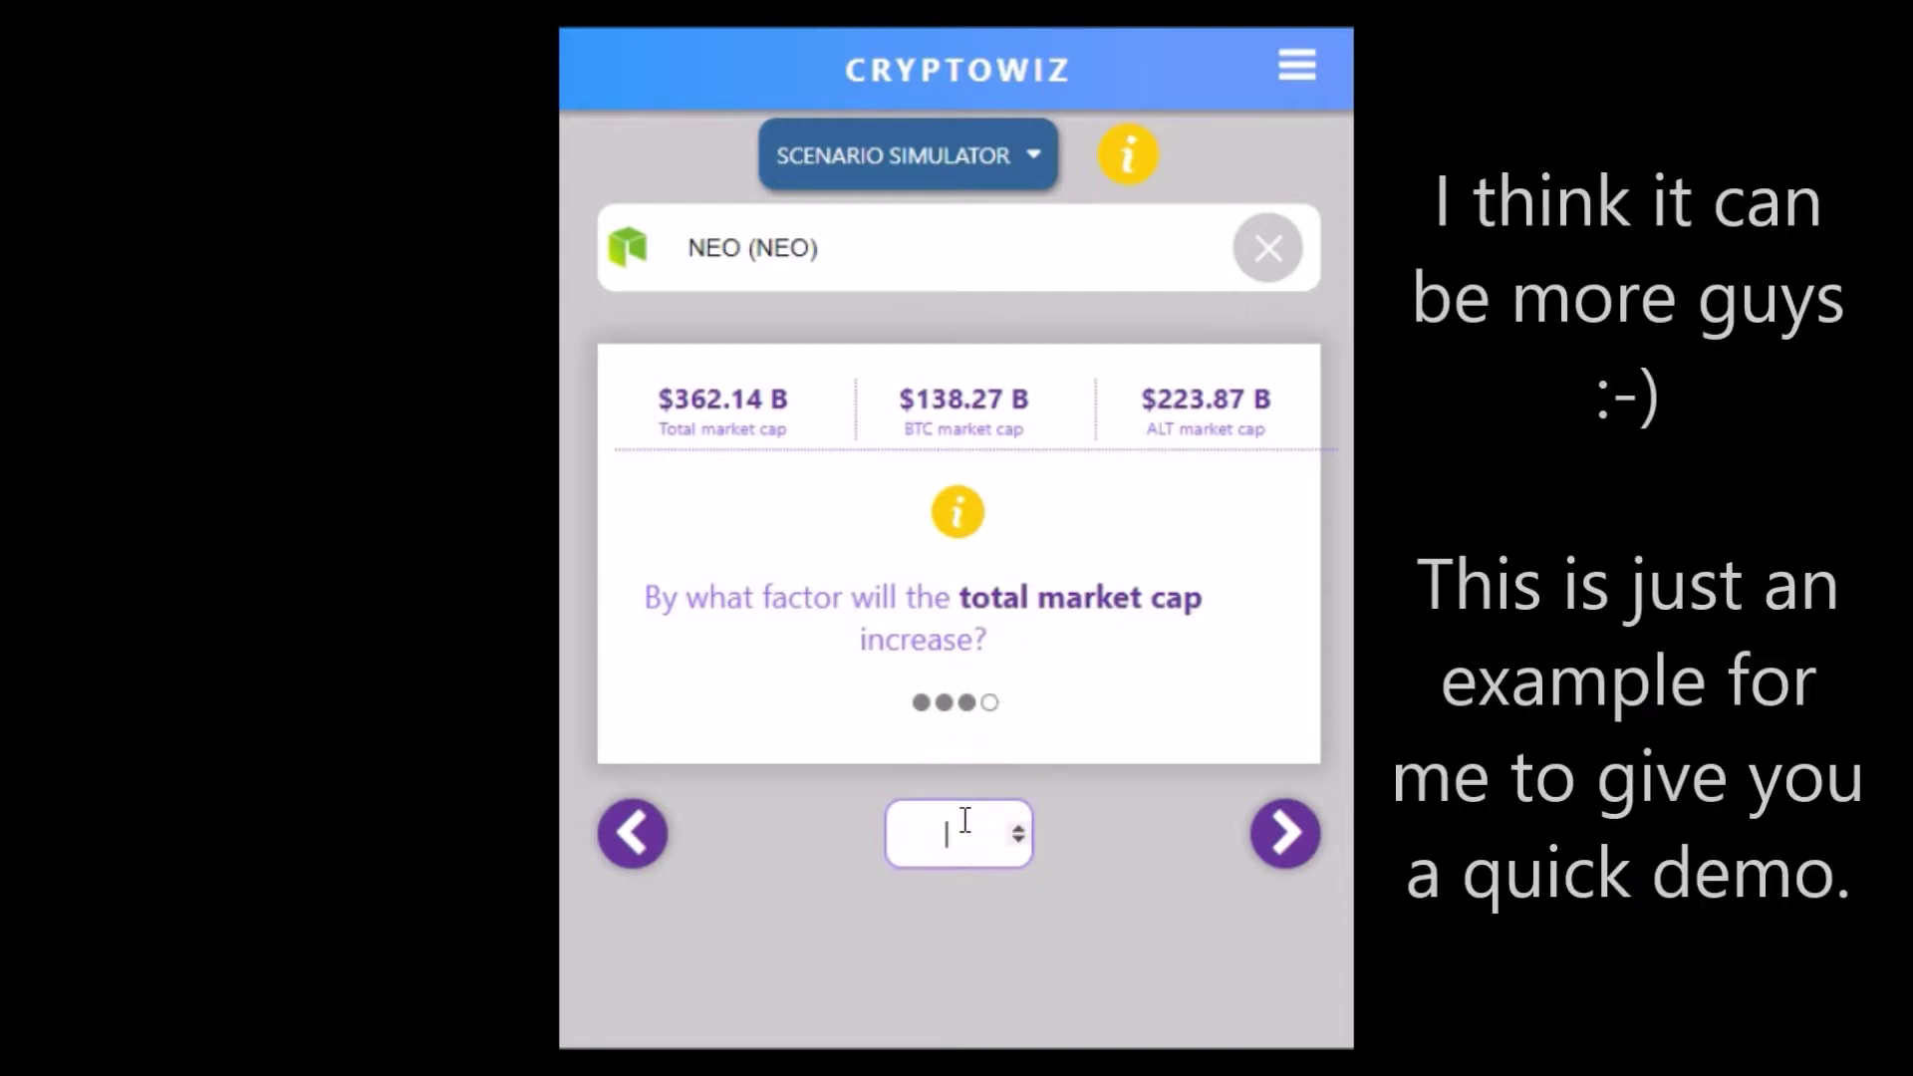
pyautogui.write('3')
pyautogui.click(1283, 832)
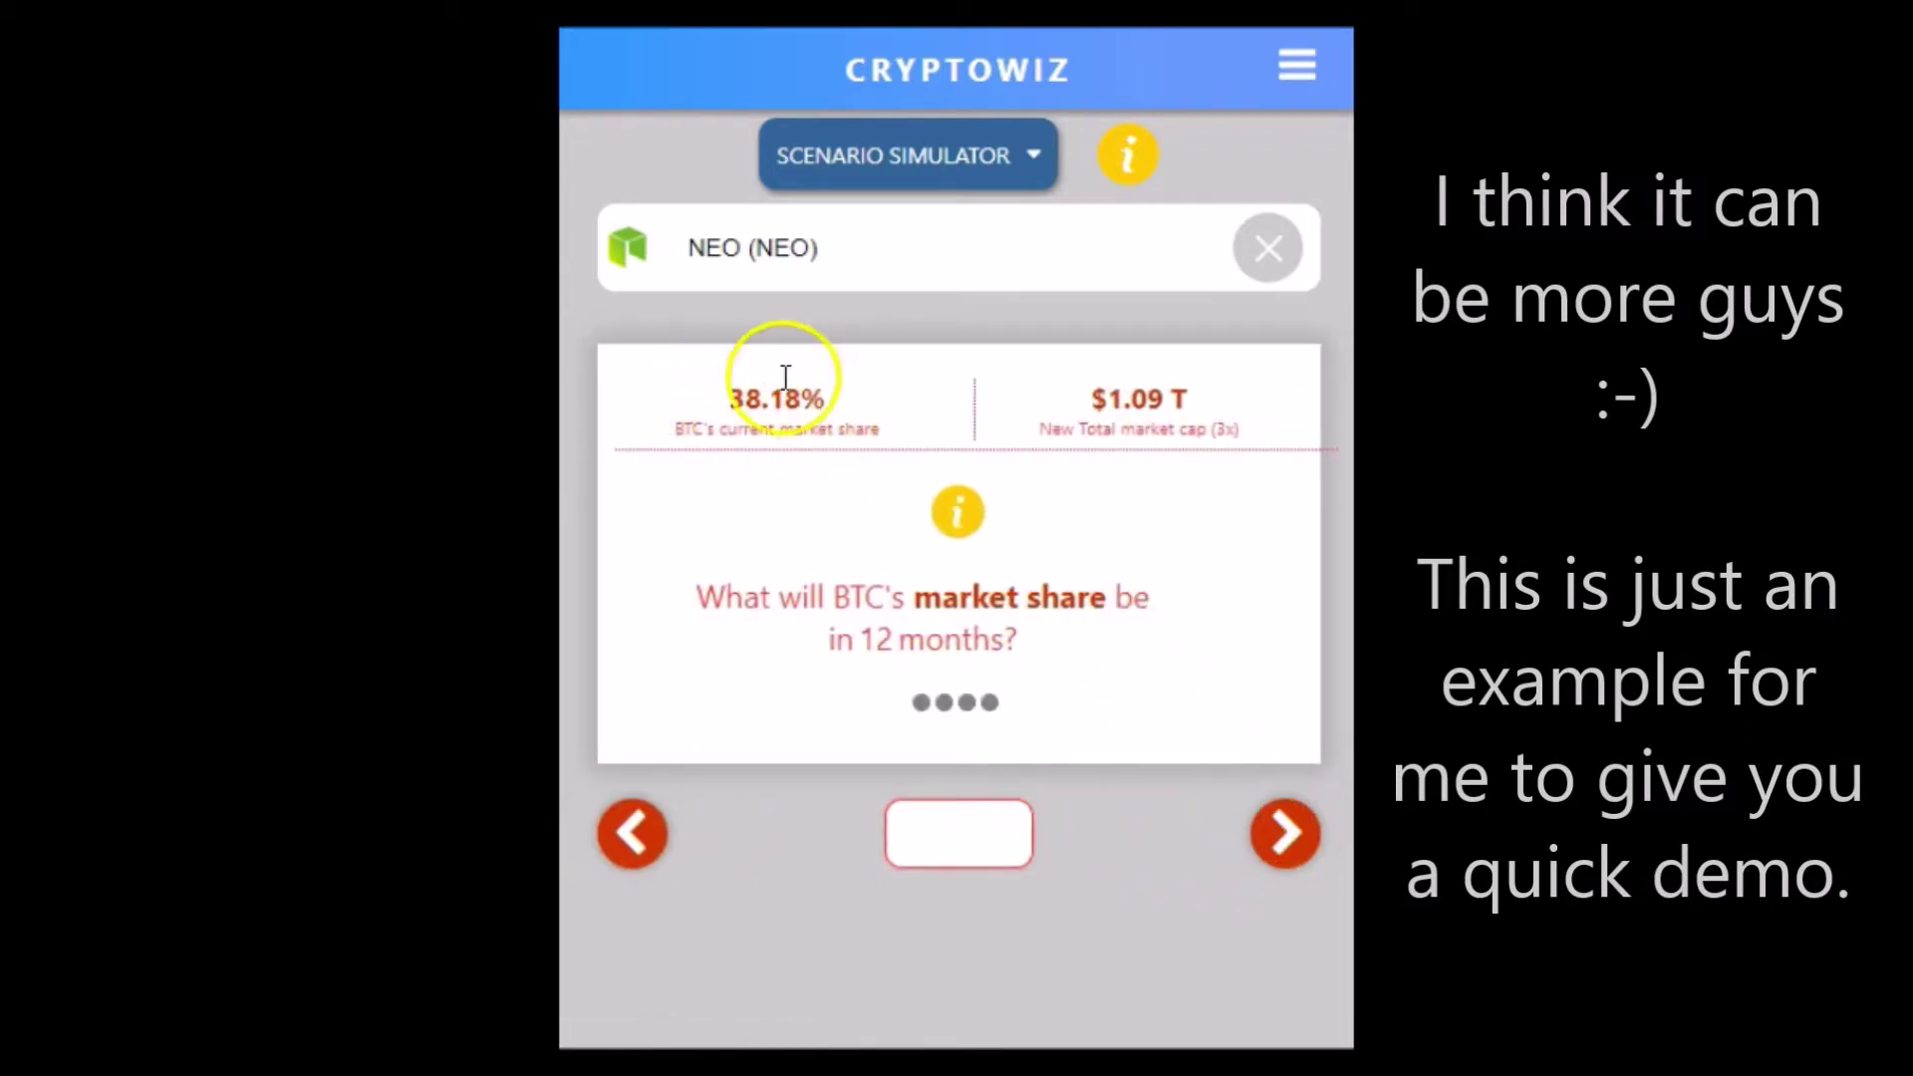
pyautogui.click(954, 855)
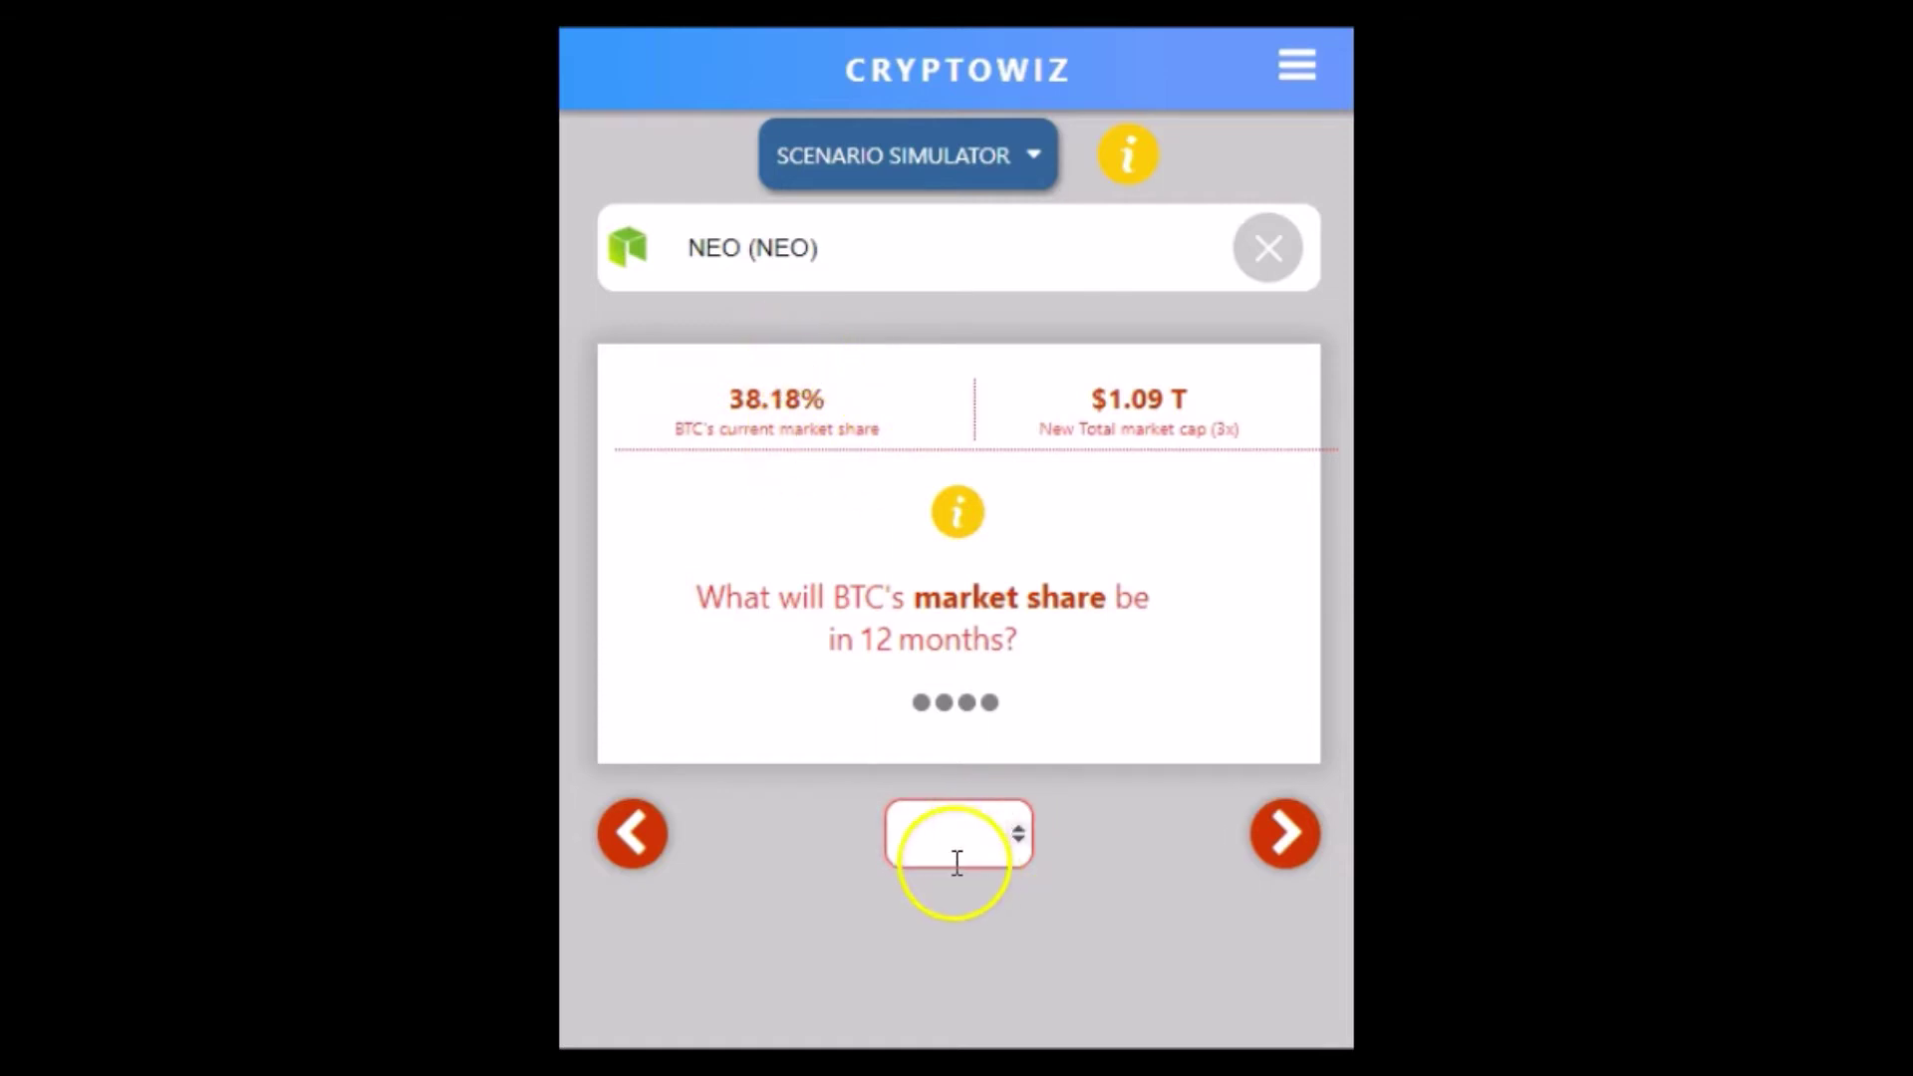
pyautogui.write('30')
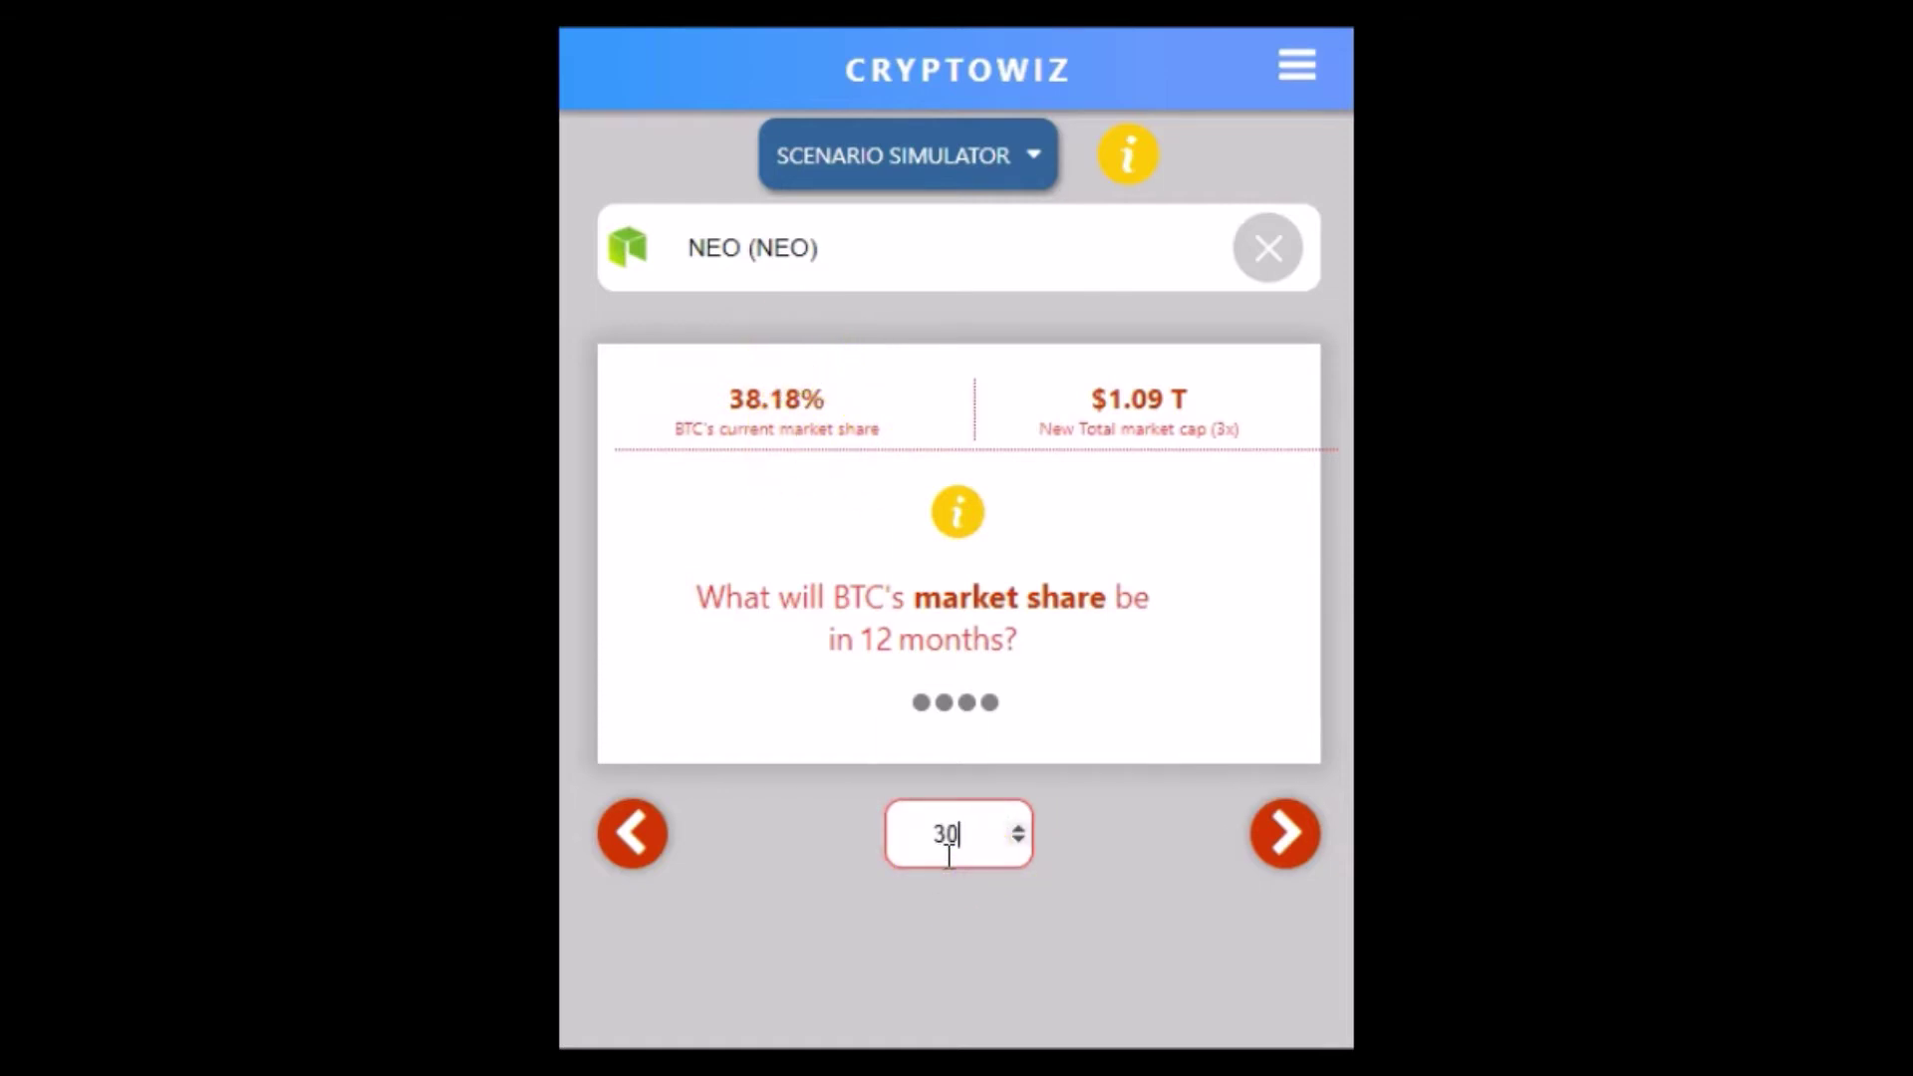
pyautogui.click(1291, 838)
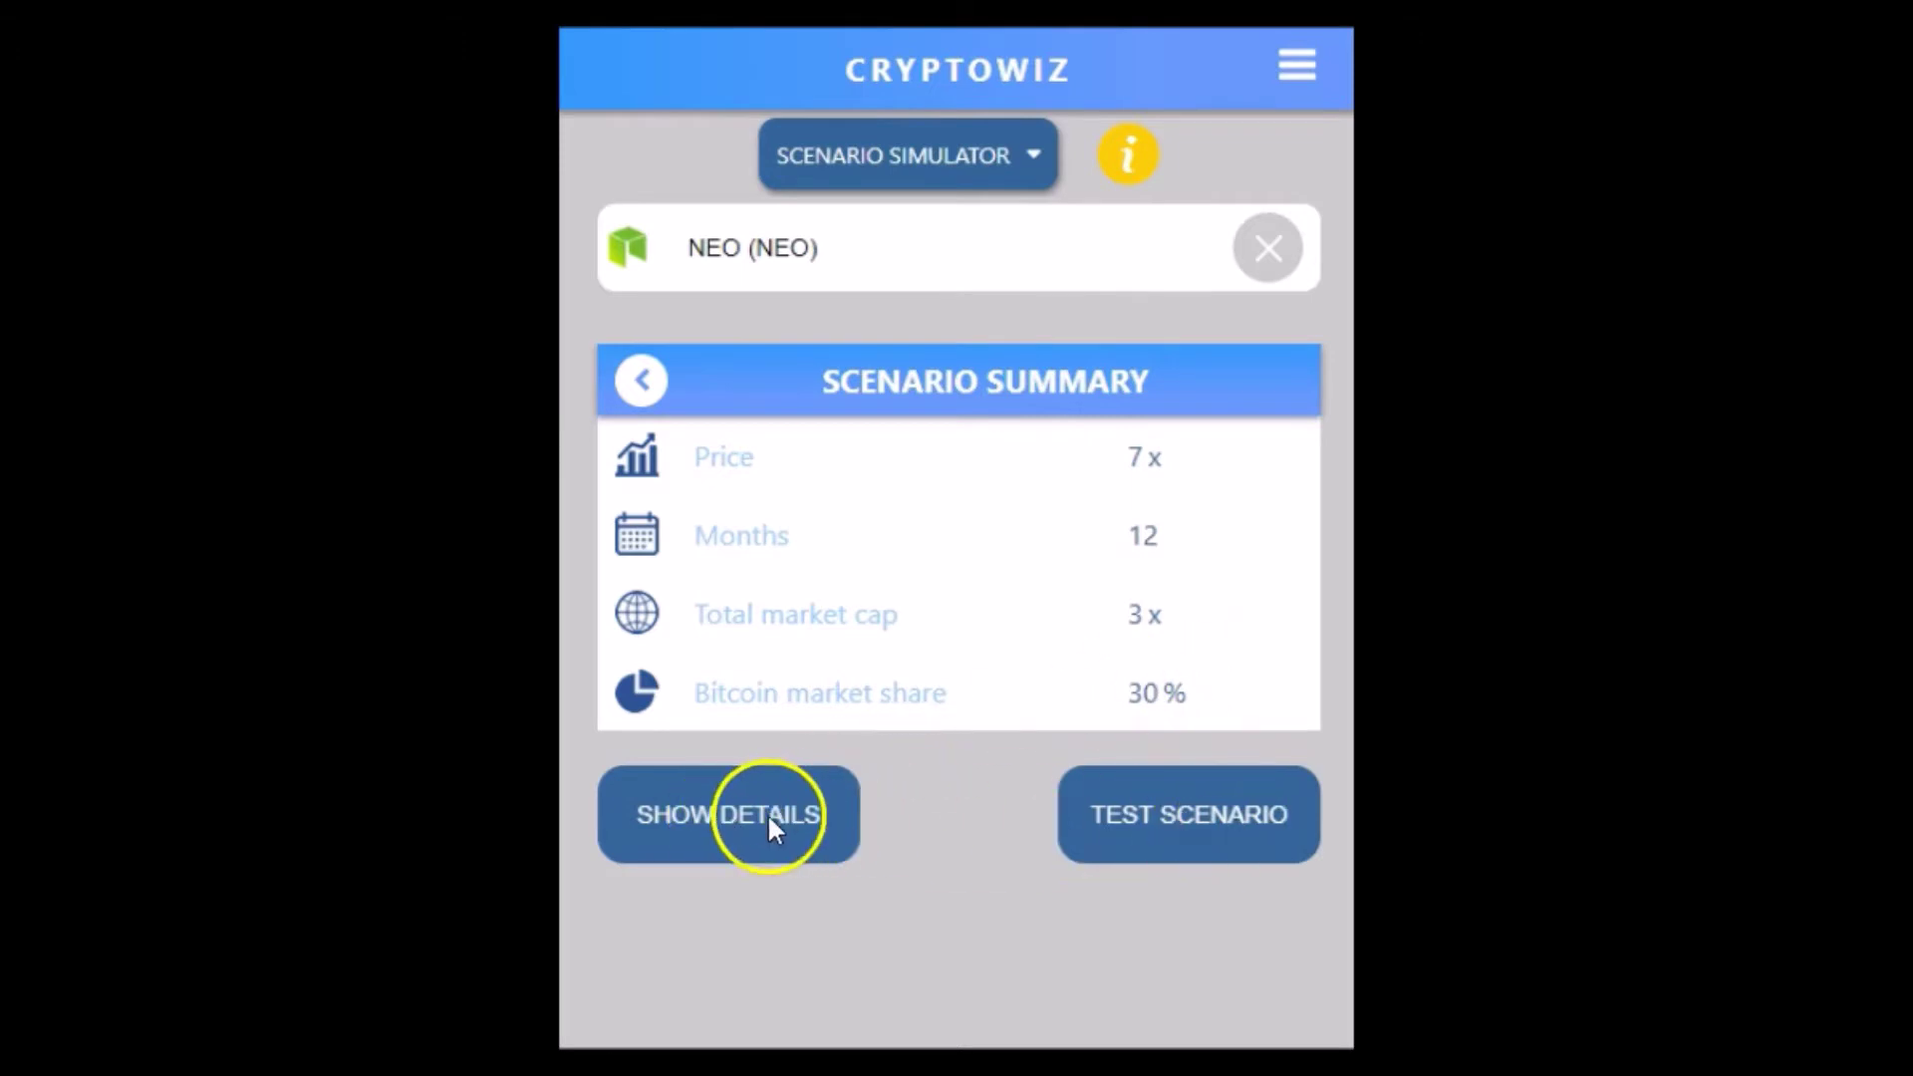
# Show the scenario details and examine the comparison of today's values with those in 12 months
pyautogui.click(738, 845)
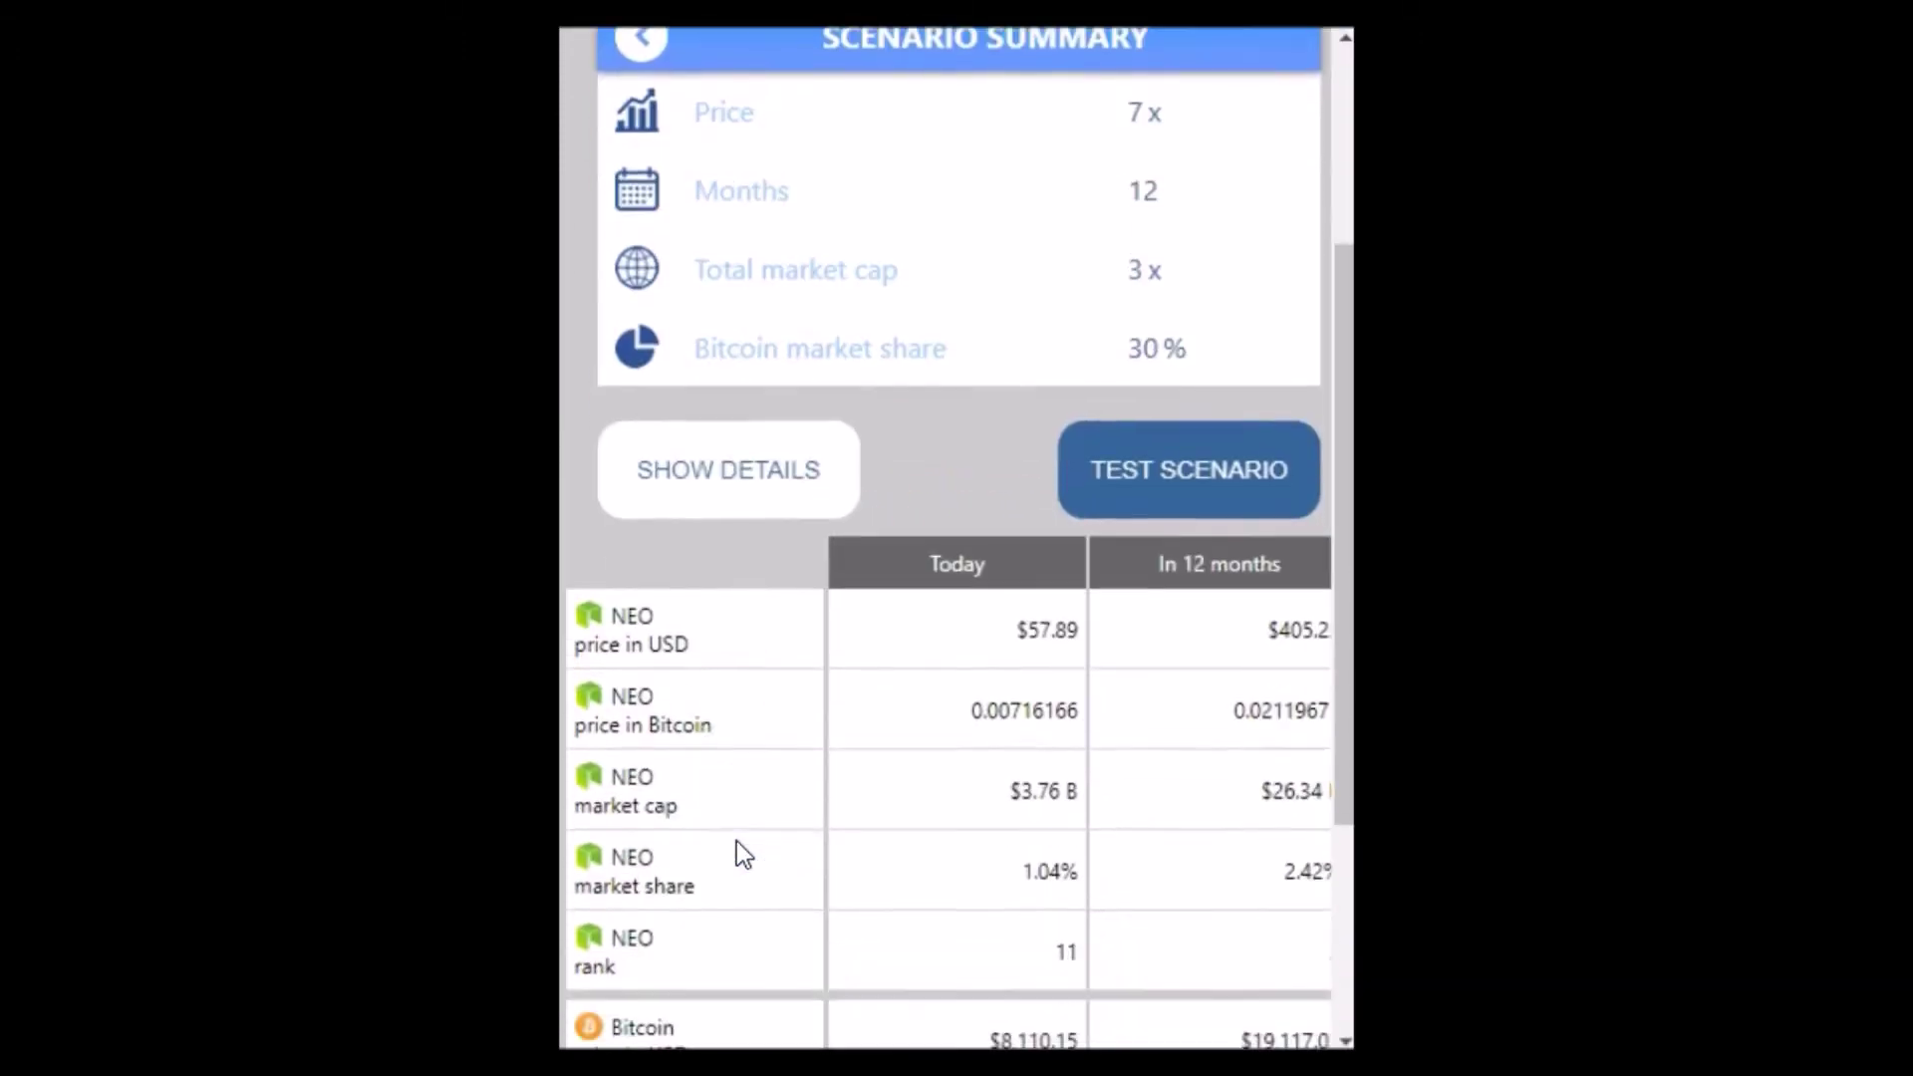
pyautogui.moveTo(1339, 515); pyautogui.dragTo(1338, 712)
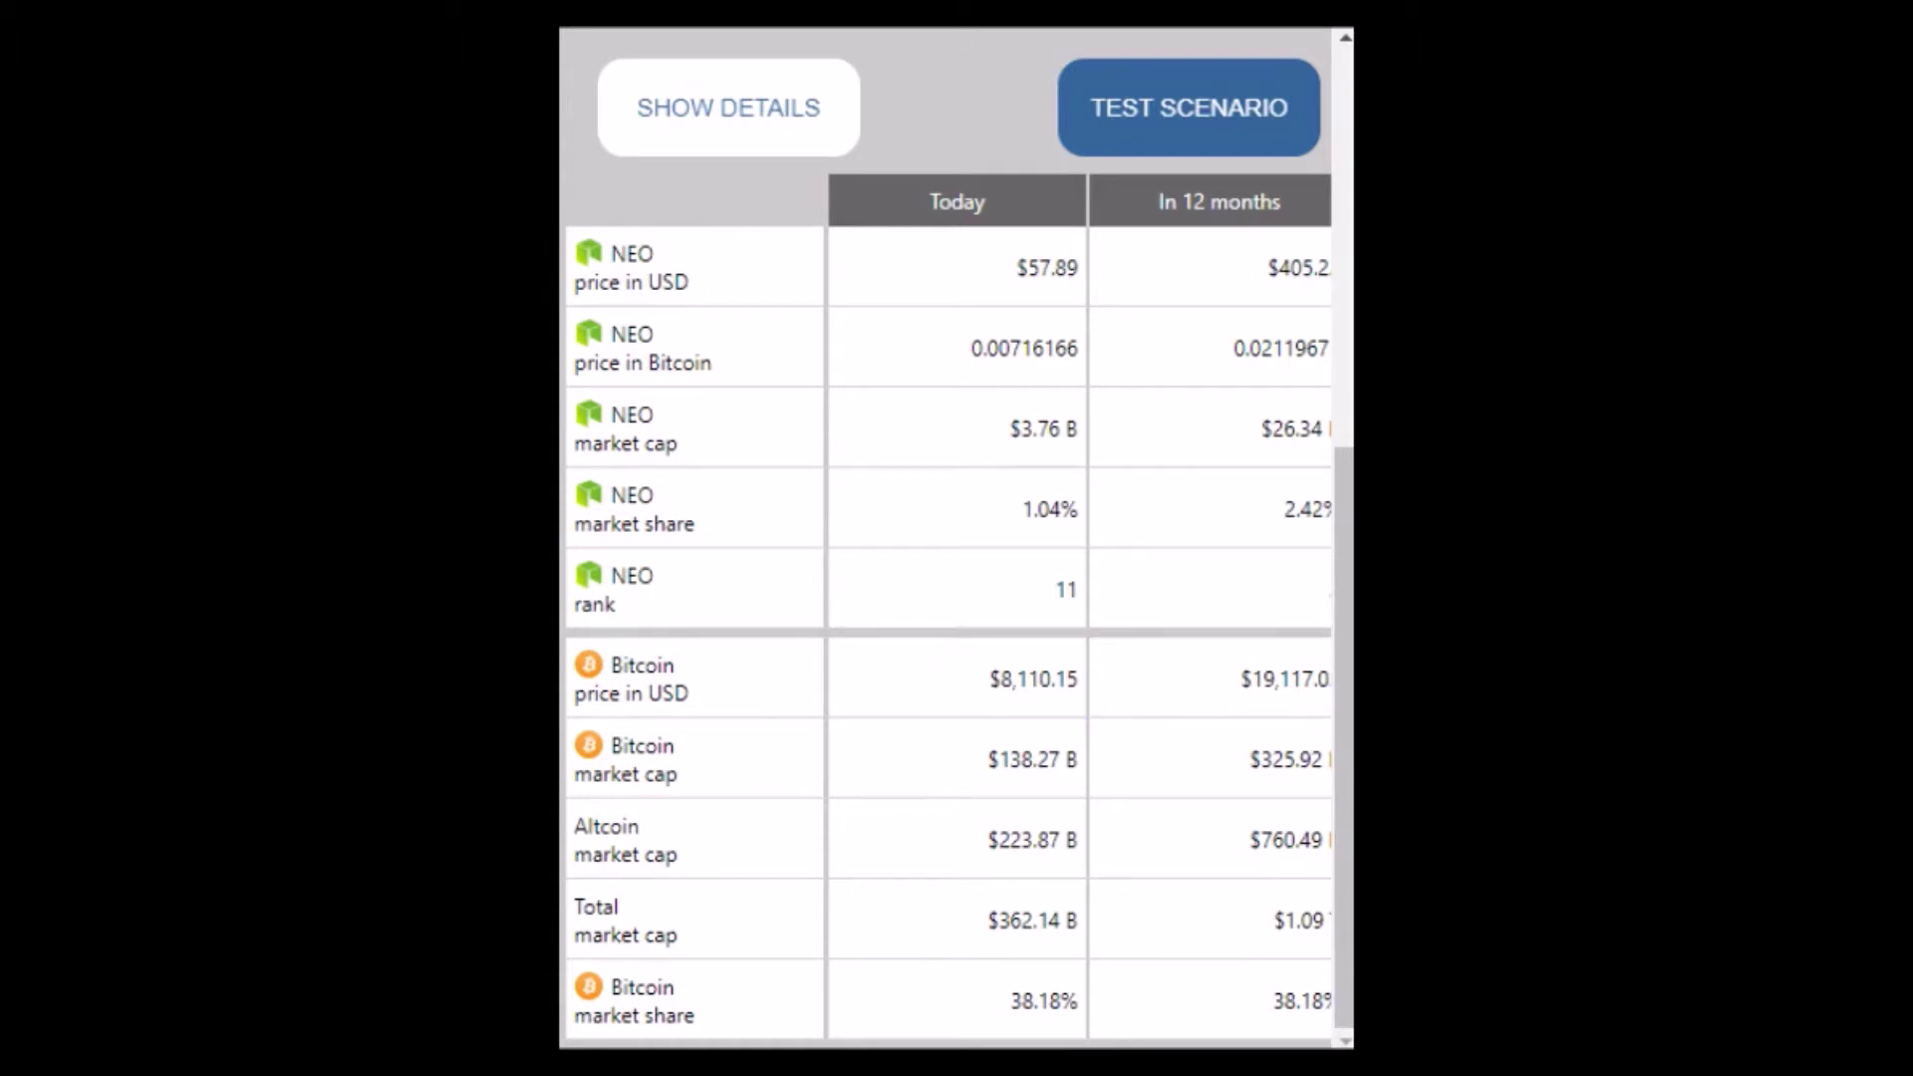
pyautogui.moveTo(1337, 696); pyautogui.dragTo(1332, 213)
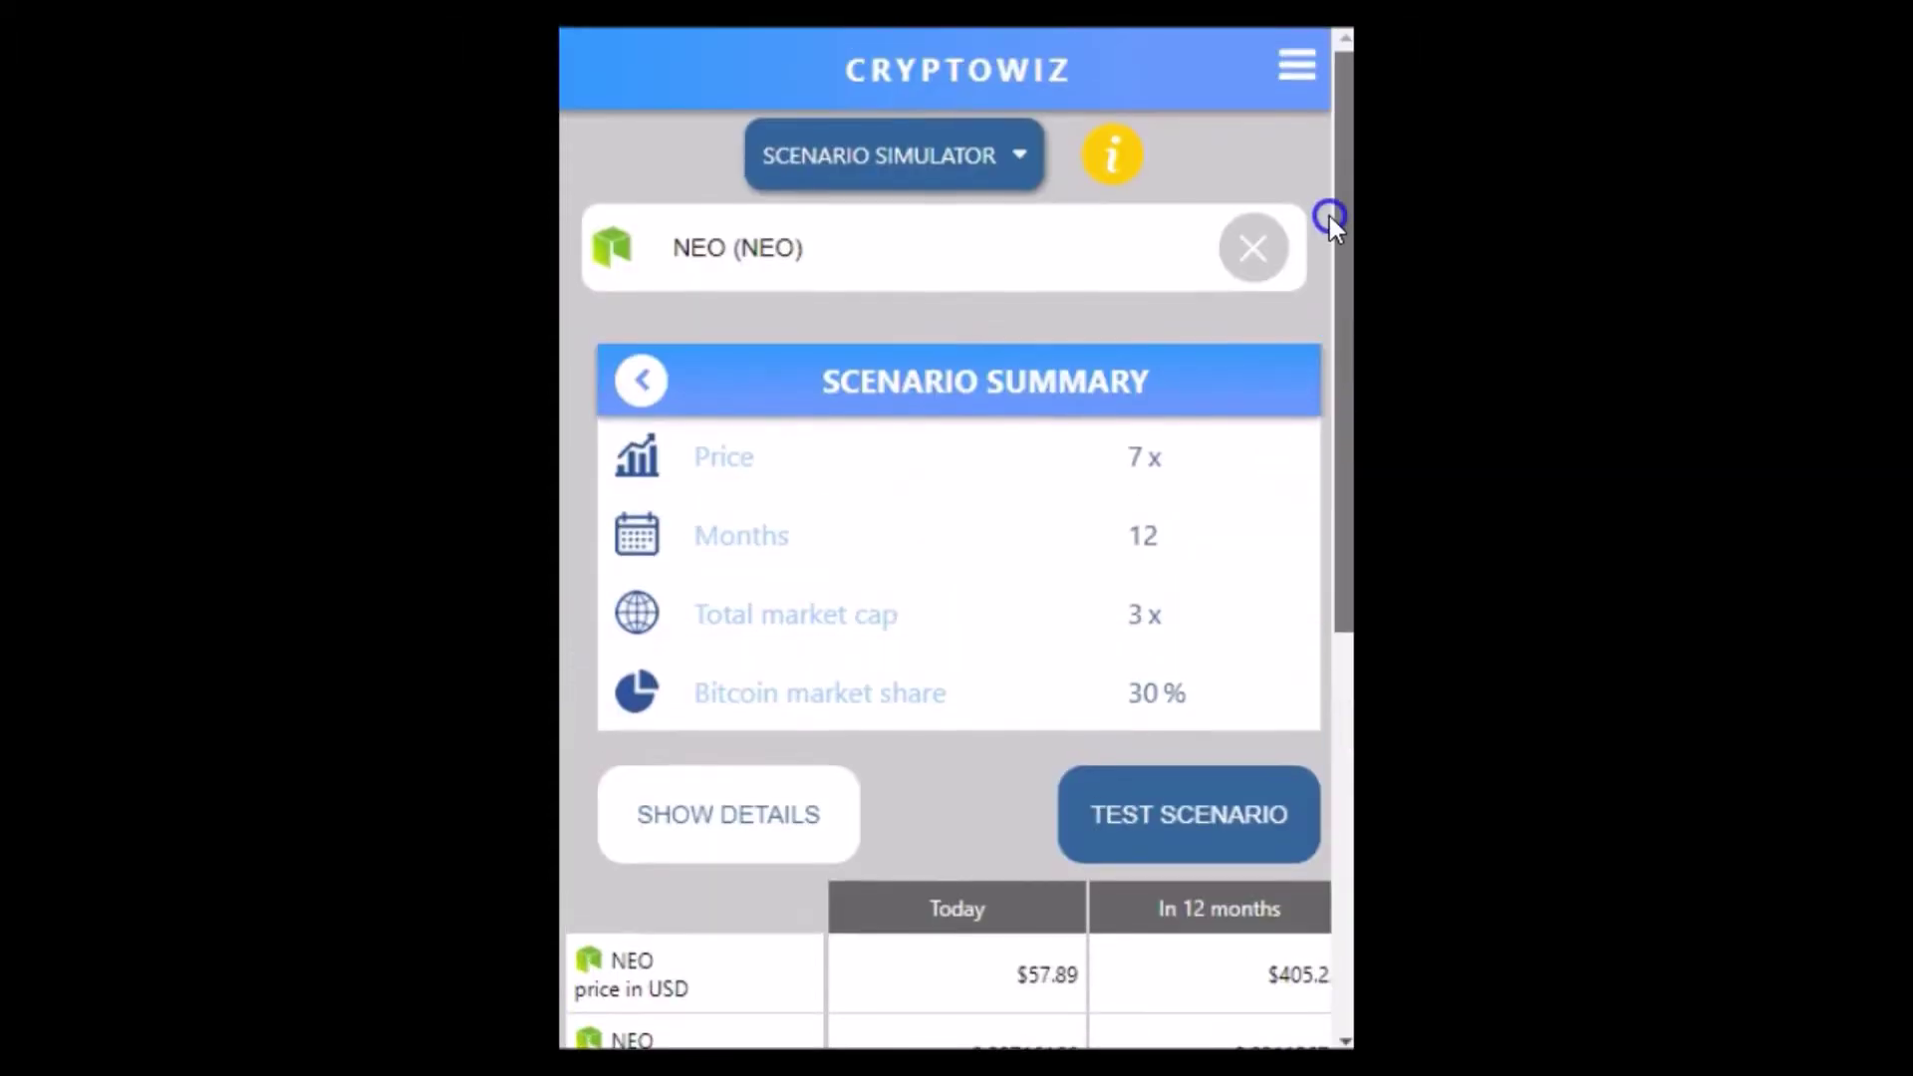
# Return from the scenario summary to the total market cap question and set the increase factor to 5
pyautogui.click(638, 378)
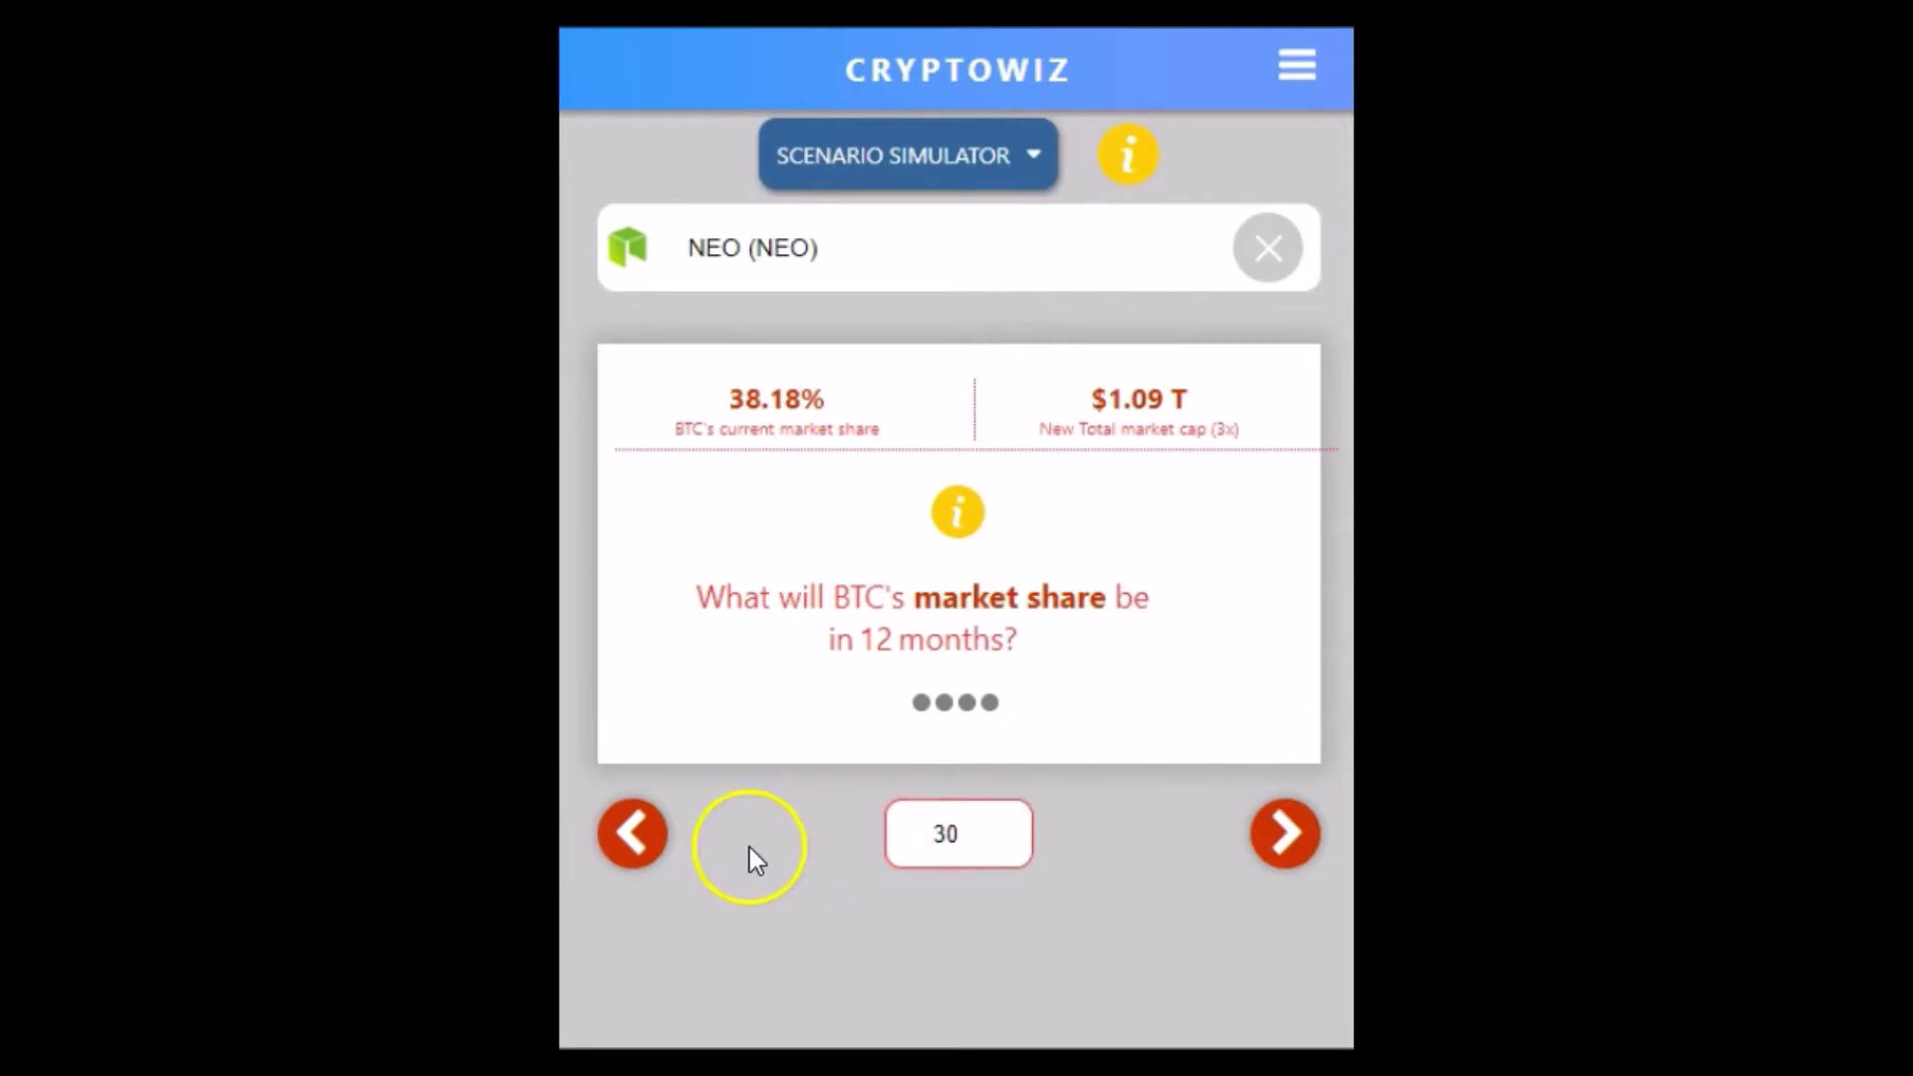
pyautogui.click(633, 834)
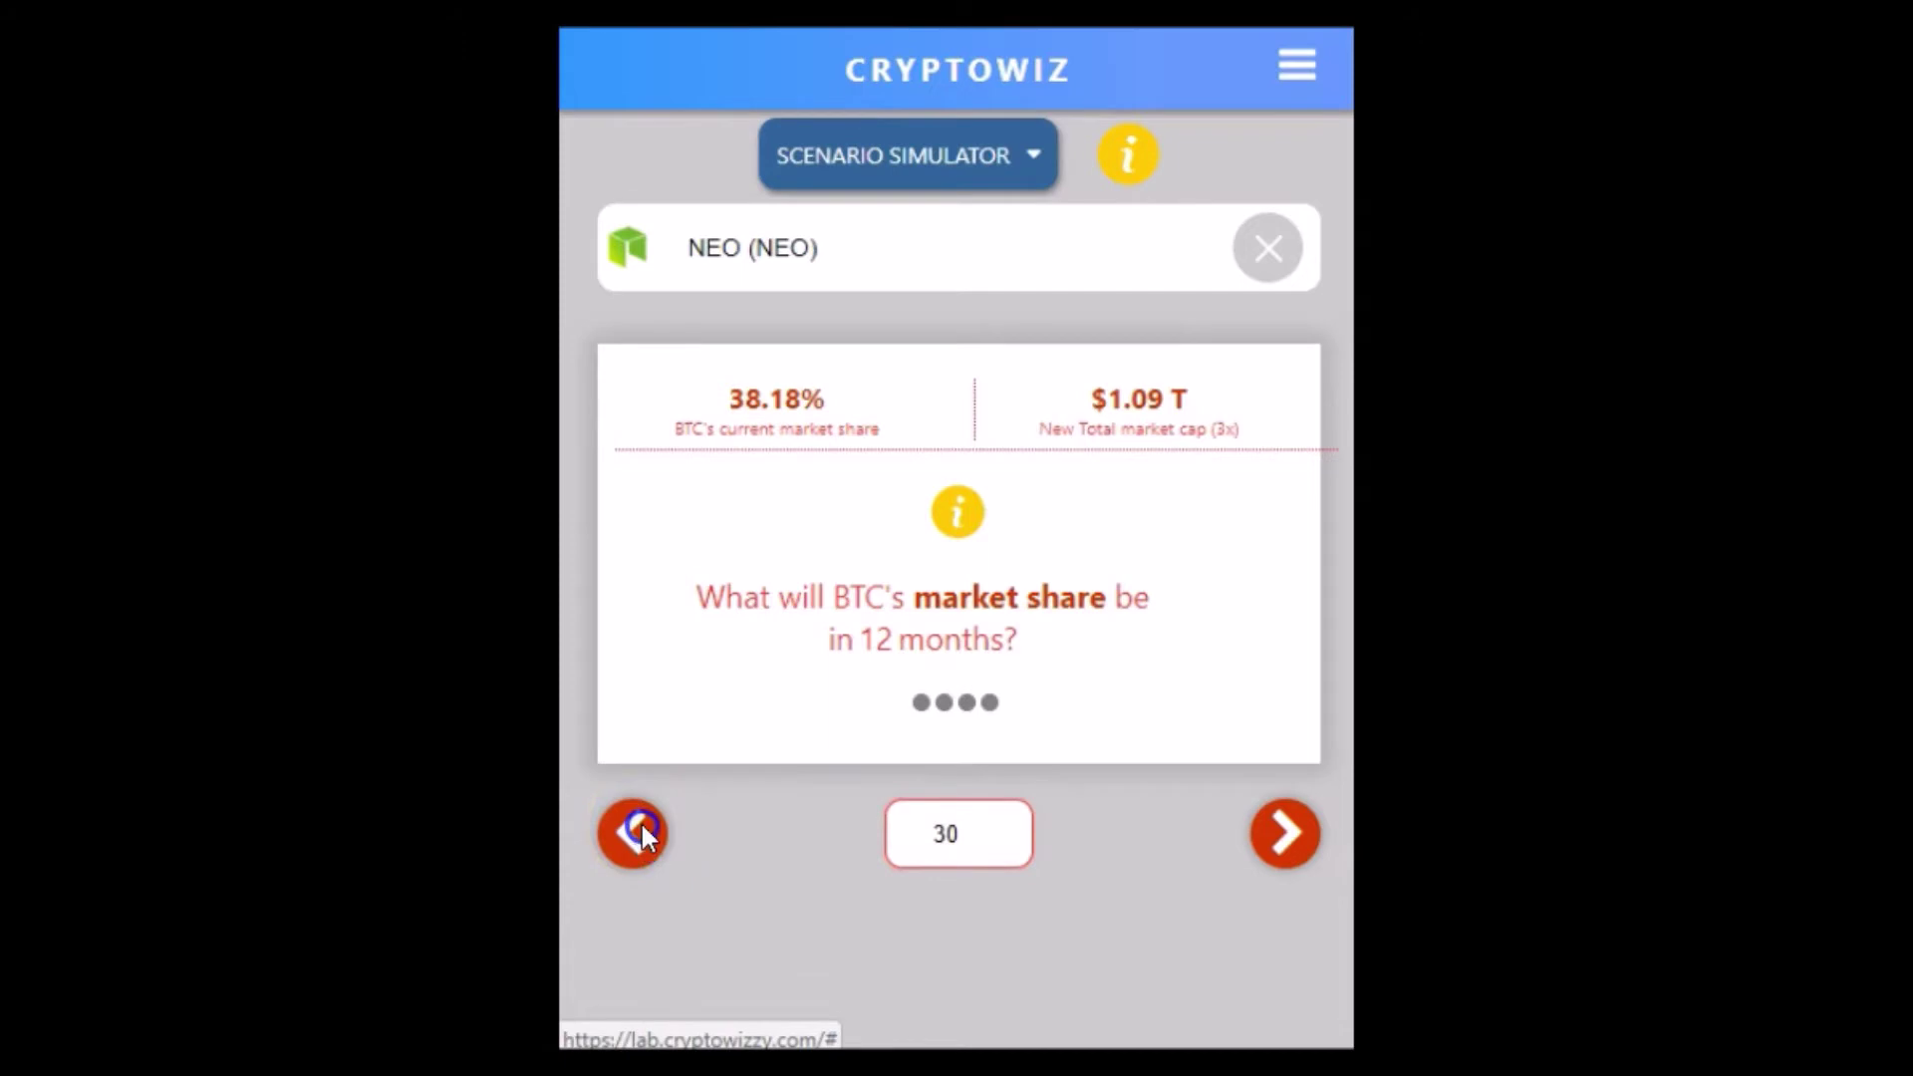
pyautogui.click(975, 838)
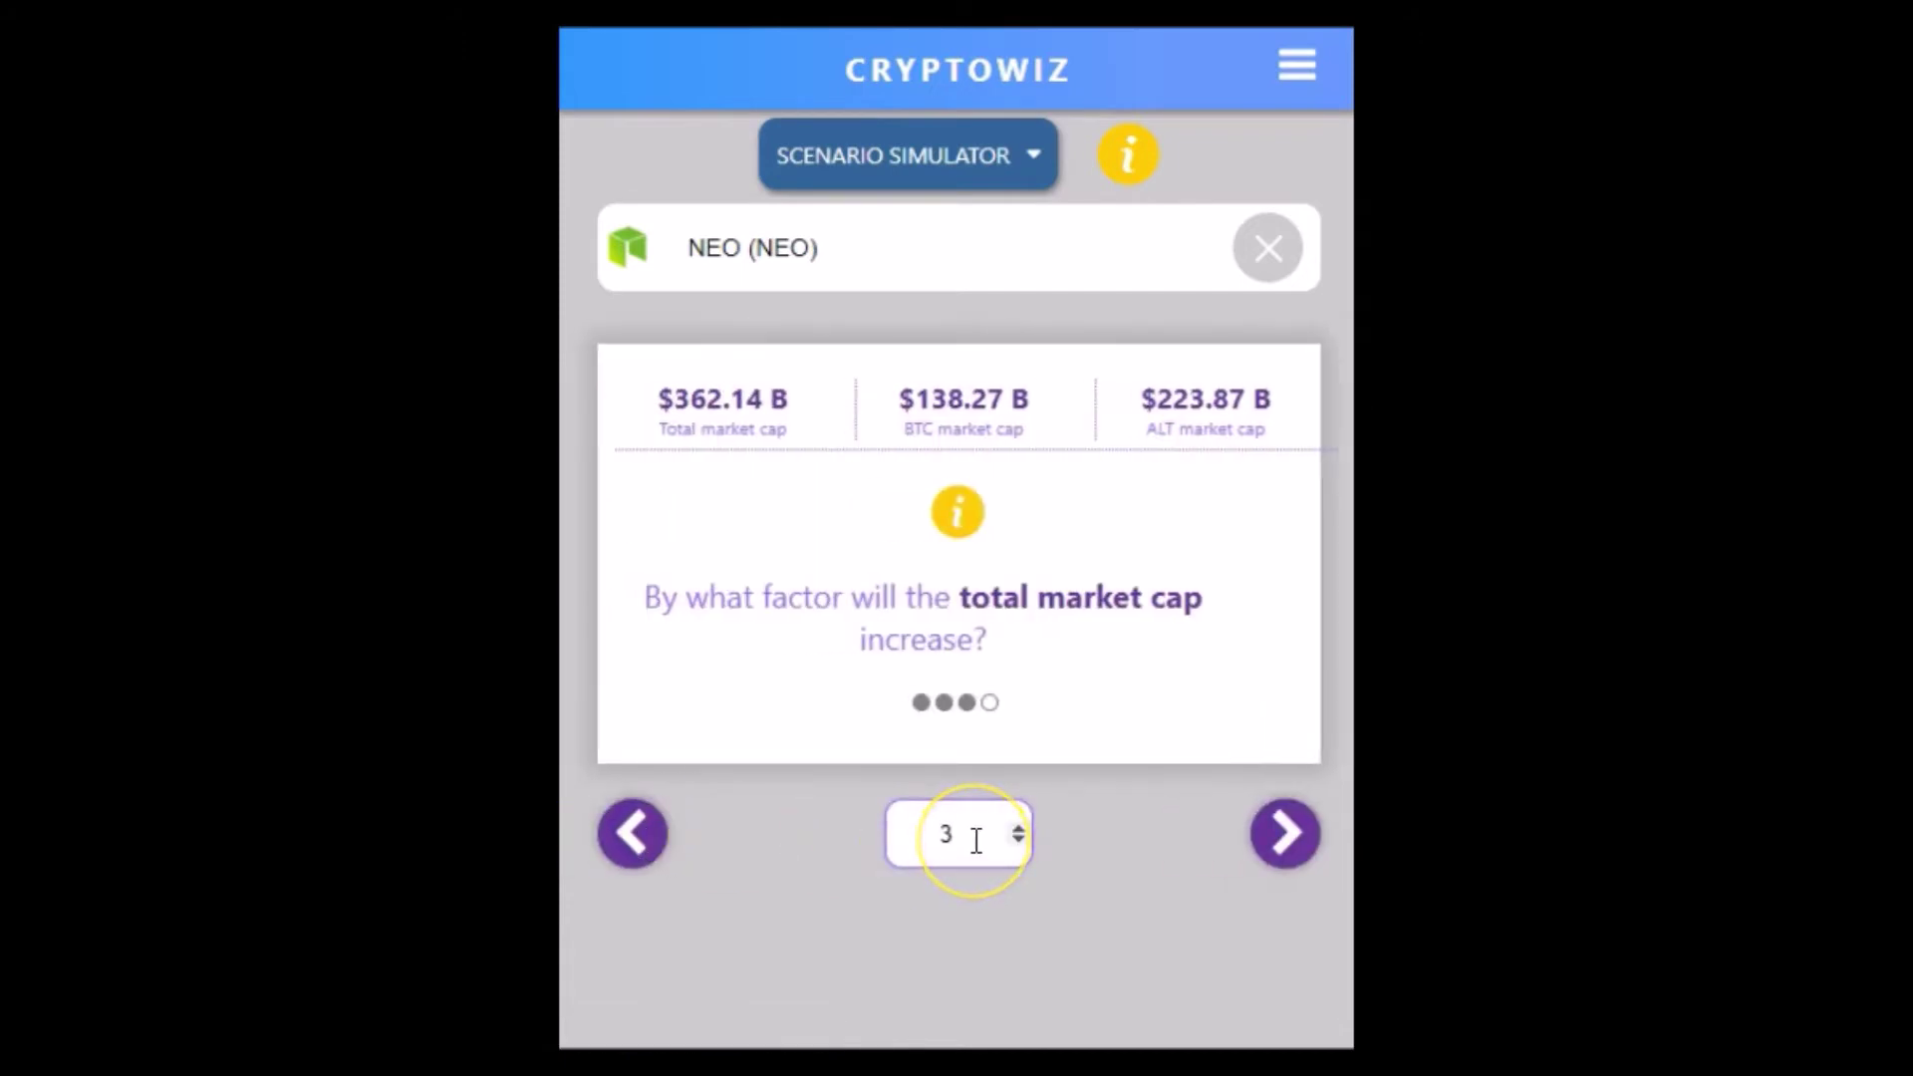
pyautogui.press('BackSpace')
pyautogui.write('5')
pyautogui.click(1285, 832)
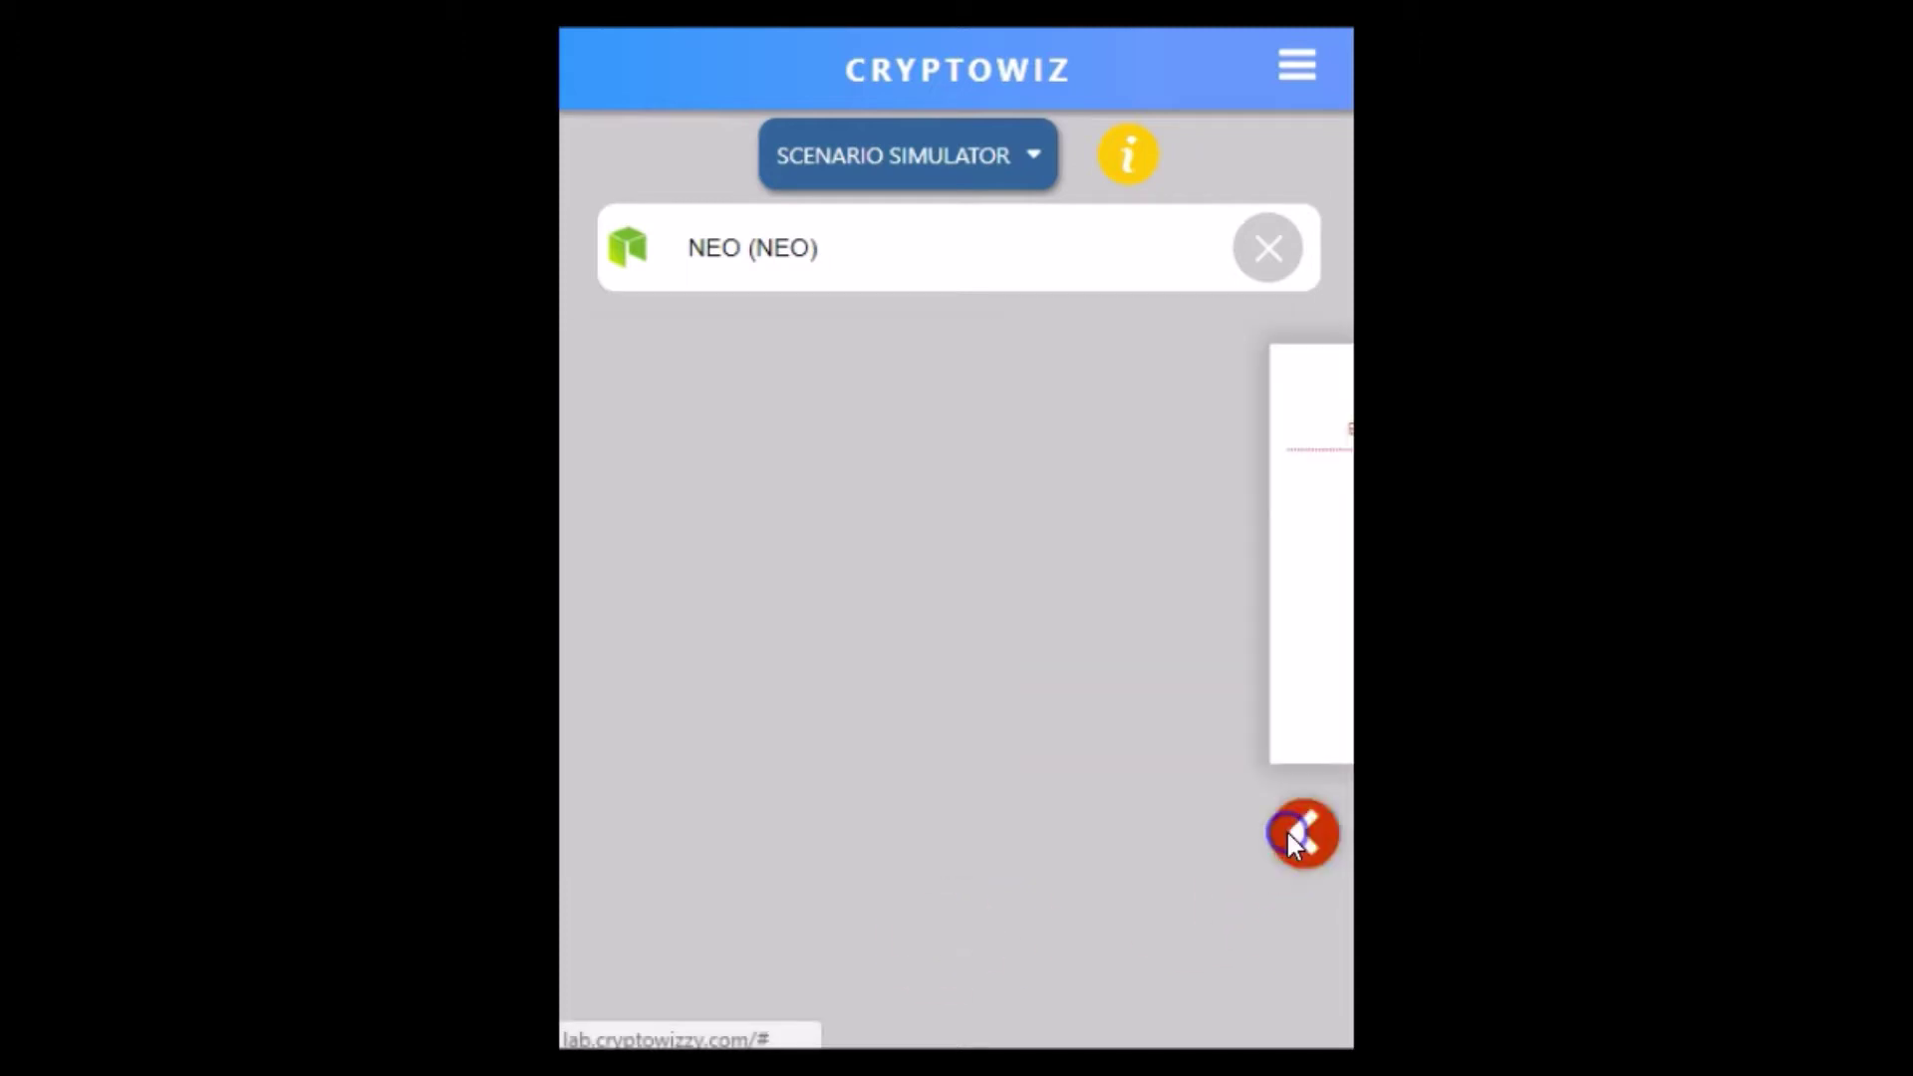
# Set Bitcoin's predicted market share to 30% and proceed to the scenario summary
pyautogui.click(973, 835)
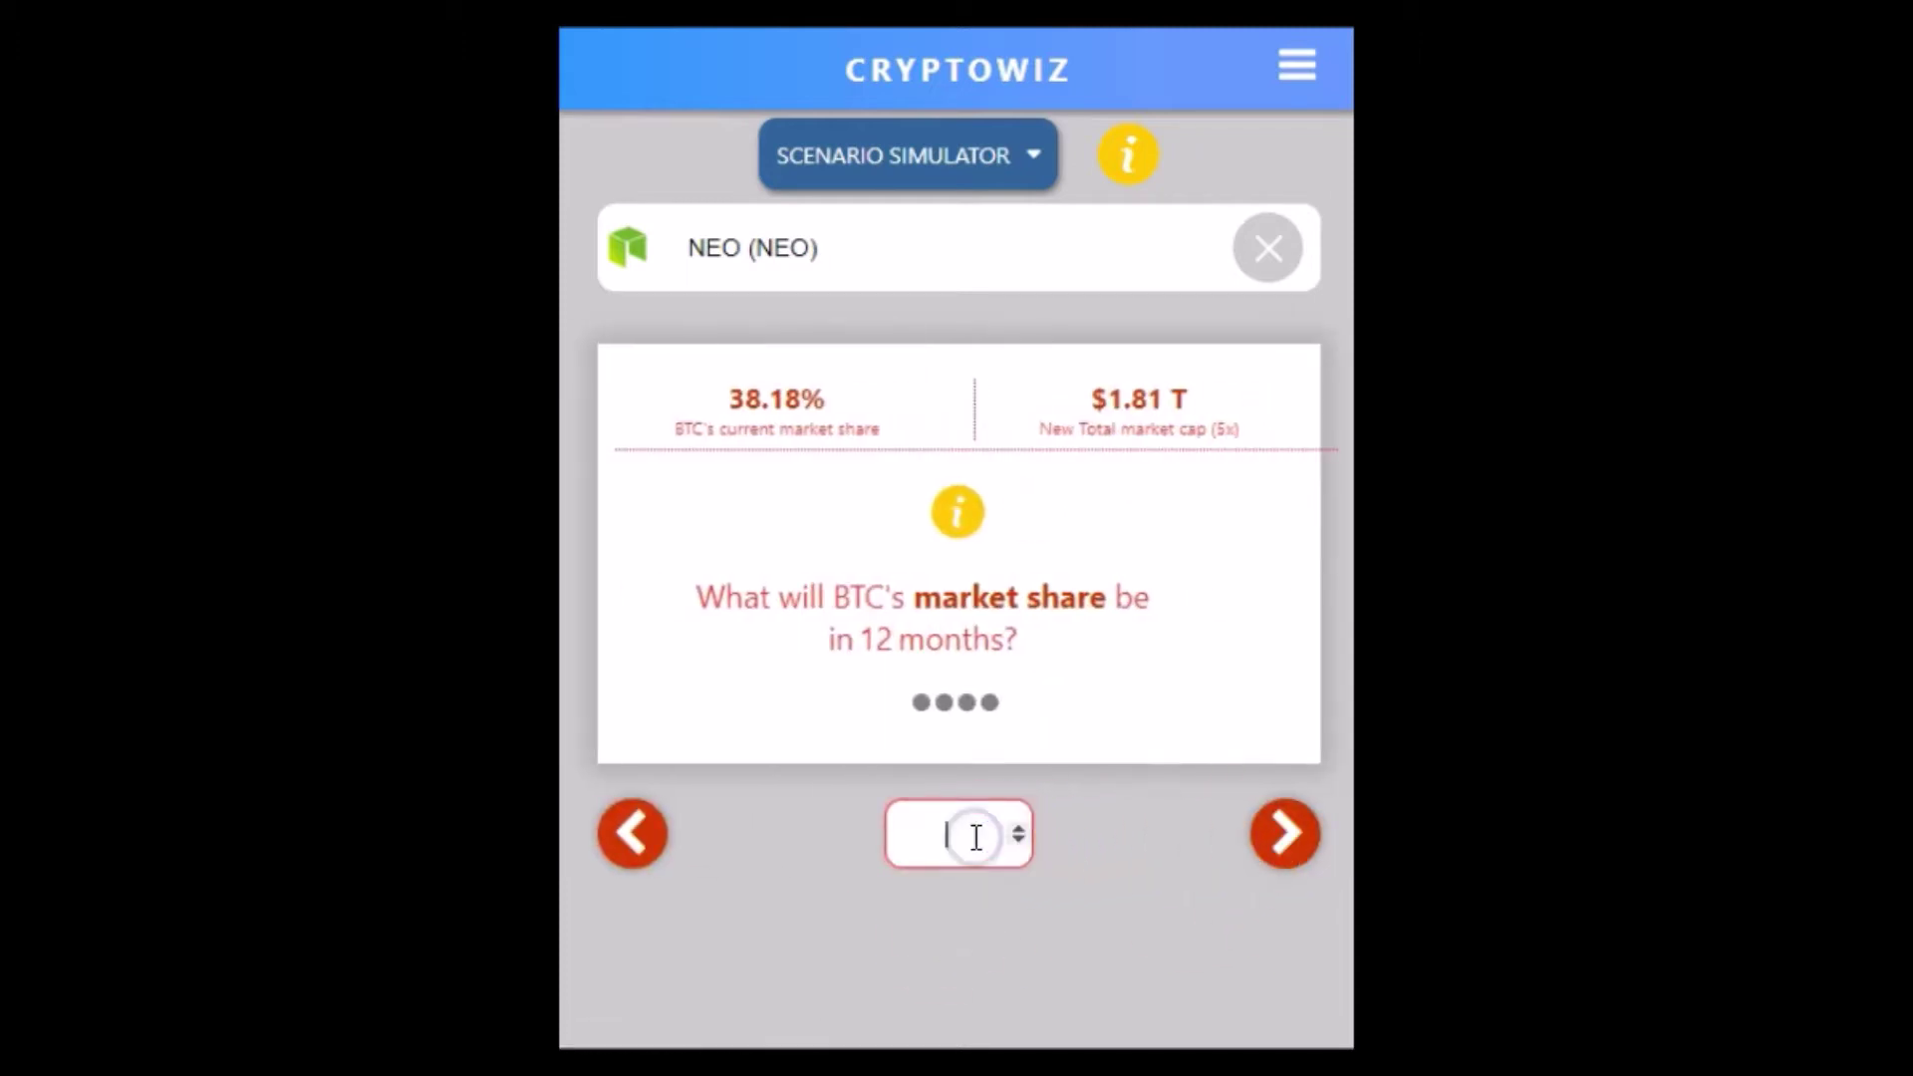
pyautogui.write('30')
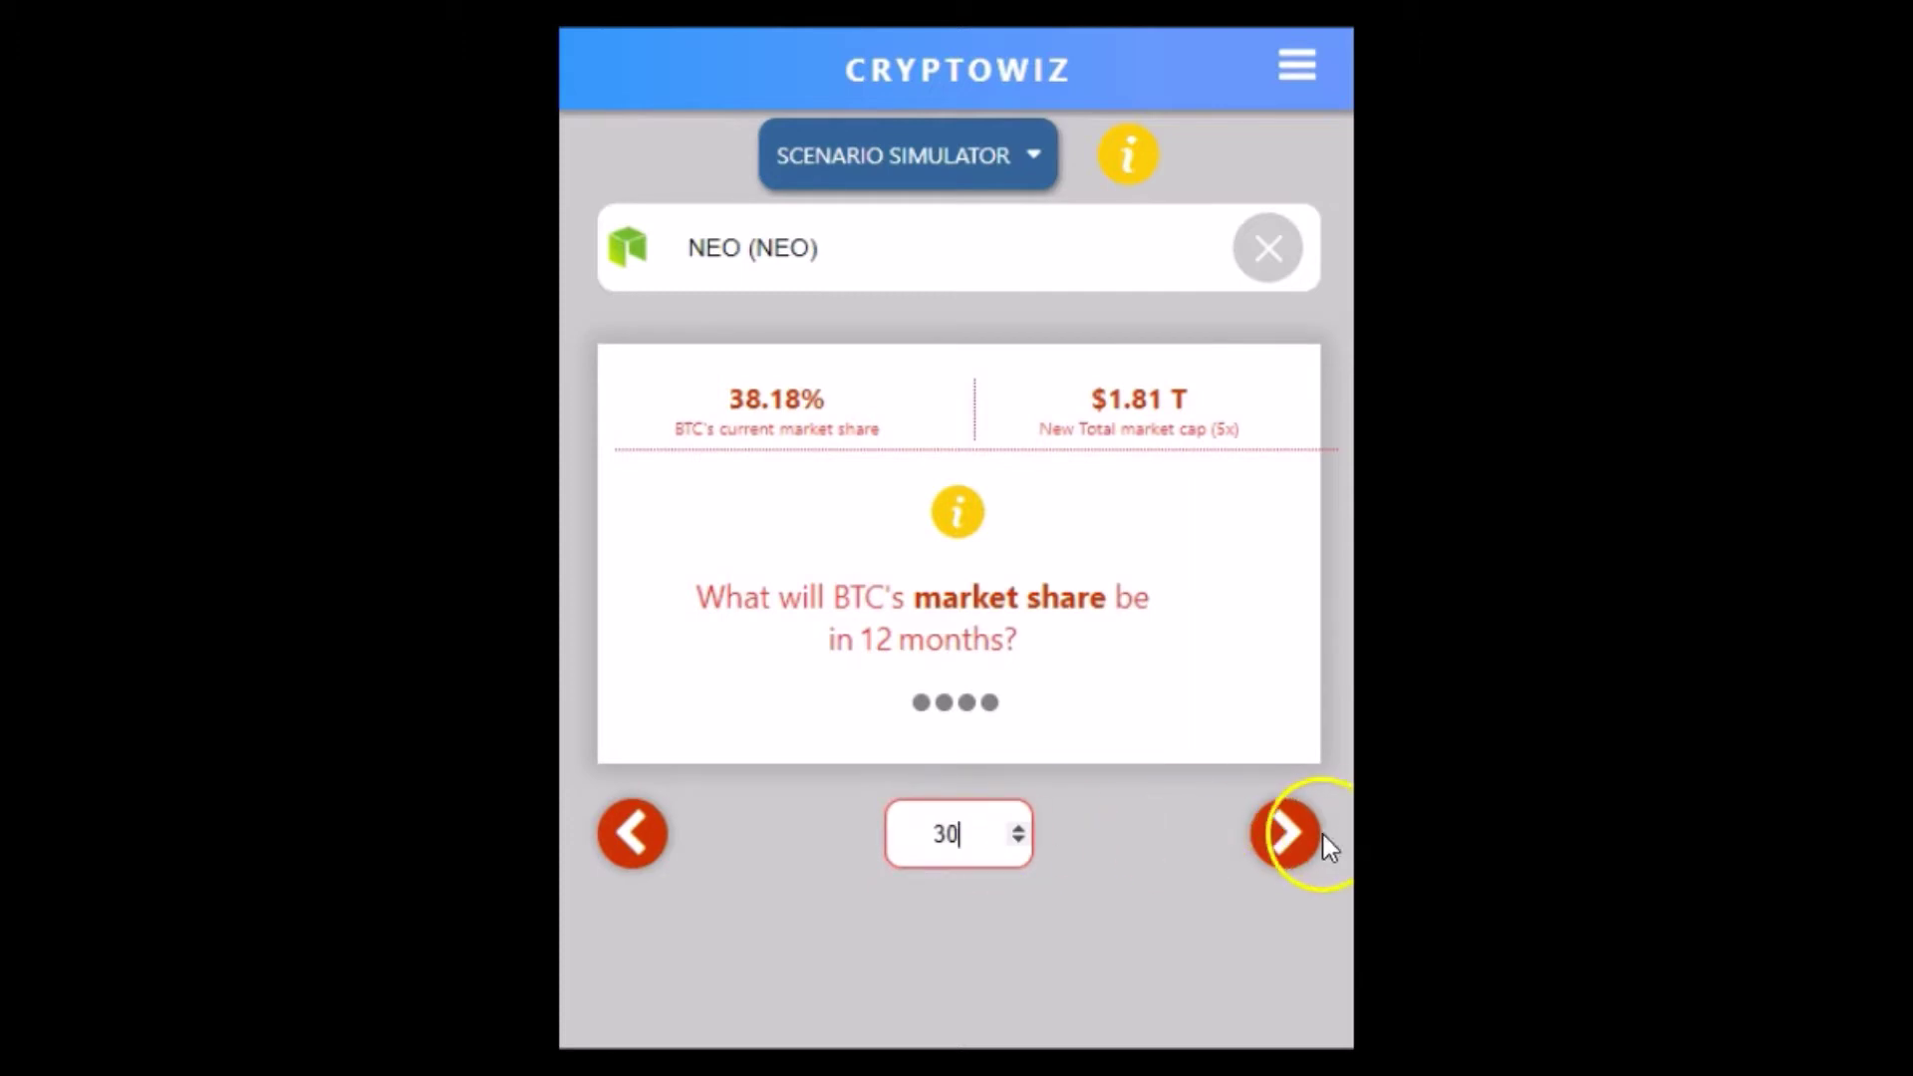
pyautogui.click(1290, 835)
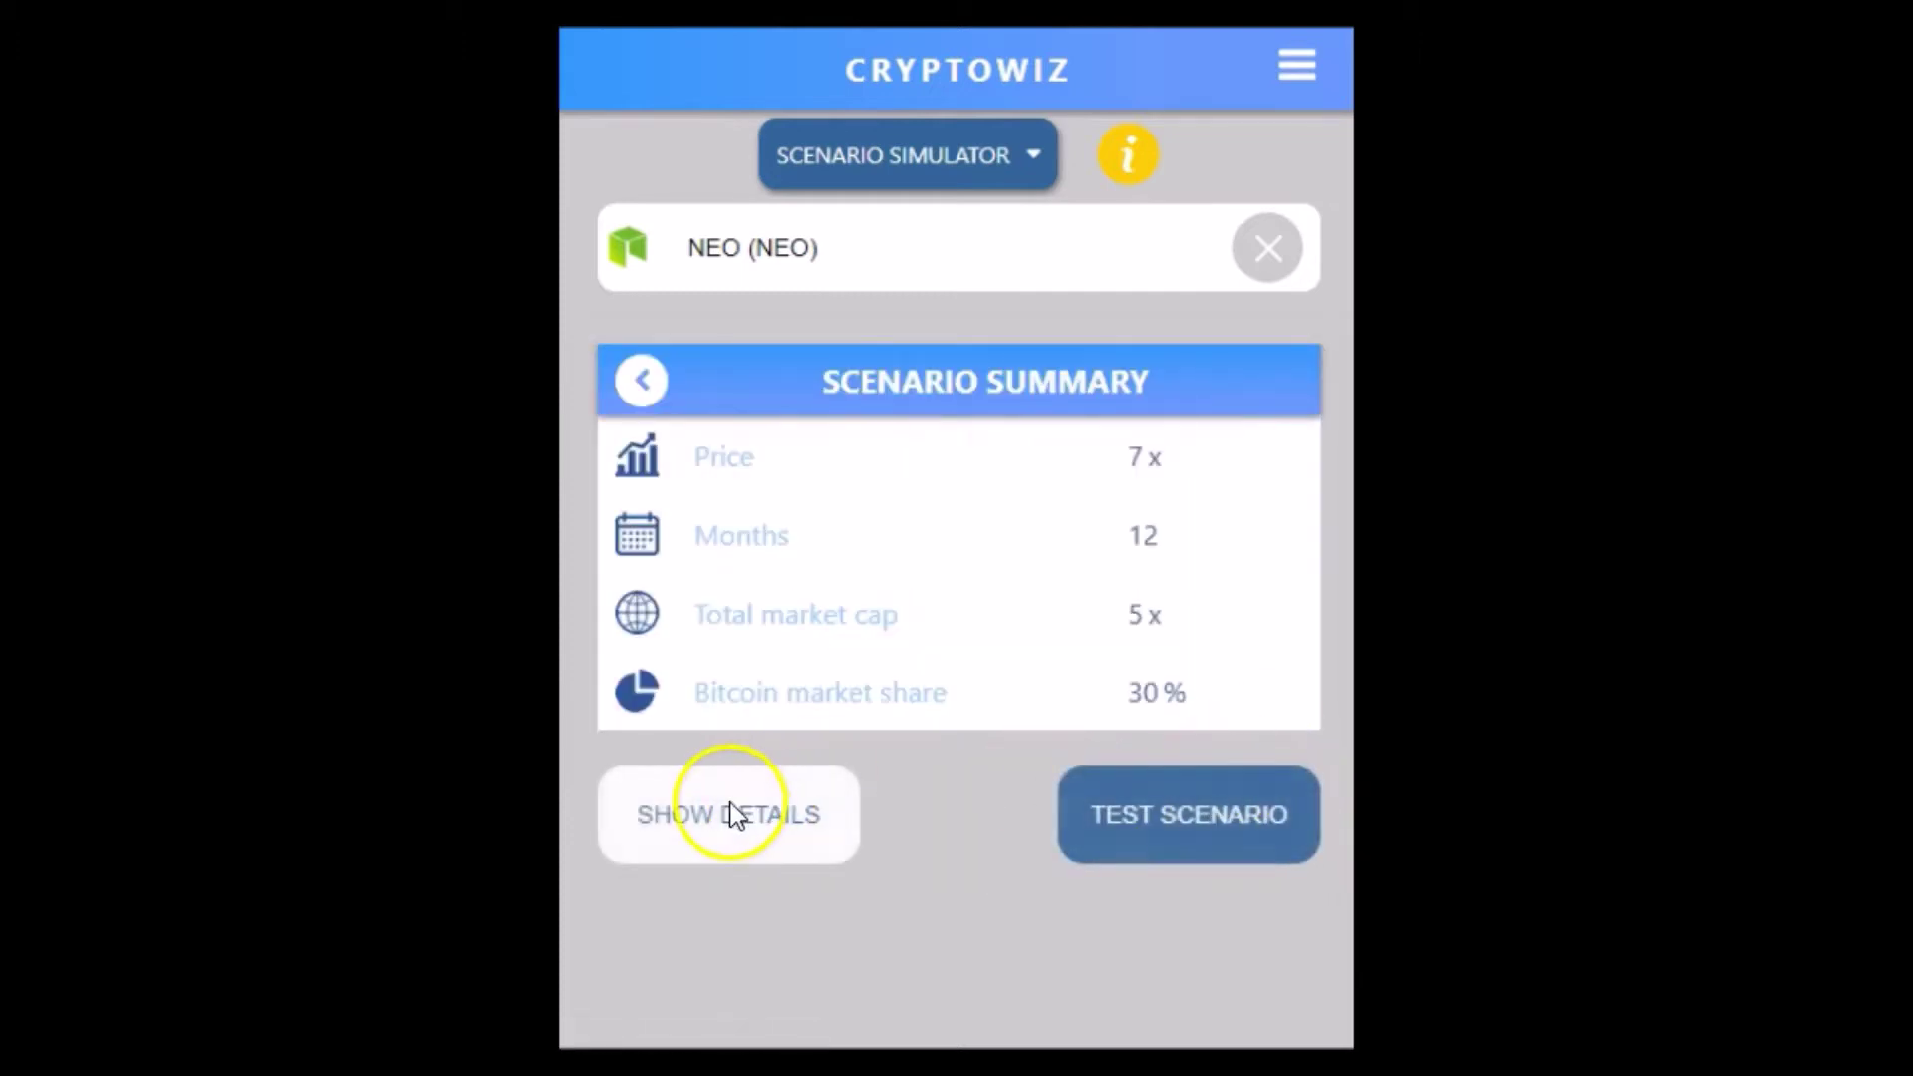
# Show the details of the 5x market cap scenario and compare NEO's and Bitcoin's values today and in 12 months
pyautogui.click(735, 813)
pyautogui.scroll(-5, 1215, 518)
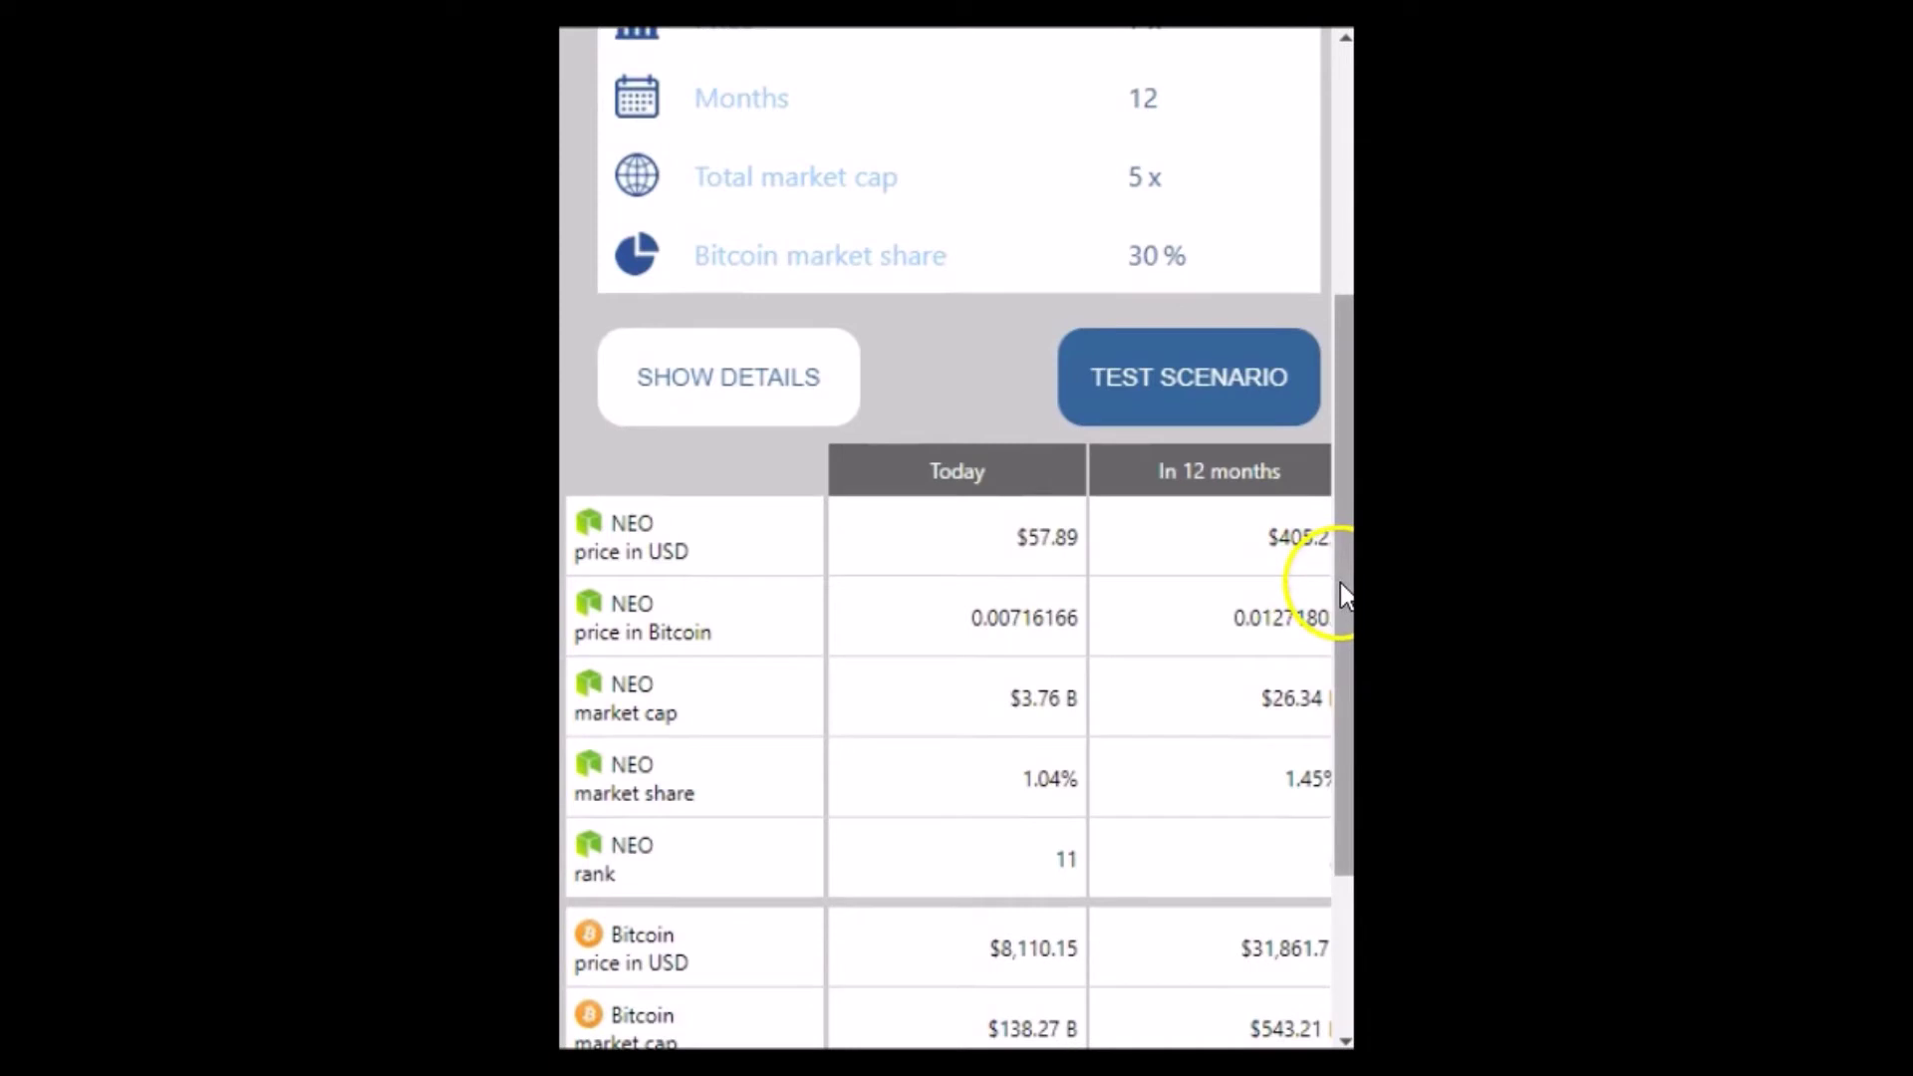
pyautogui.scroll(-3, 1340, 582)
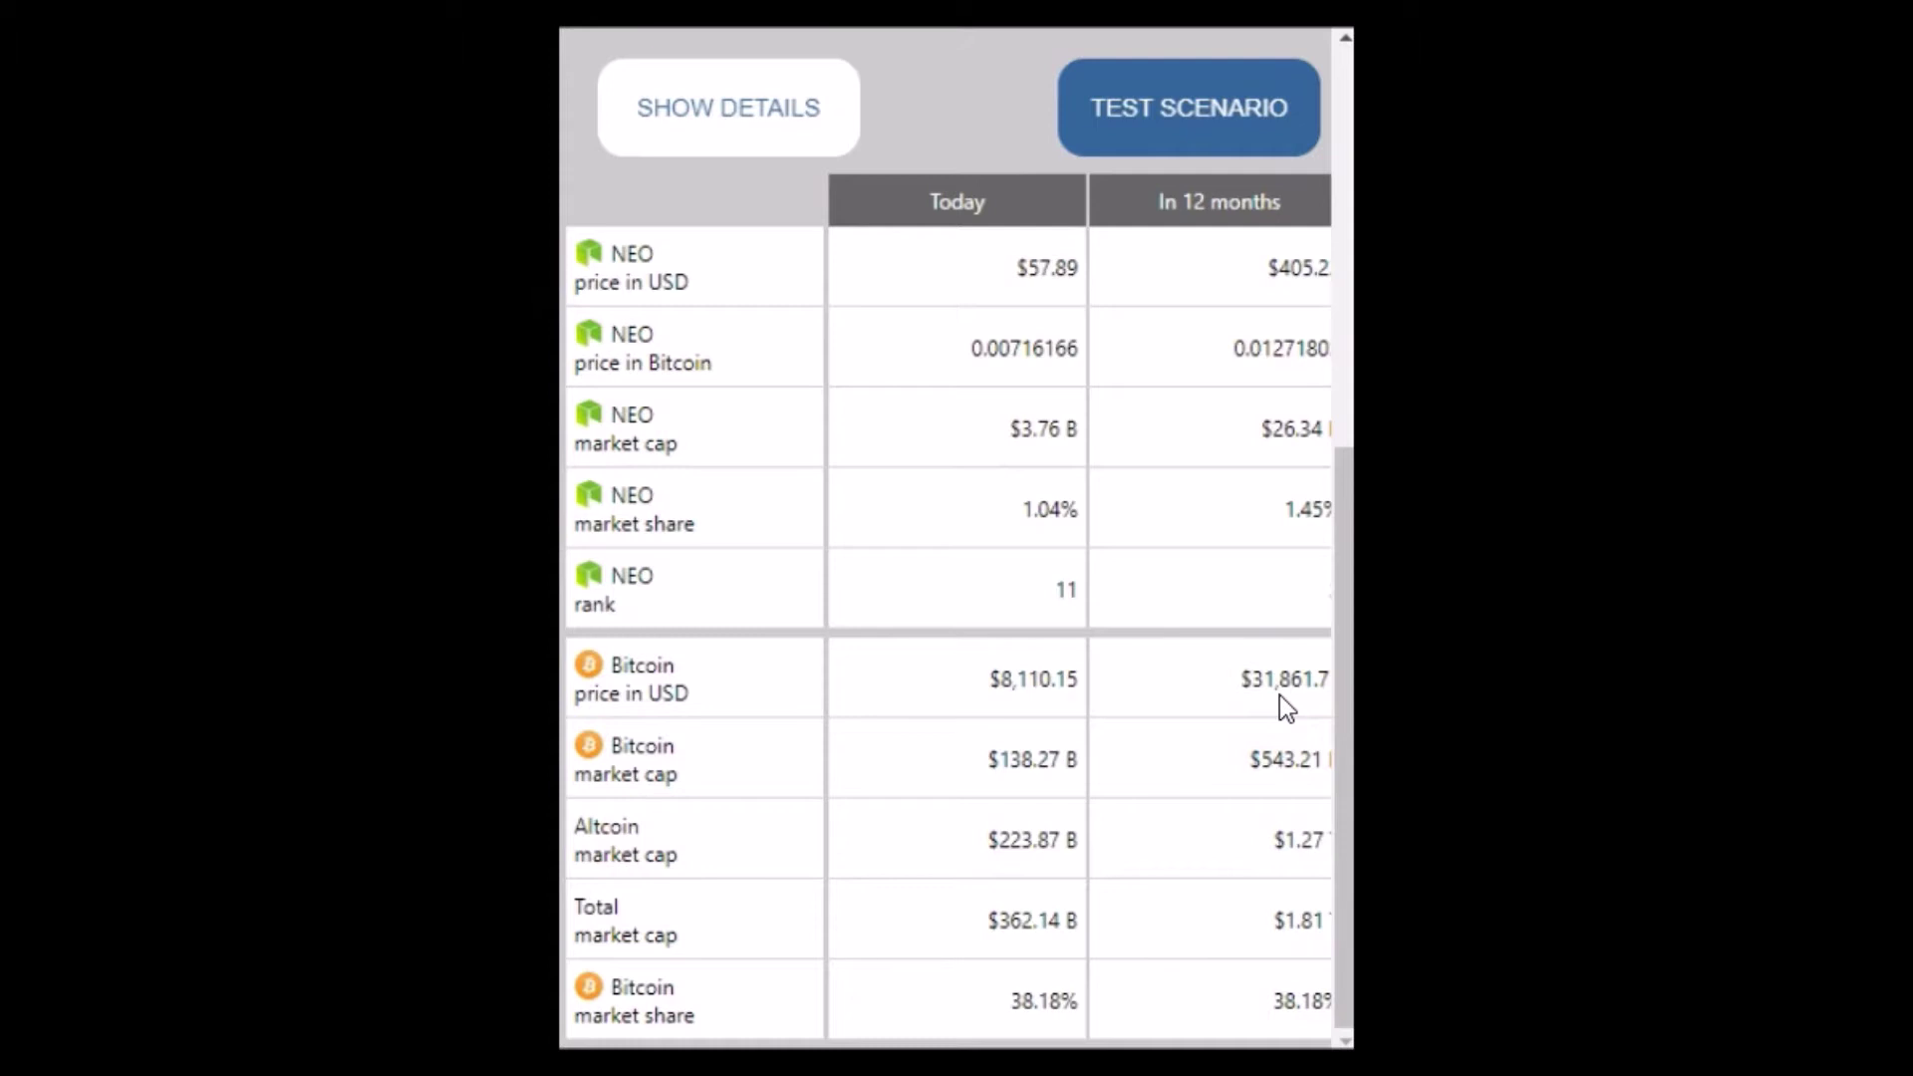
pyautogui.moveTo(1337, 636); pyautogui.dragTo(1336, 283)
pyautogui.scroll(1, 1162, 361)
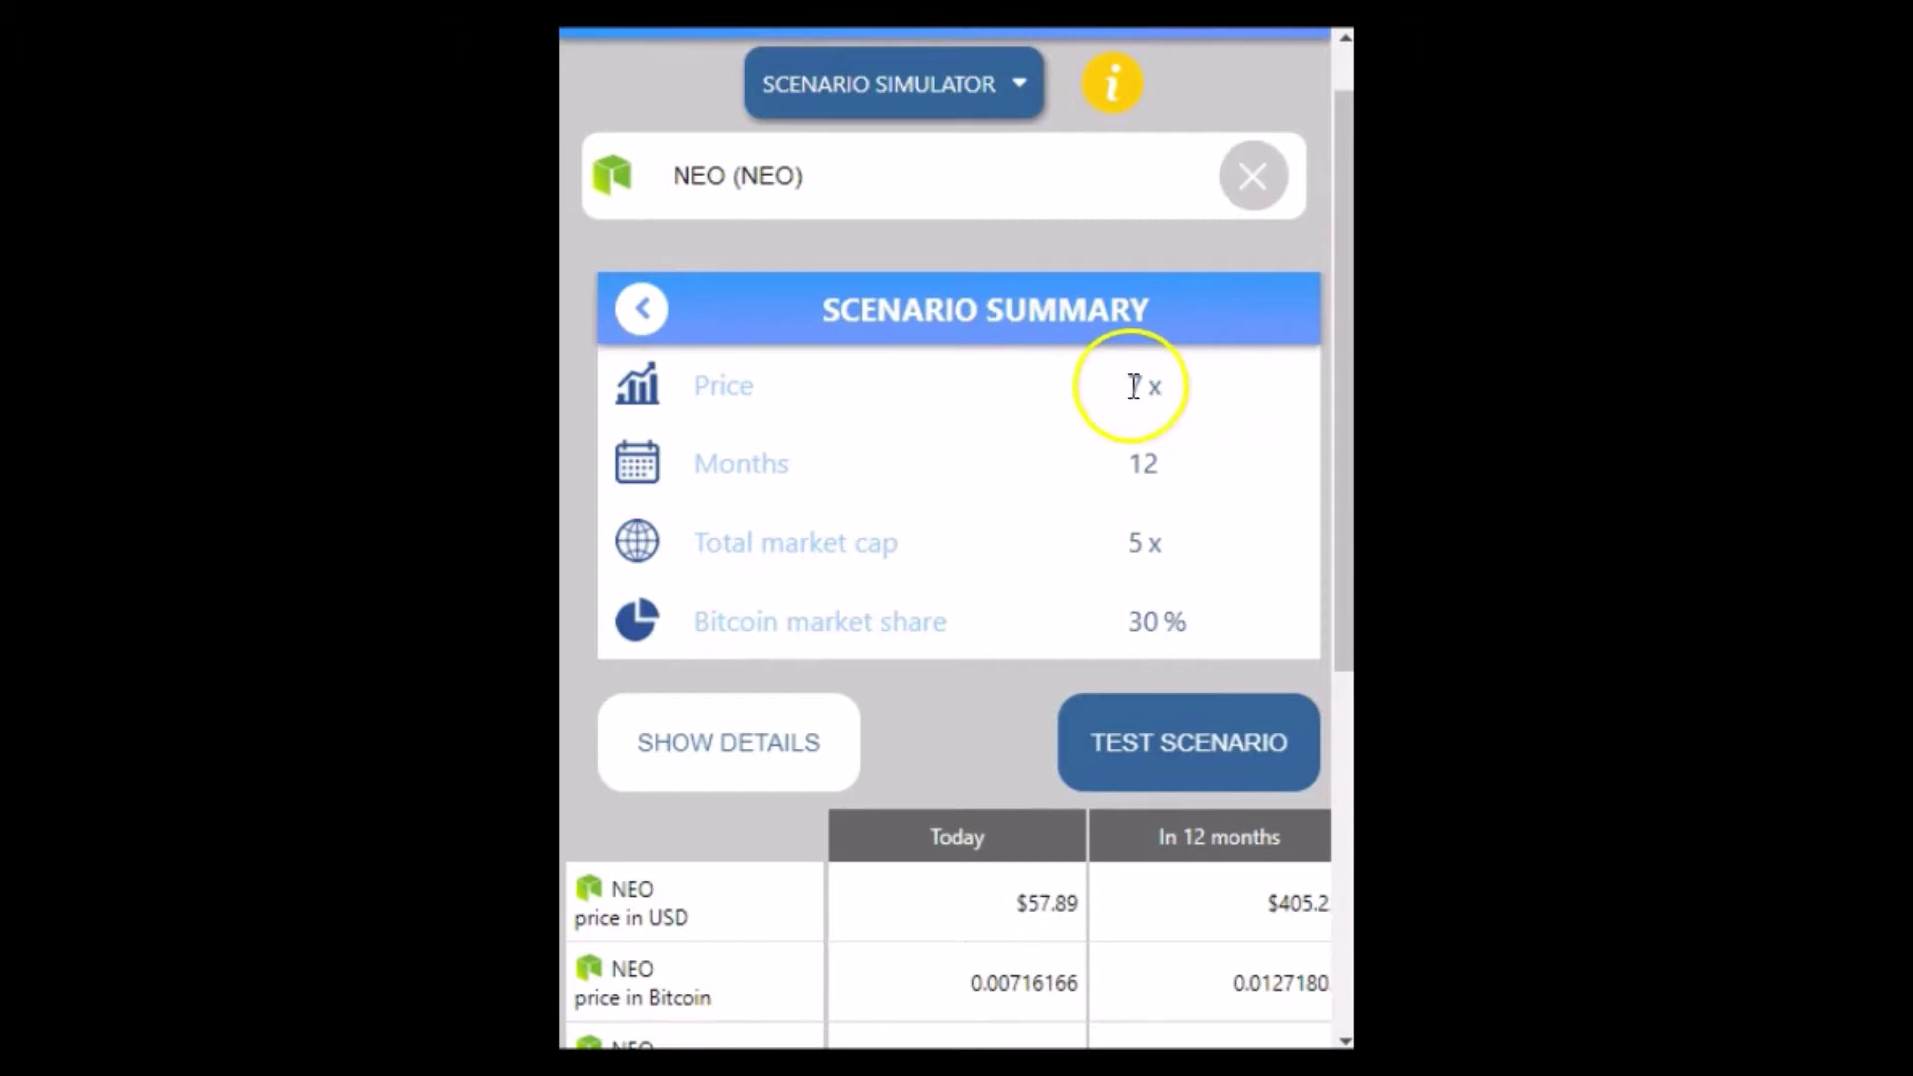
pyautogui.moveTo(1341, 474); pyautogui.dragTo(1345, 855)
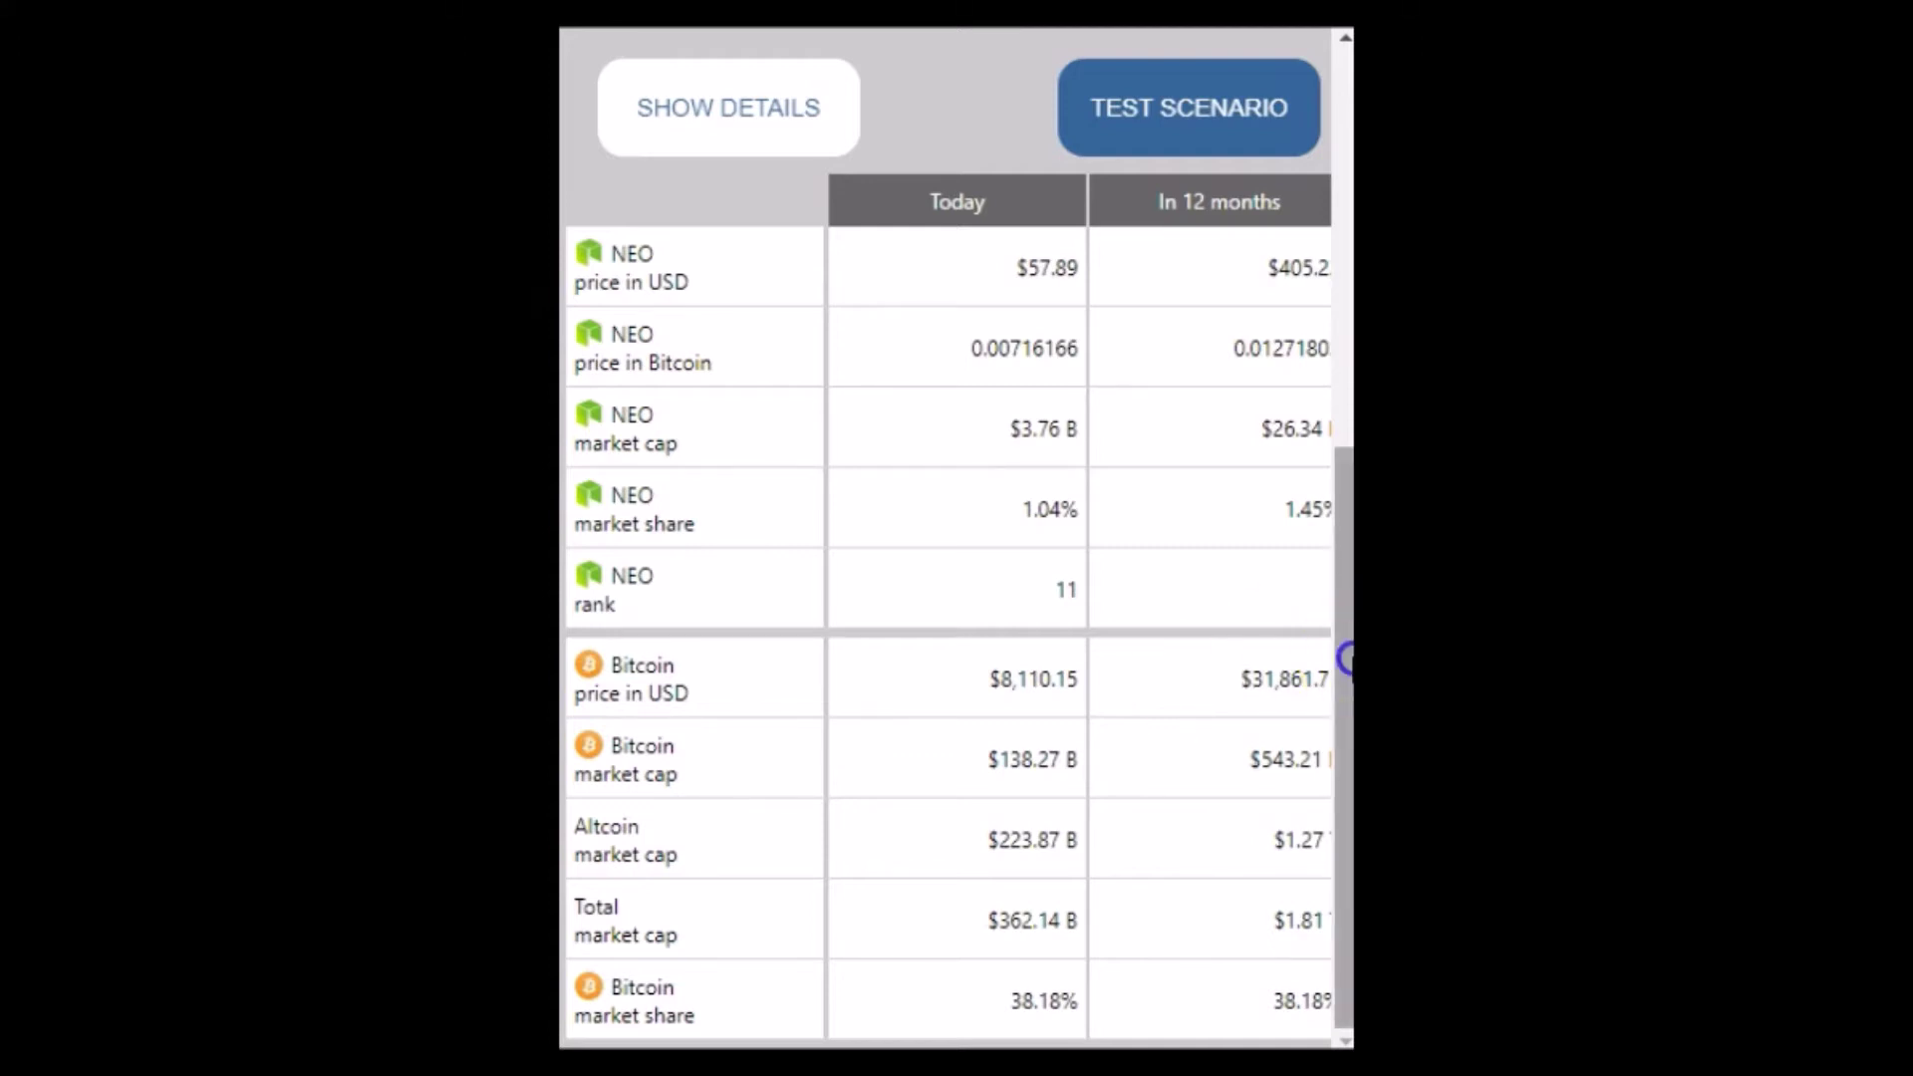
pyautogui.scroll(7, 1324, 662)
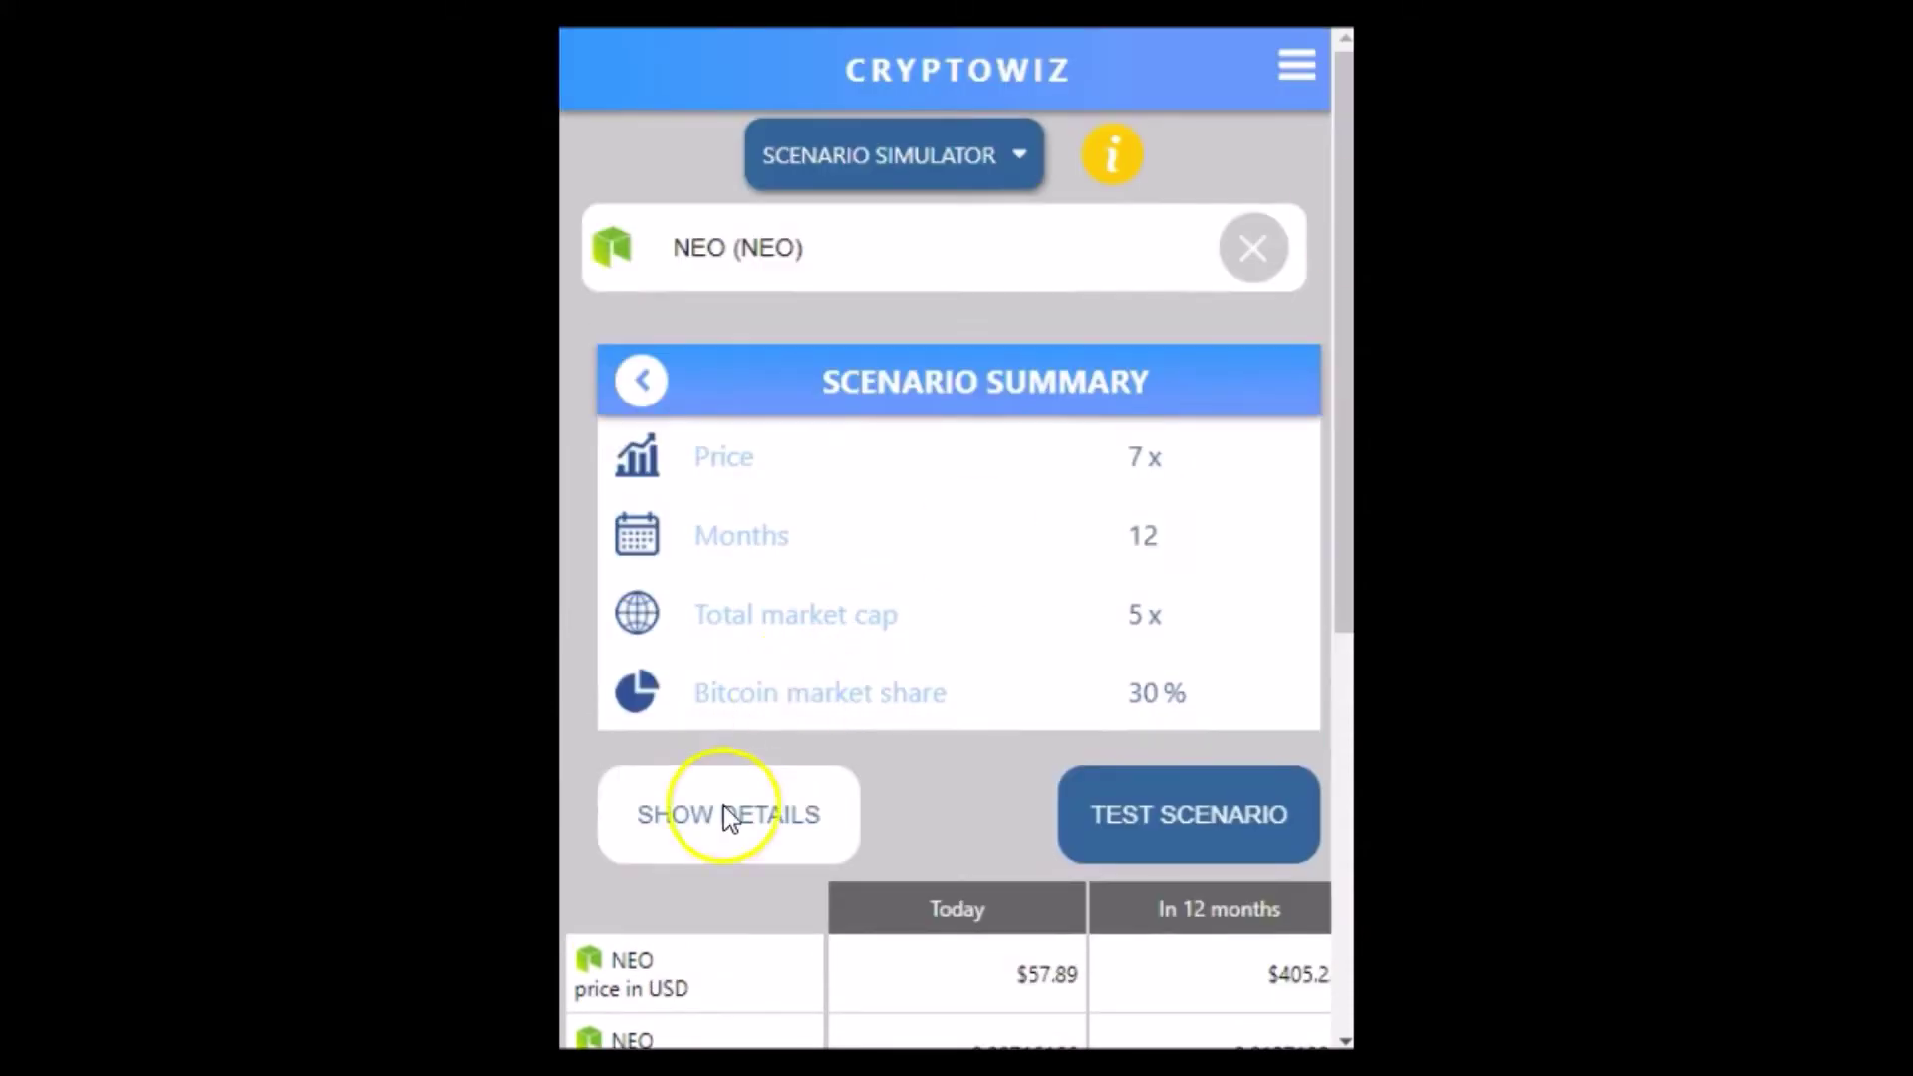
# Test the scenario and read the calculation behind the NEO versus BTC comparison, closing the explanation when finished
pyautogui.click(1237, 816)
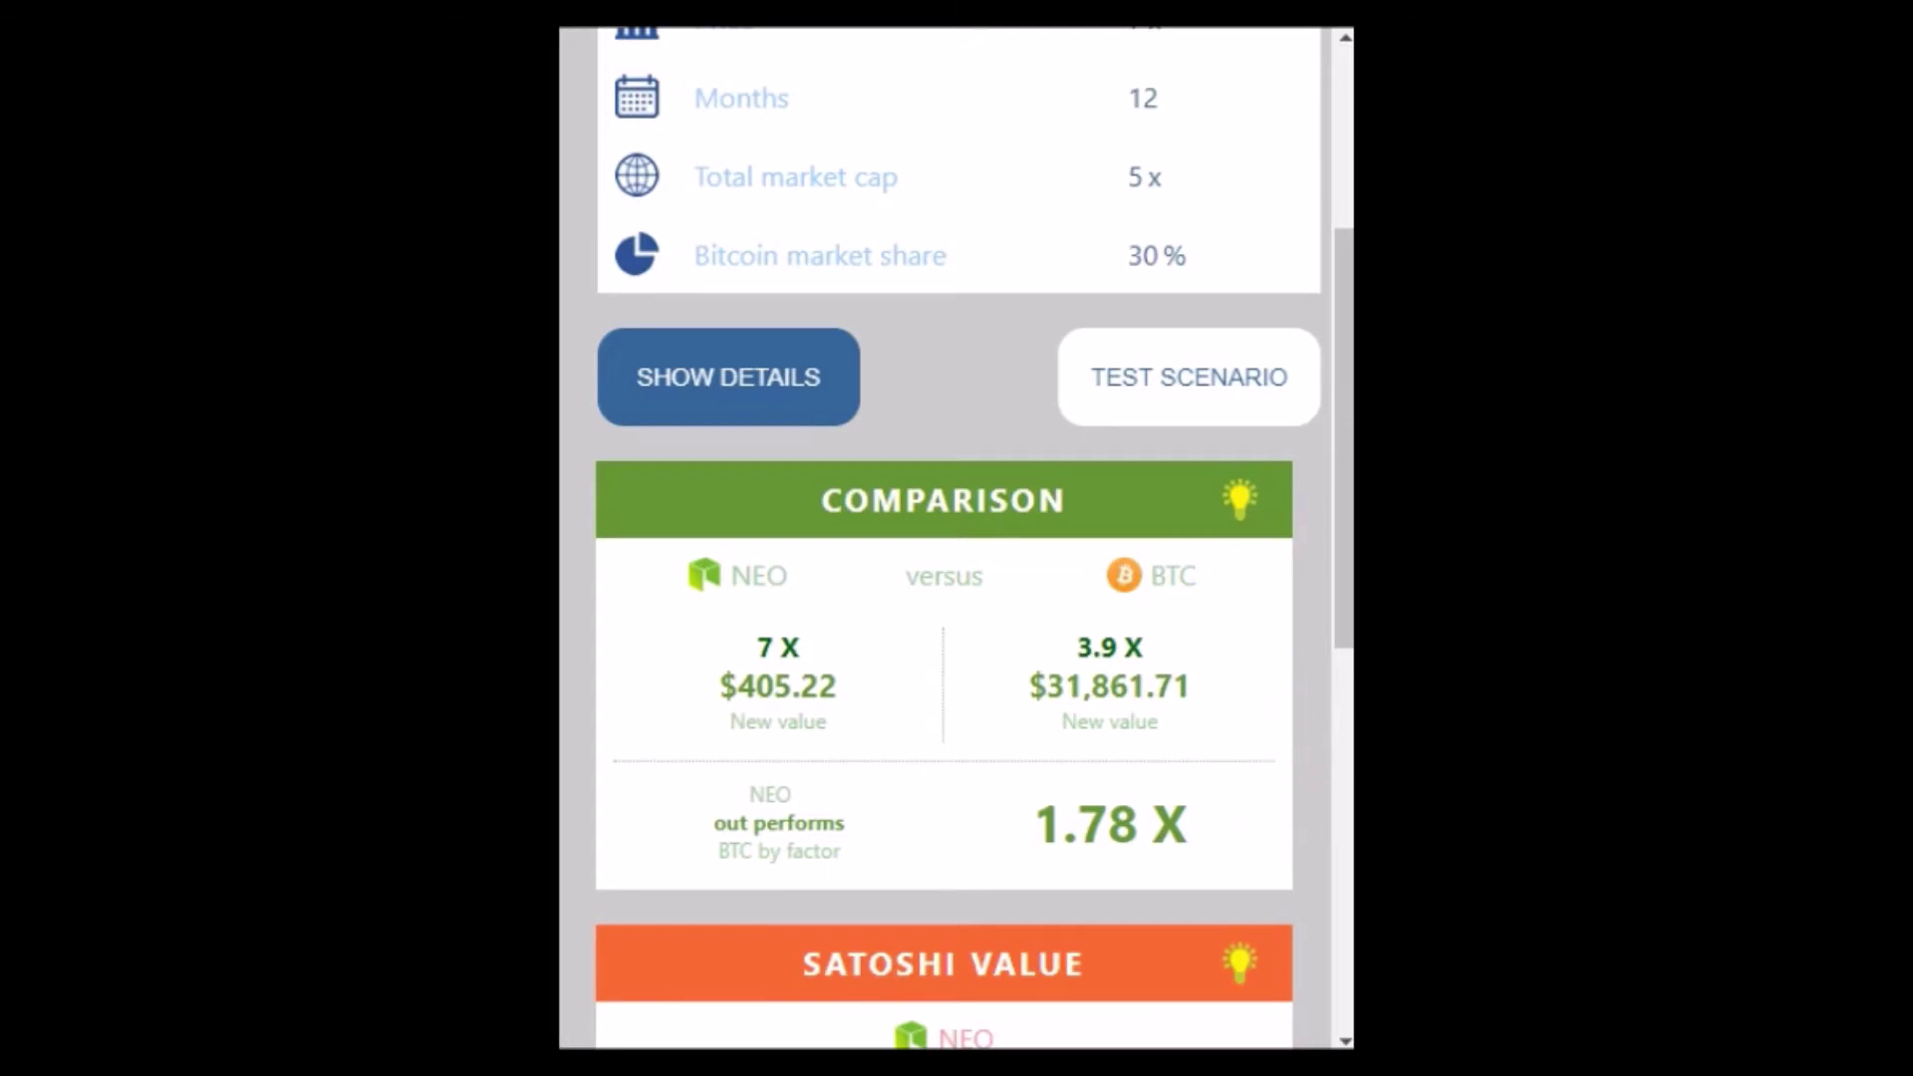
pyautogui.moveTo(1332, 588); pyautogui.dragTo(1345, 715)
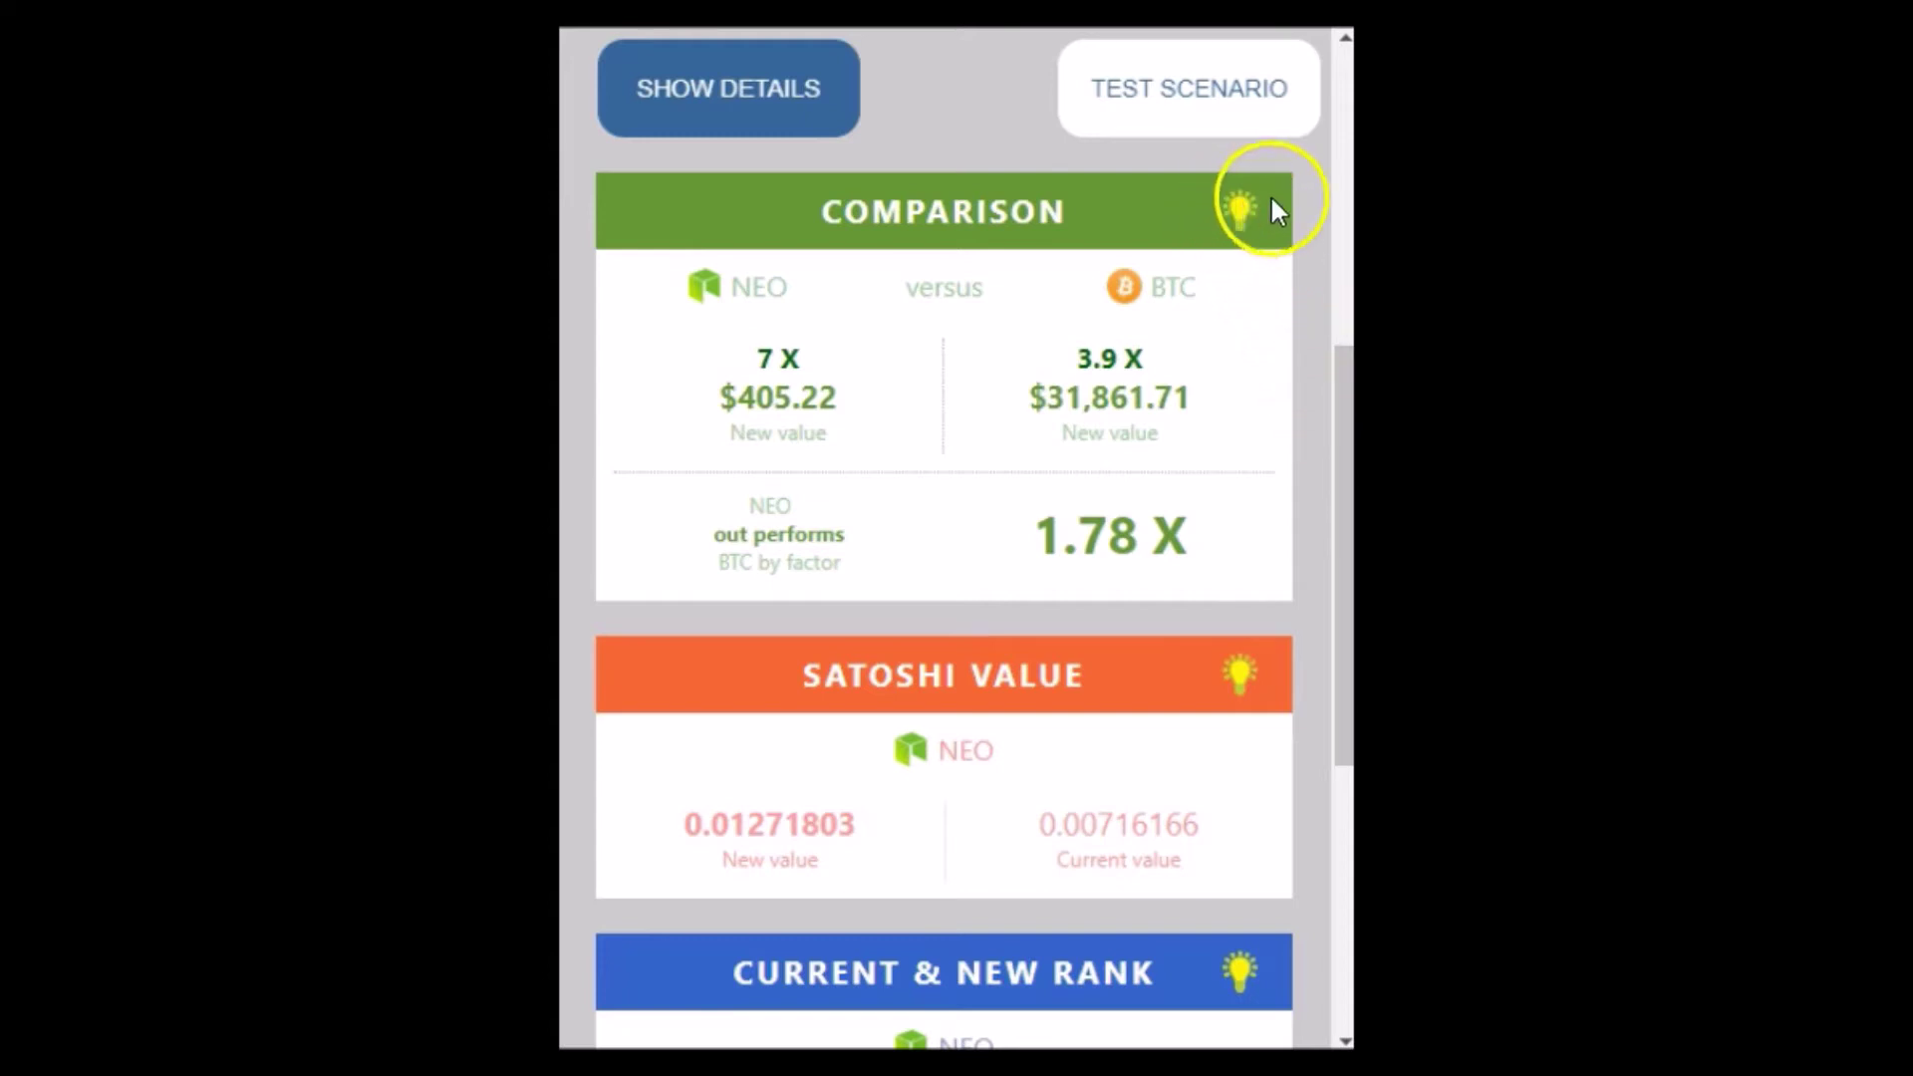
pyautogui.click(1235, 203)
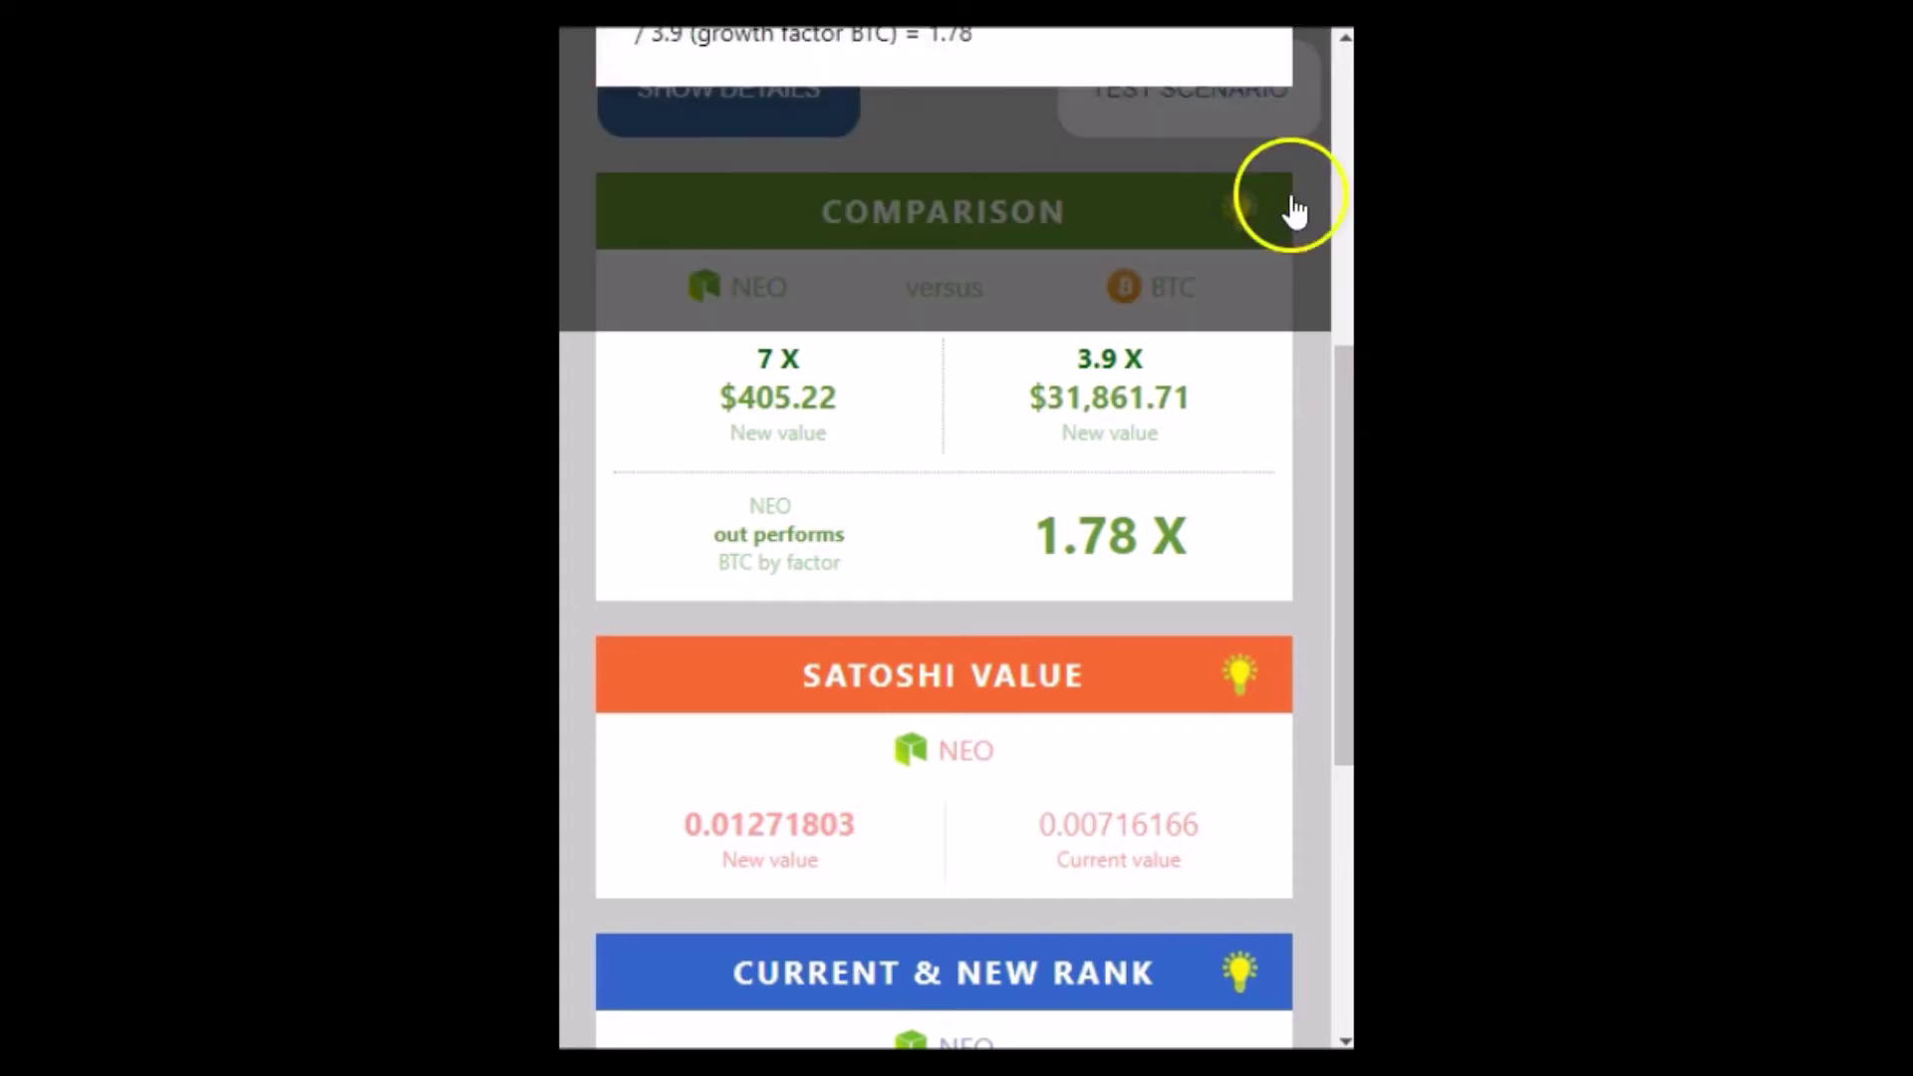
pyautogui.moveTo(1337, 559); pyautogui.dragTo(1319, 349)
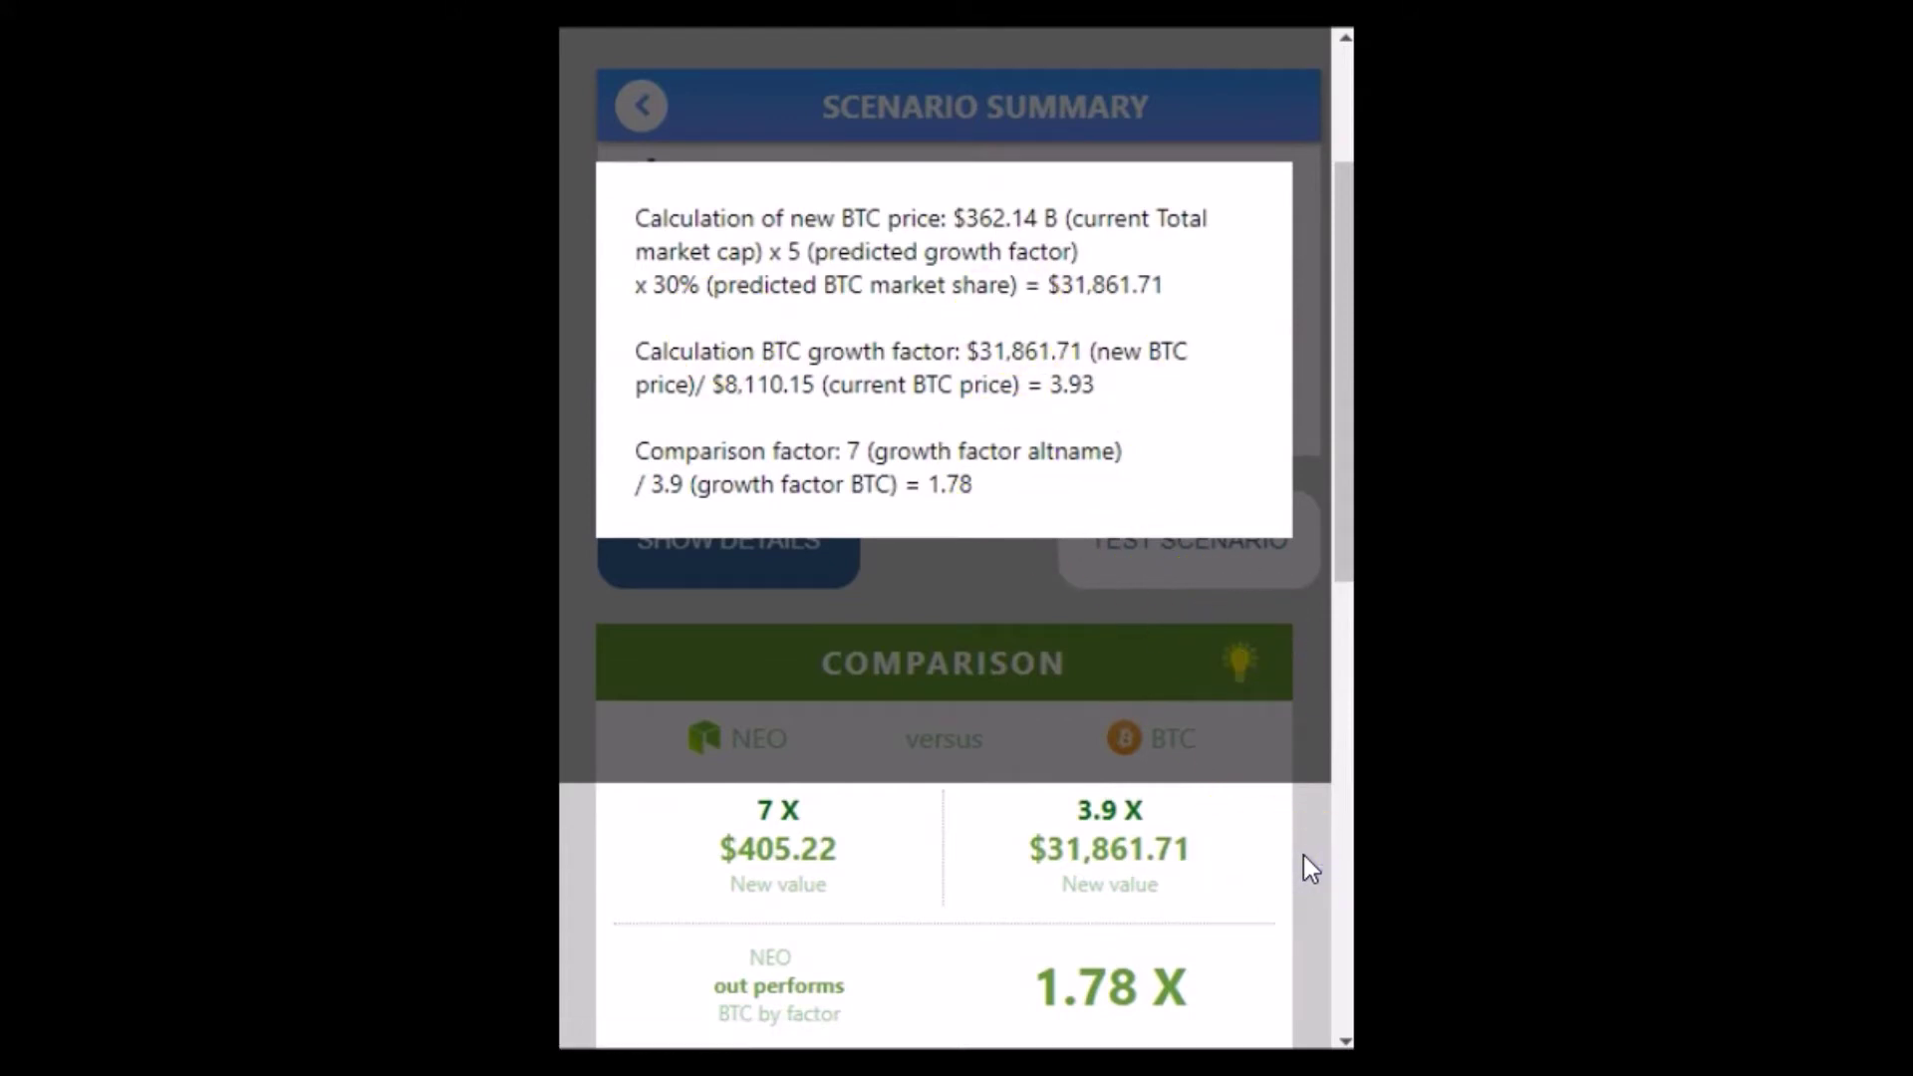
pyautogui.click(1236, 893)
pyautogui.click(1172, 62)
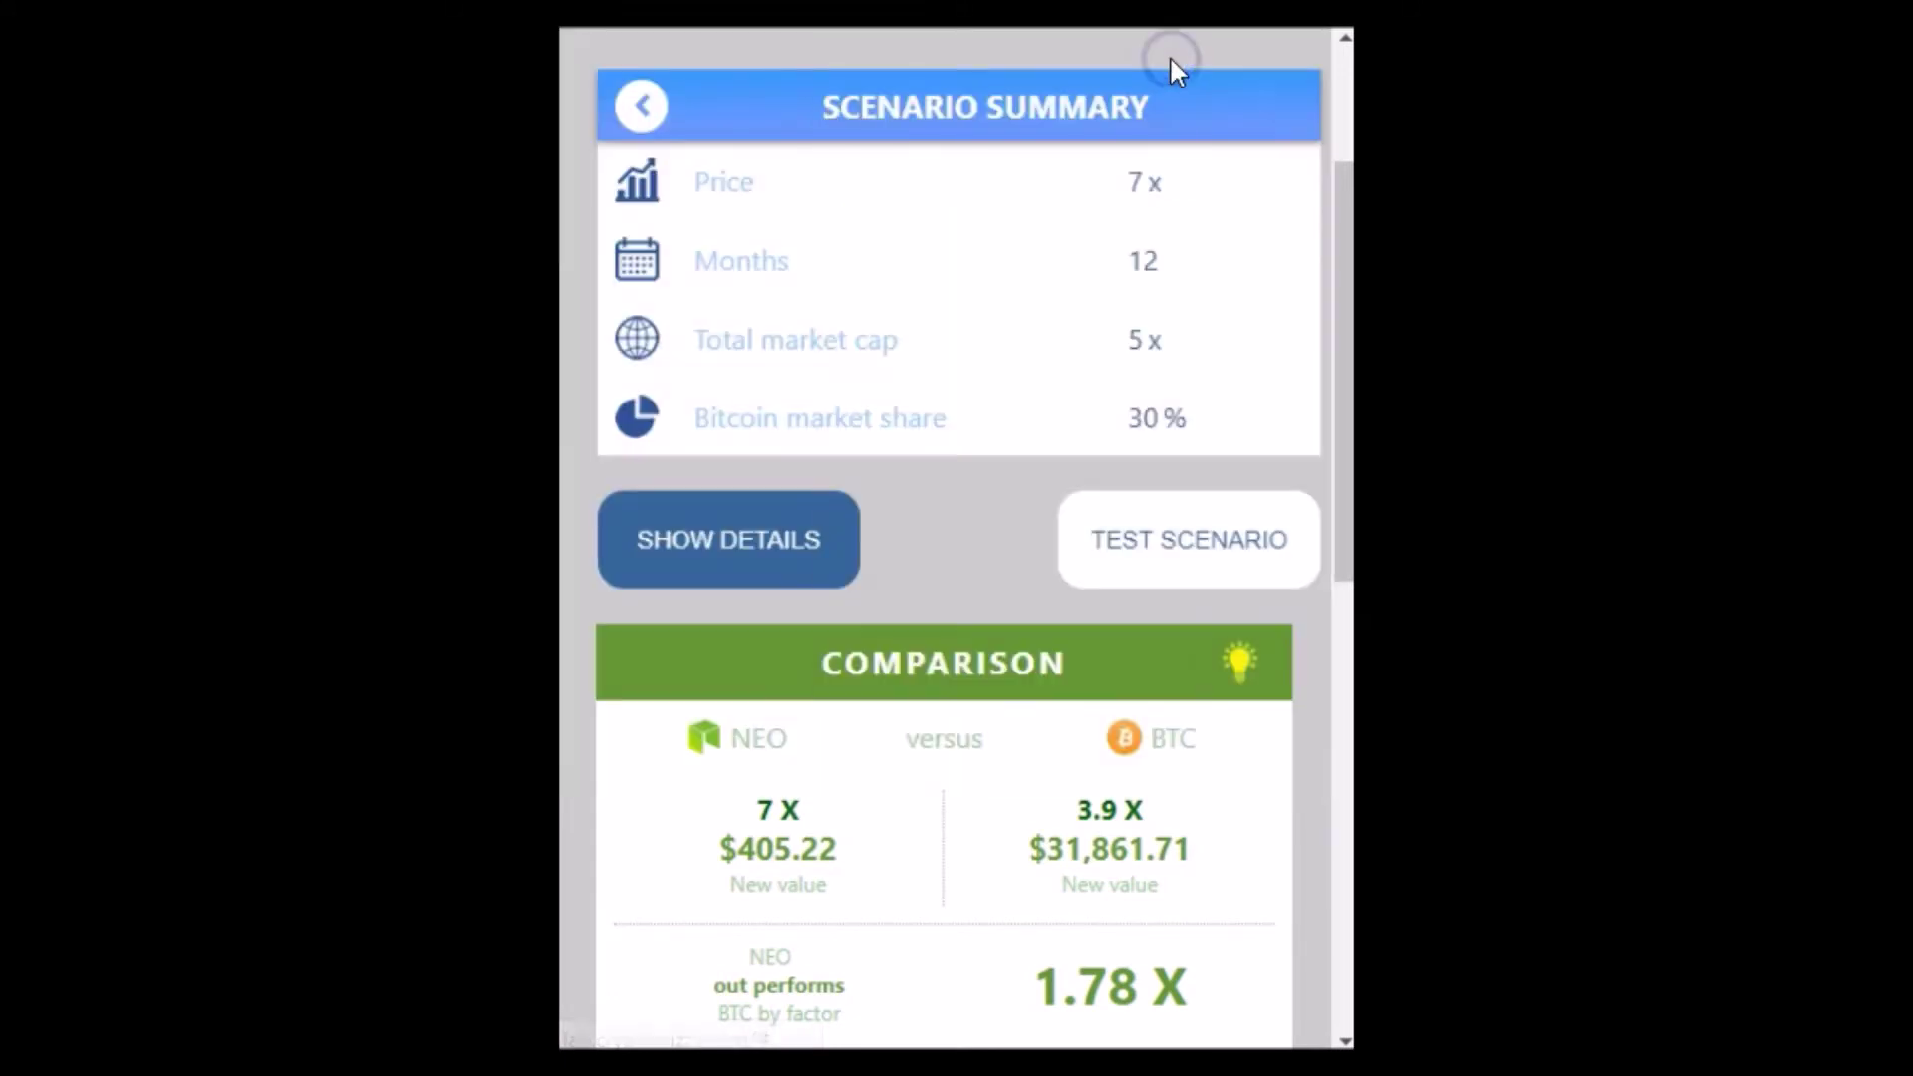
# Review NEO's satoshi value, its current and new rank, and the sanity check for the tested scenario
pyautogui.moveTo(1340, 358); pyautogui.dragTo(1331, 855)
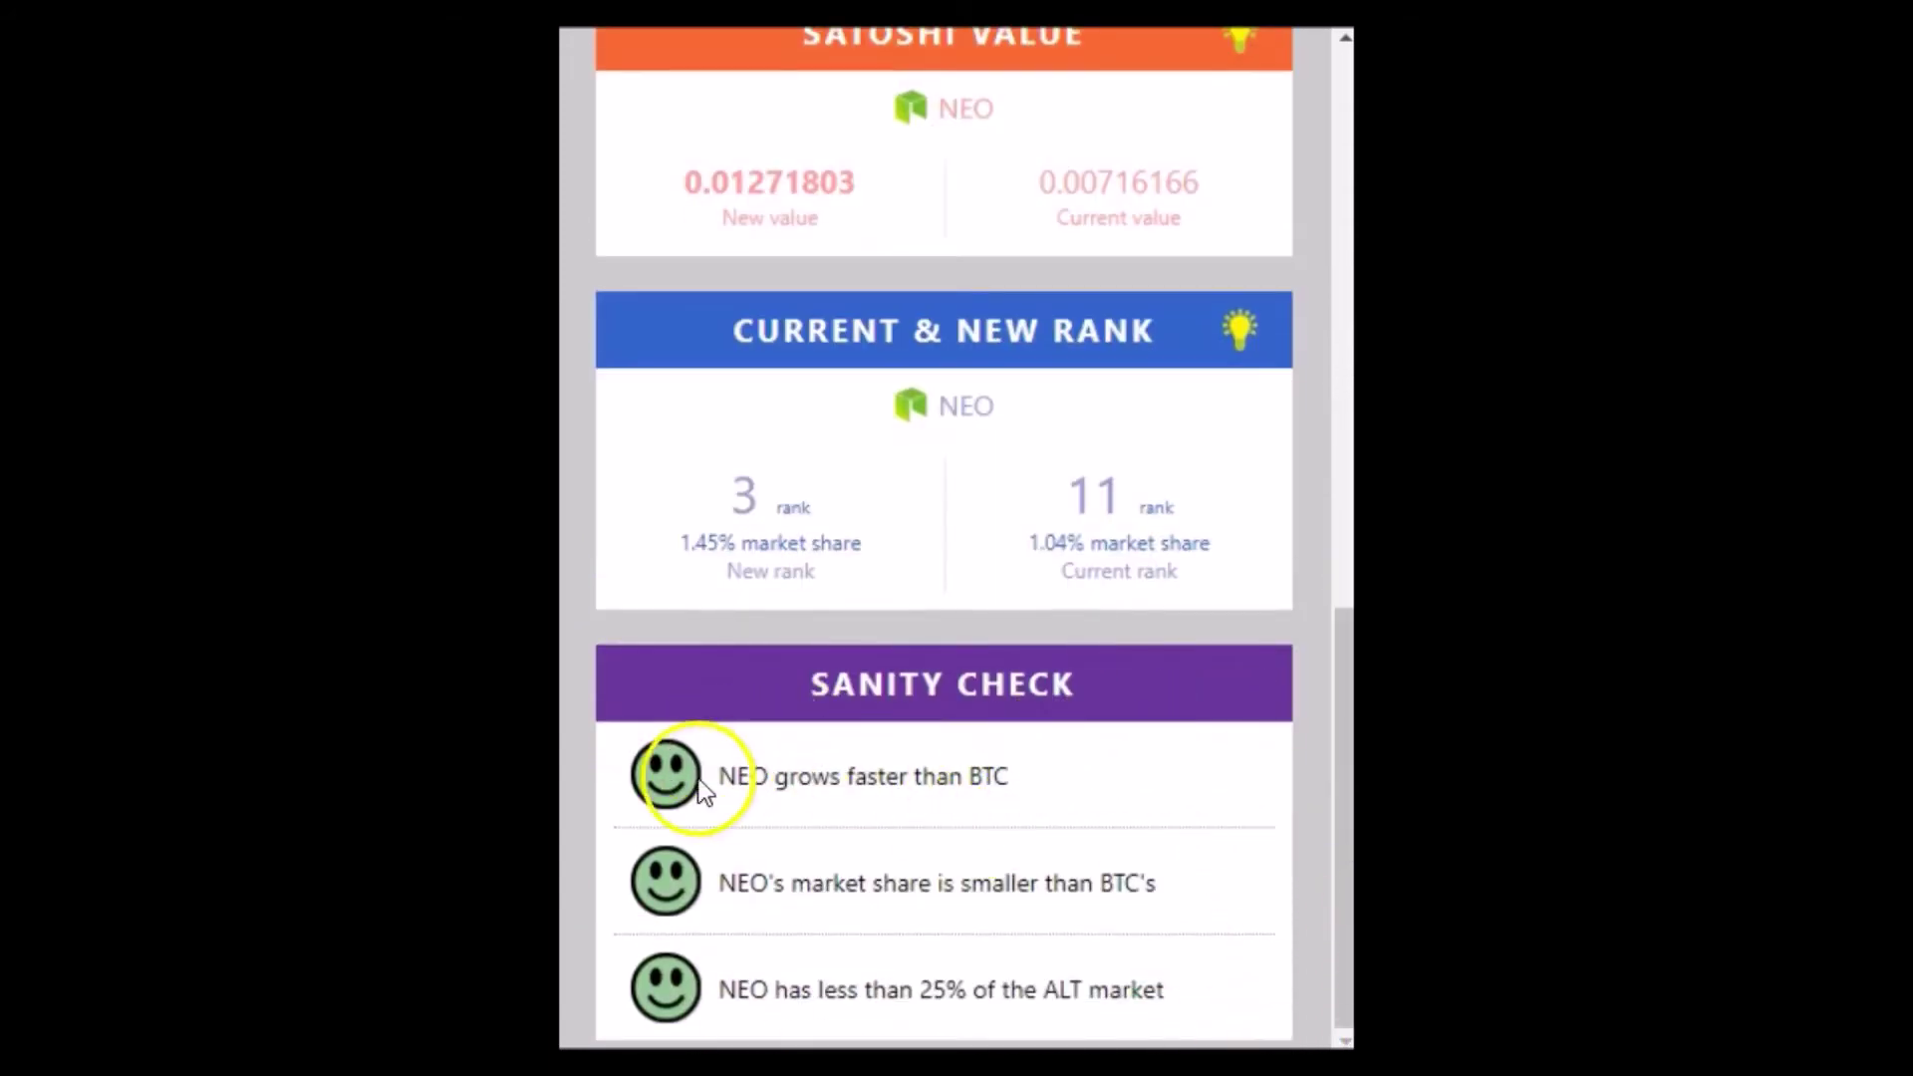
pyautogui.moveTo(1333, 747); pyautogui.dragTo(1315, 79)
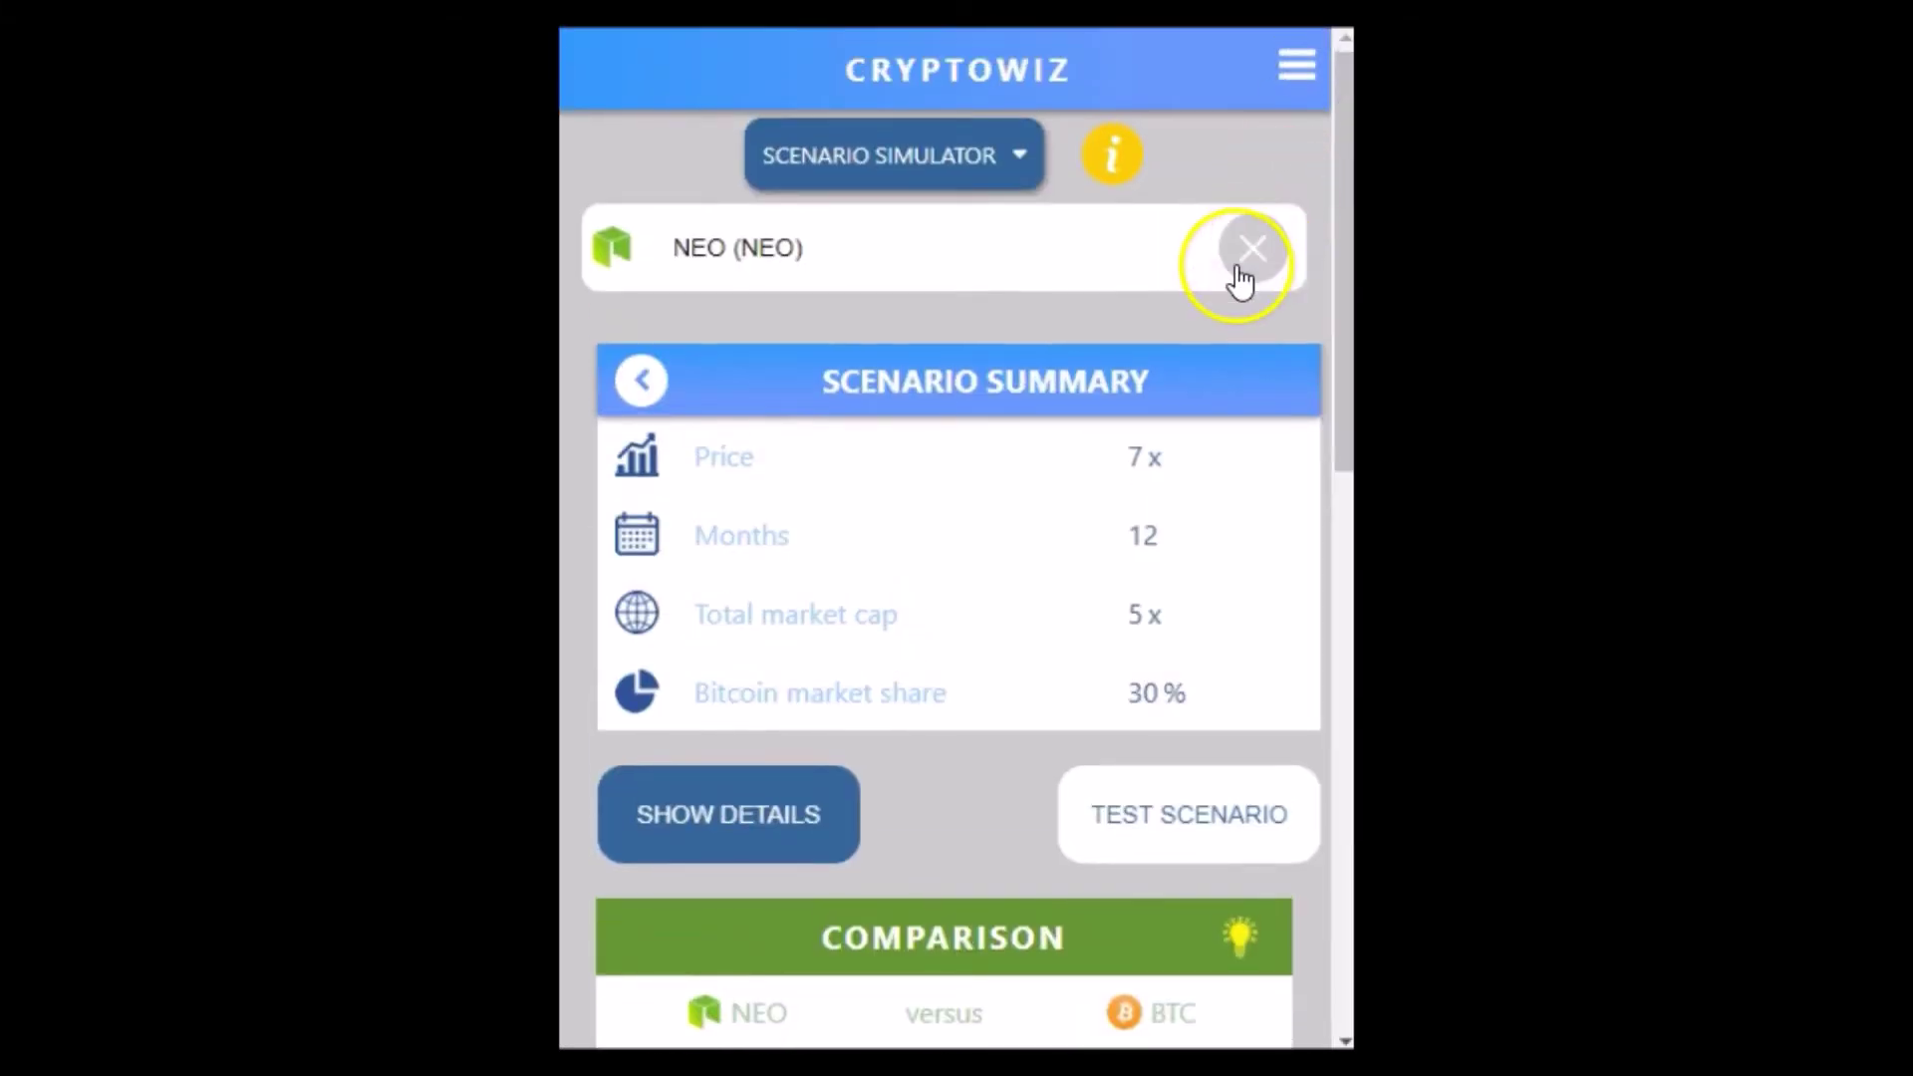
# Leave the NEO scenario and choose Yocoin (YOC) as the cryptocurrency to analyse
pyautogui.click(650, 401)
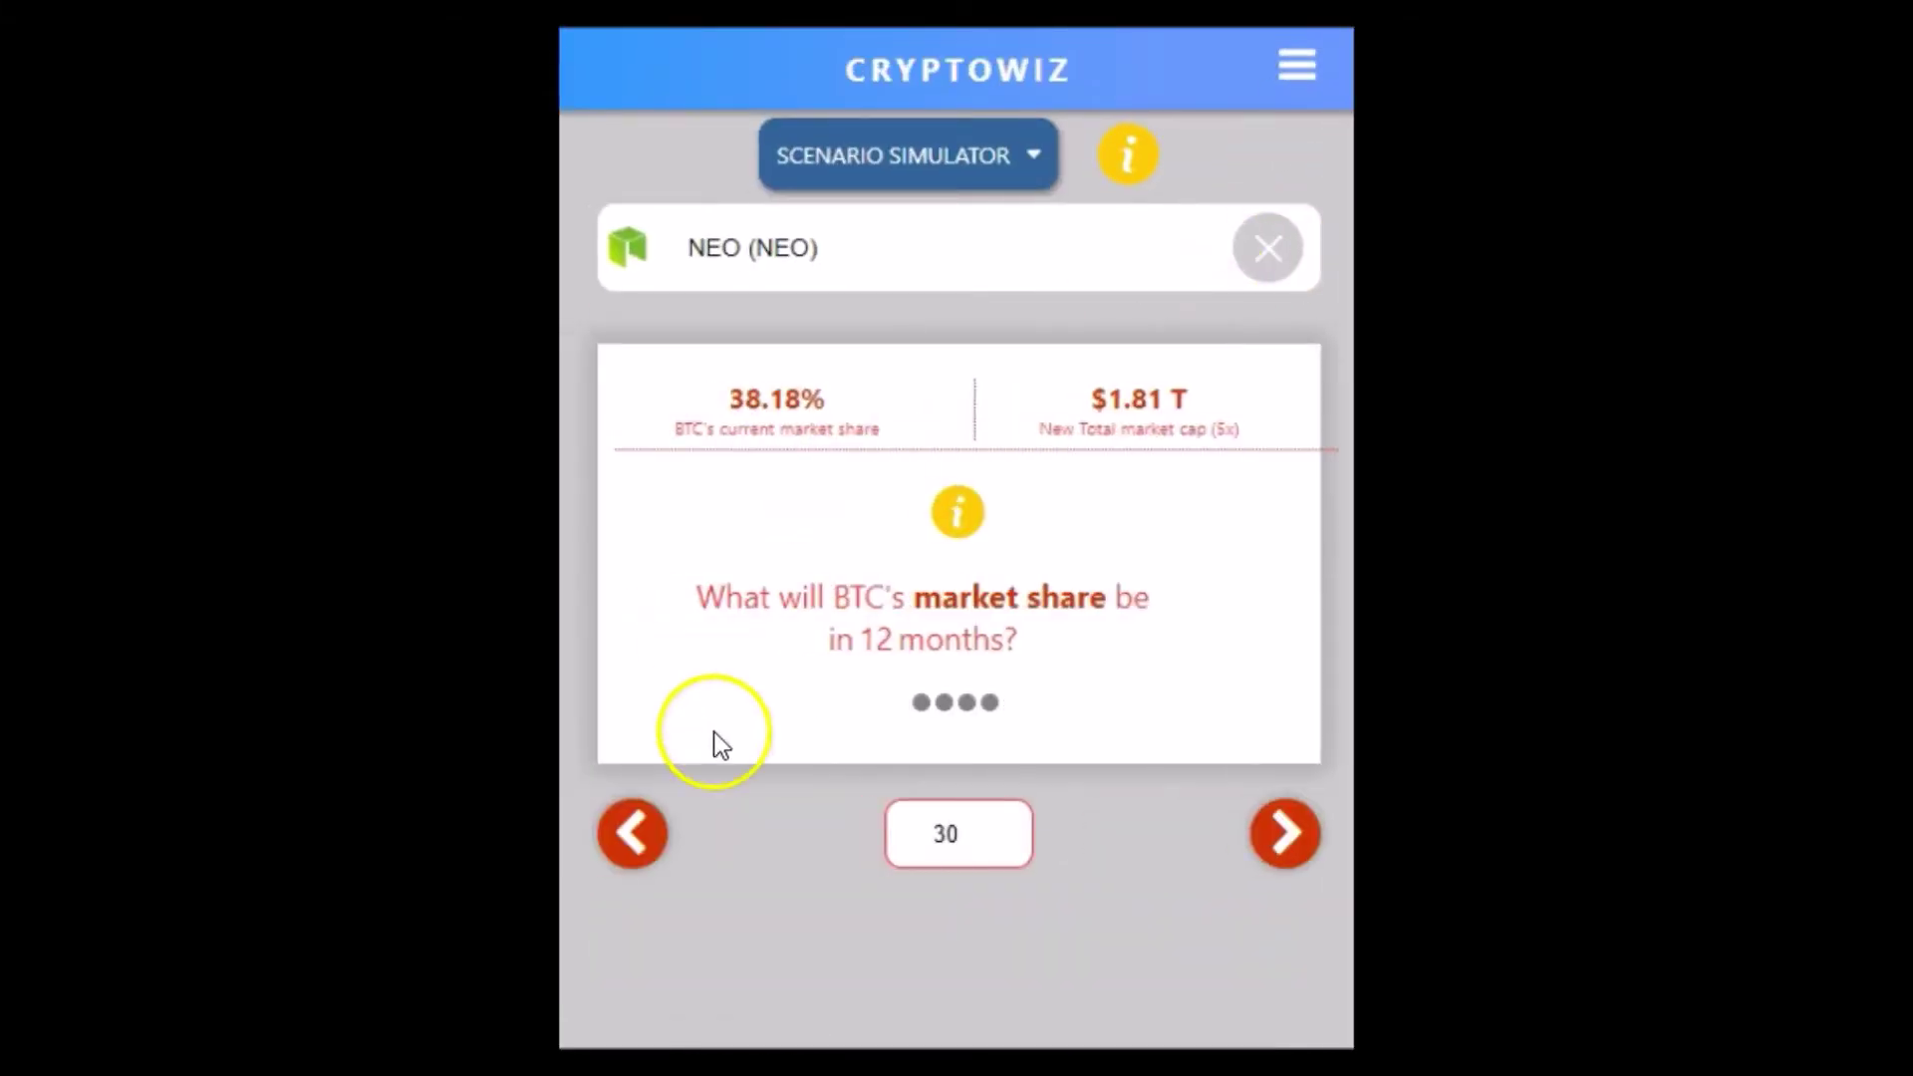
pyautogui.click(632, 826)
pyautogui.click(638, 835)
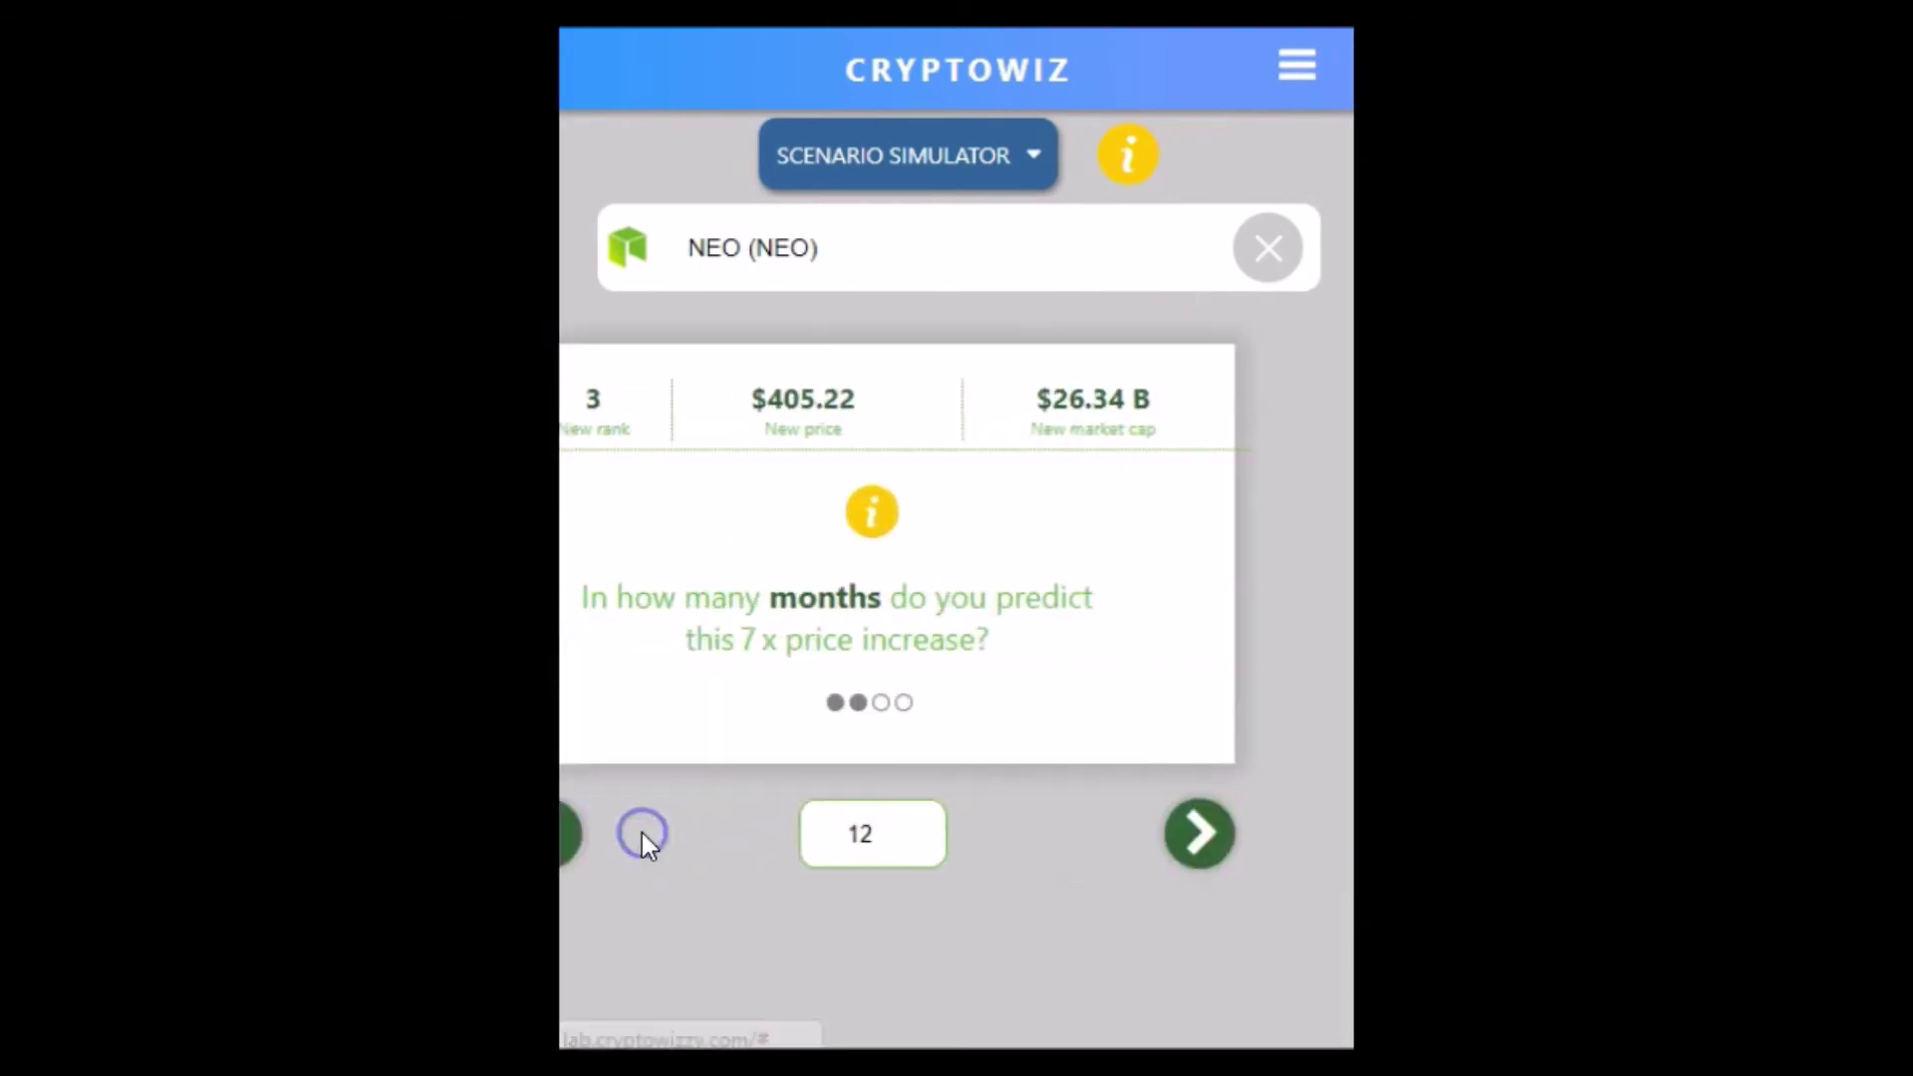
pyautogui.click(640, 840)
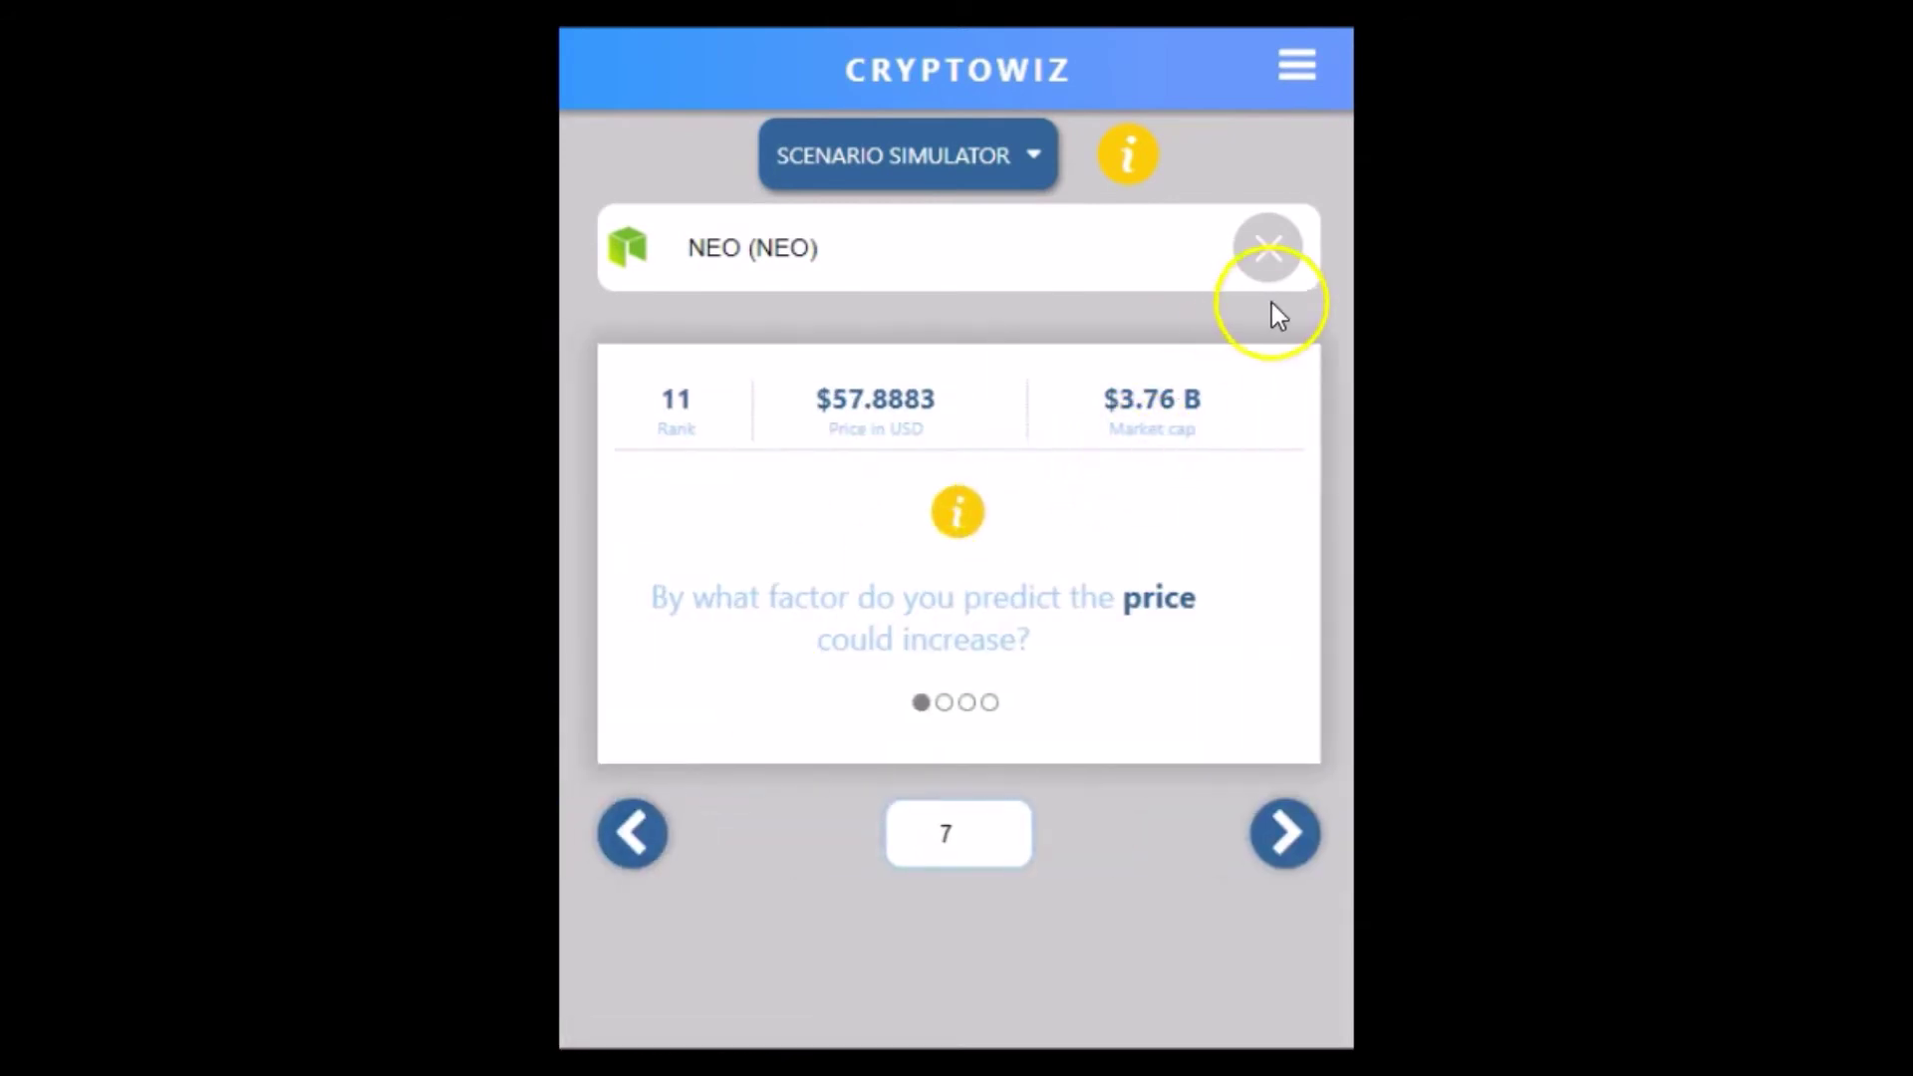
pyautogui.click(1268, 248)
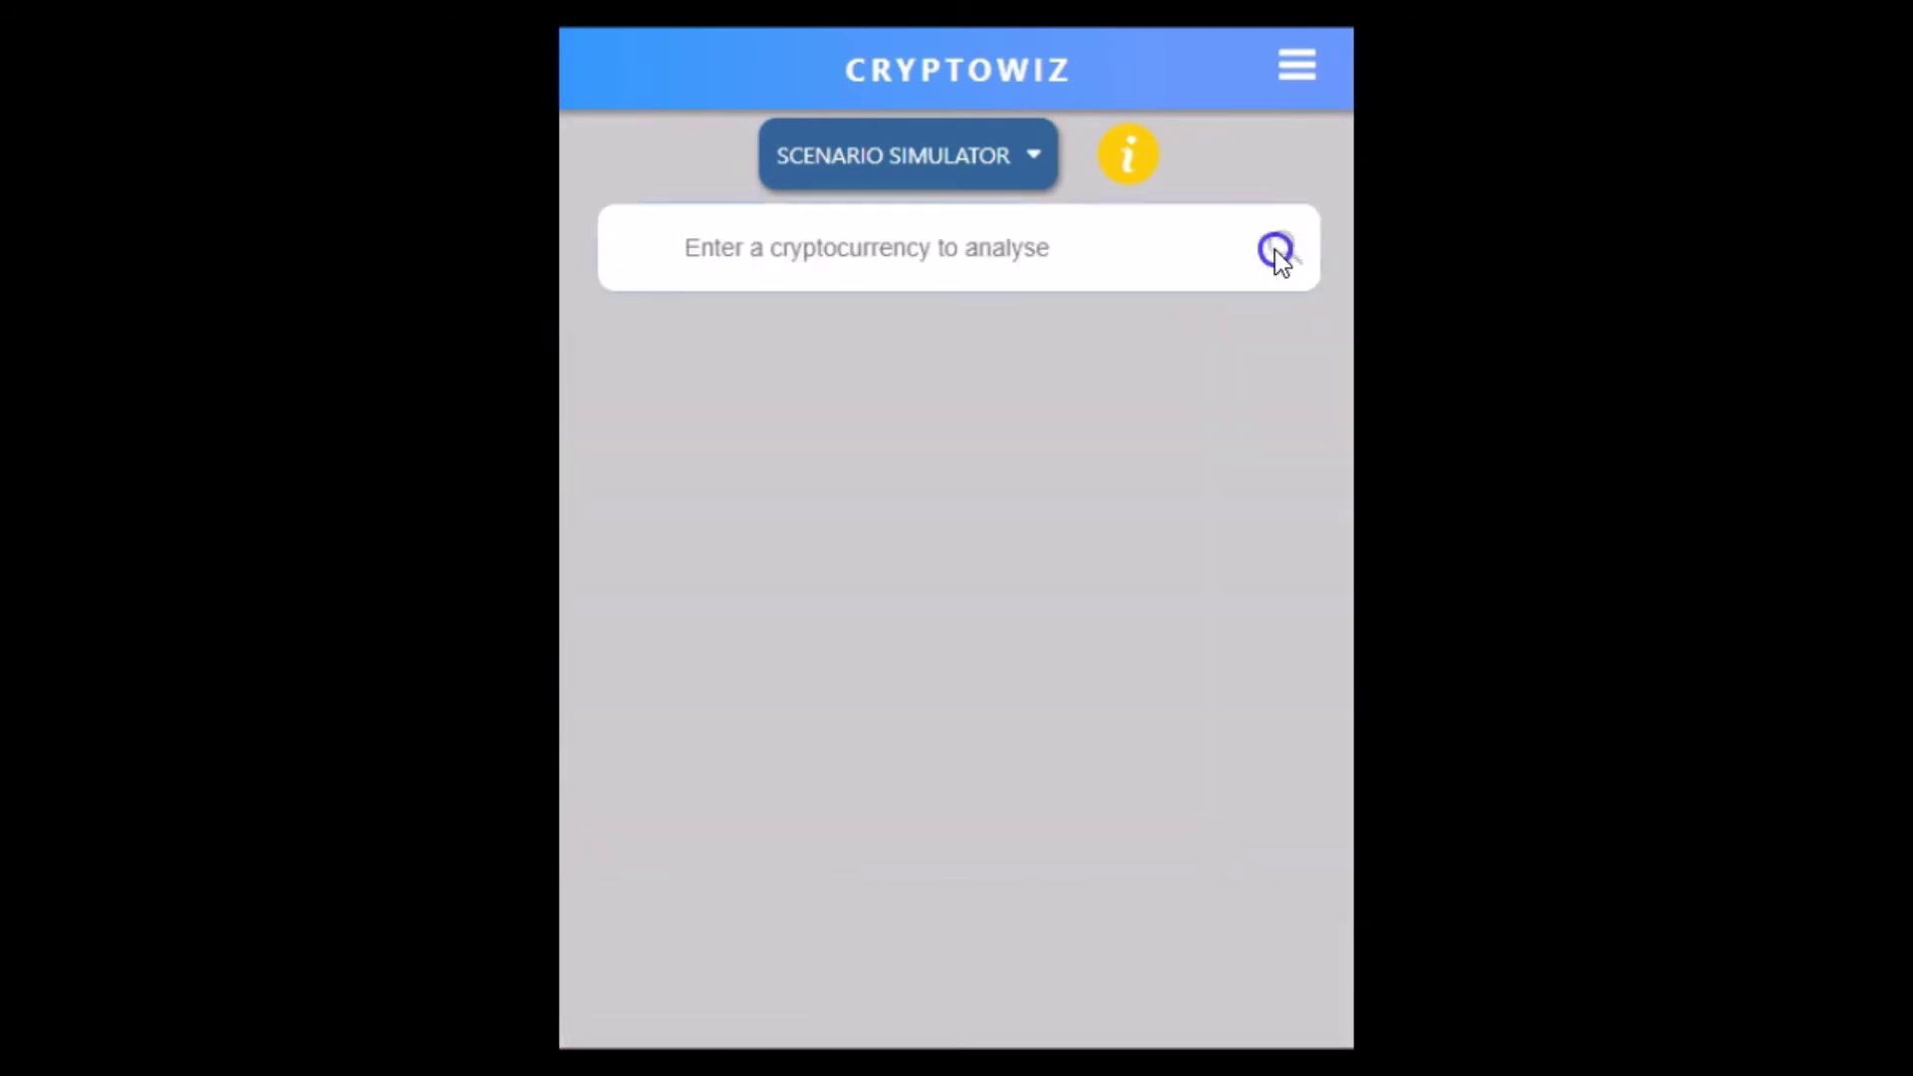
pyautogui.click(1203, 257)
pyautogui.write('y')
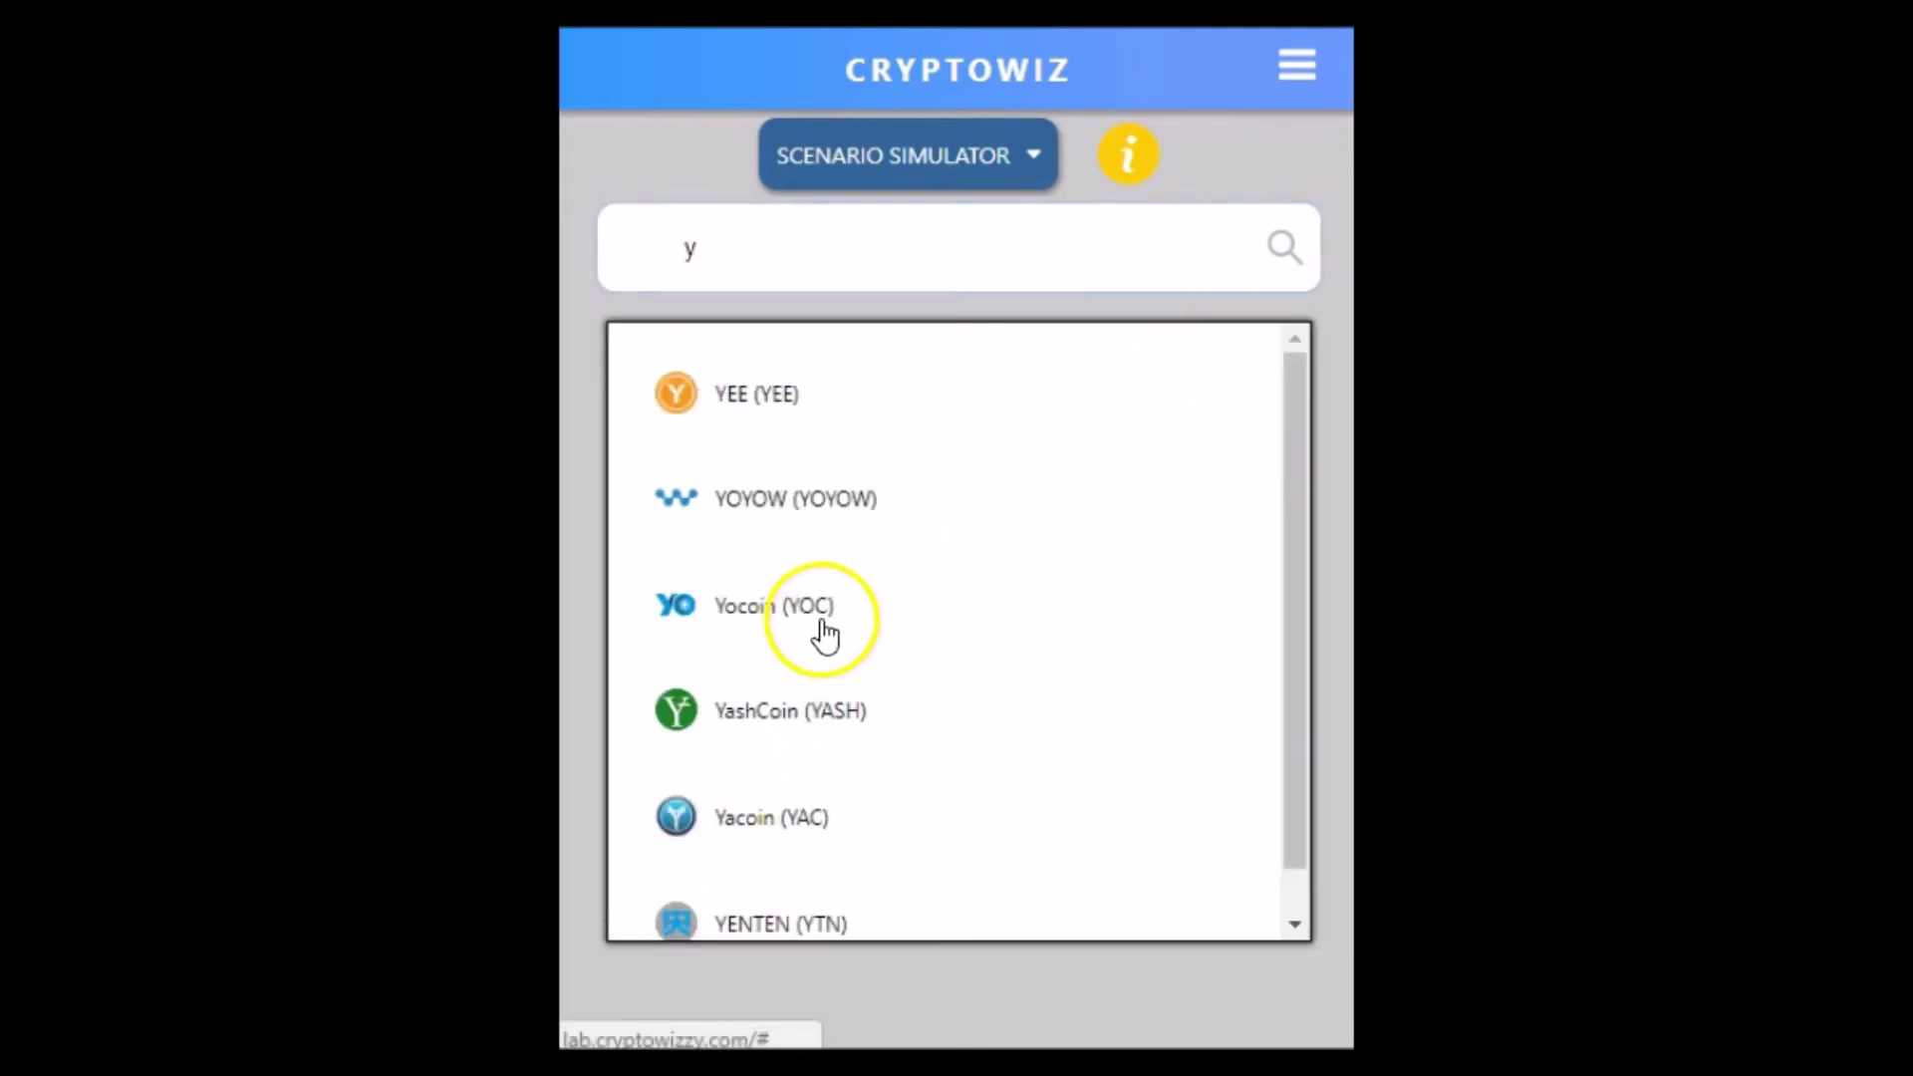
pyautogui.click(790, 604)
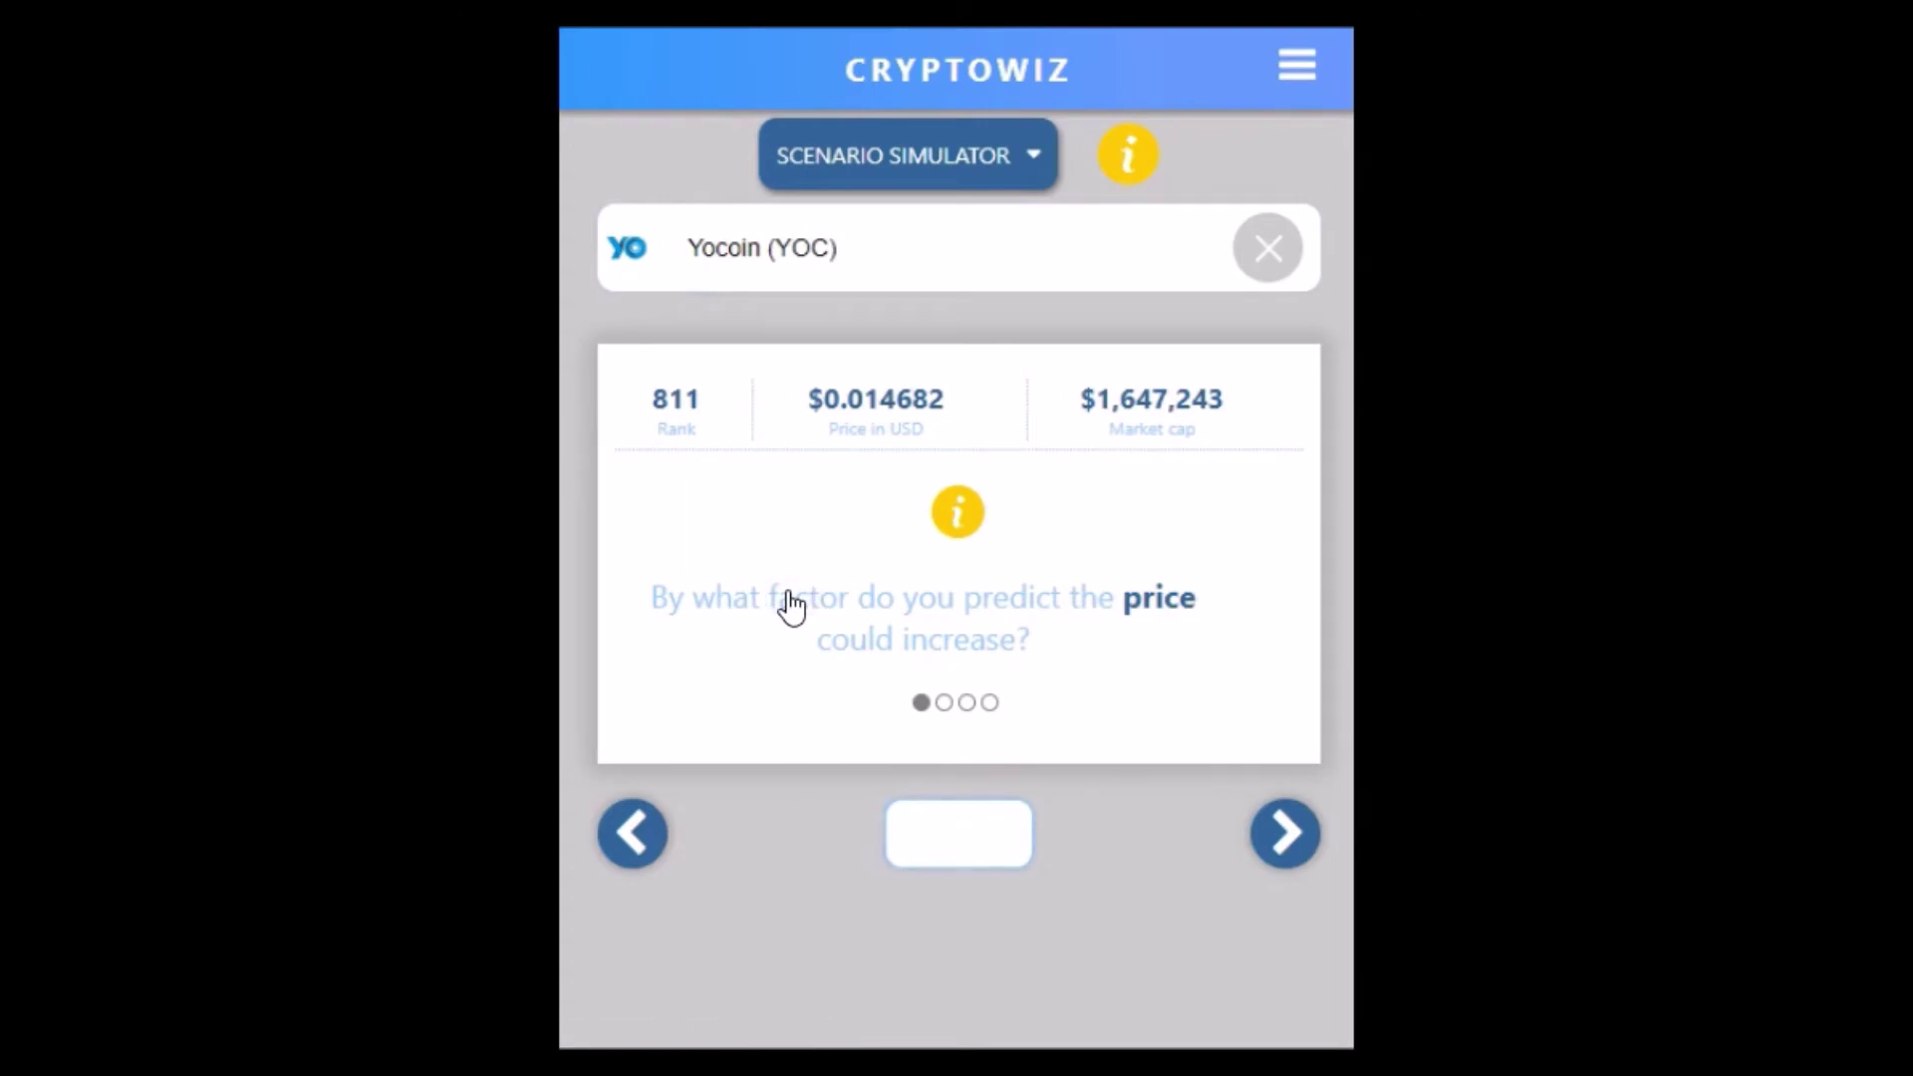
# Set Yocoin's predicted price increase factor to 10 and proceed to the question about the number of months
pyautogui.click(993, 834)
pyautogui.write('10')
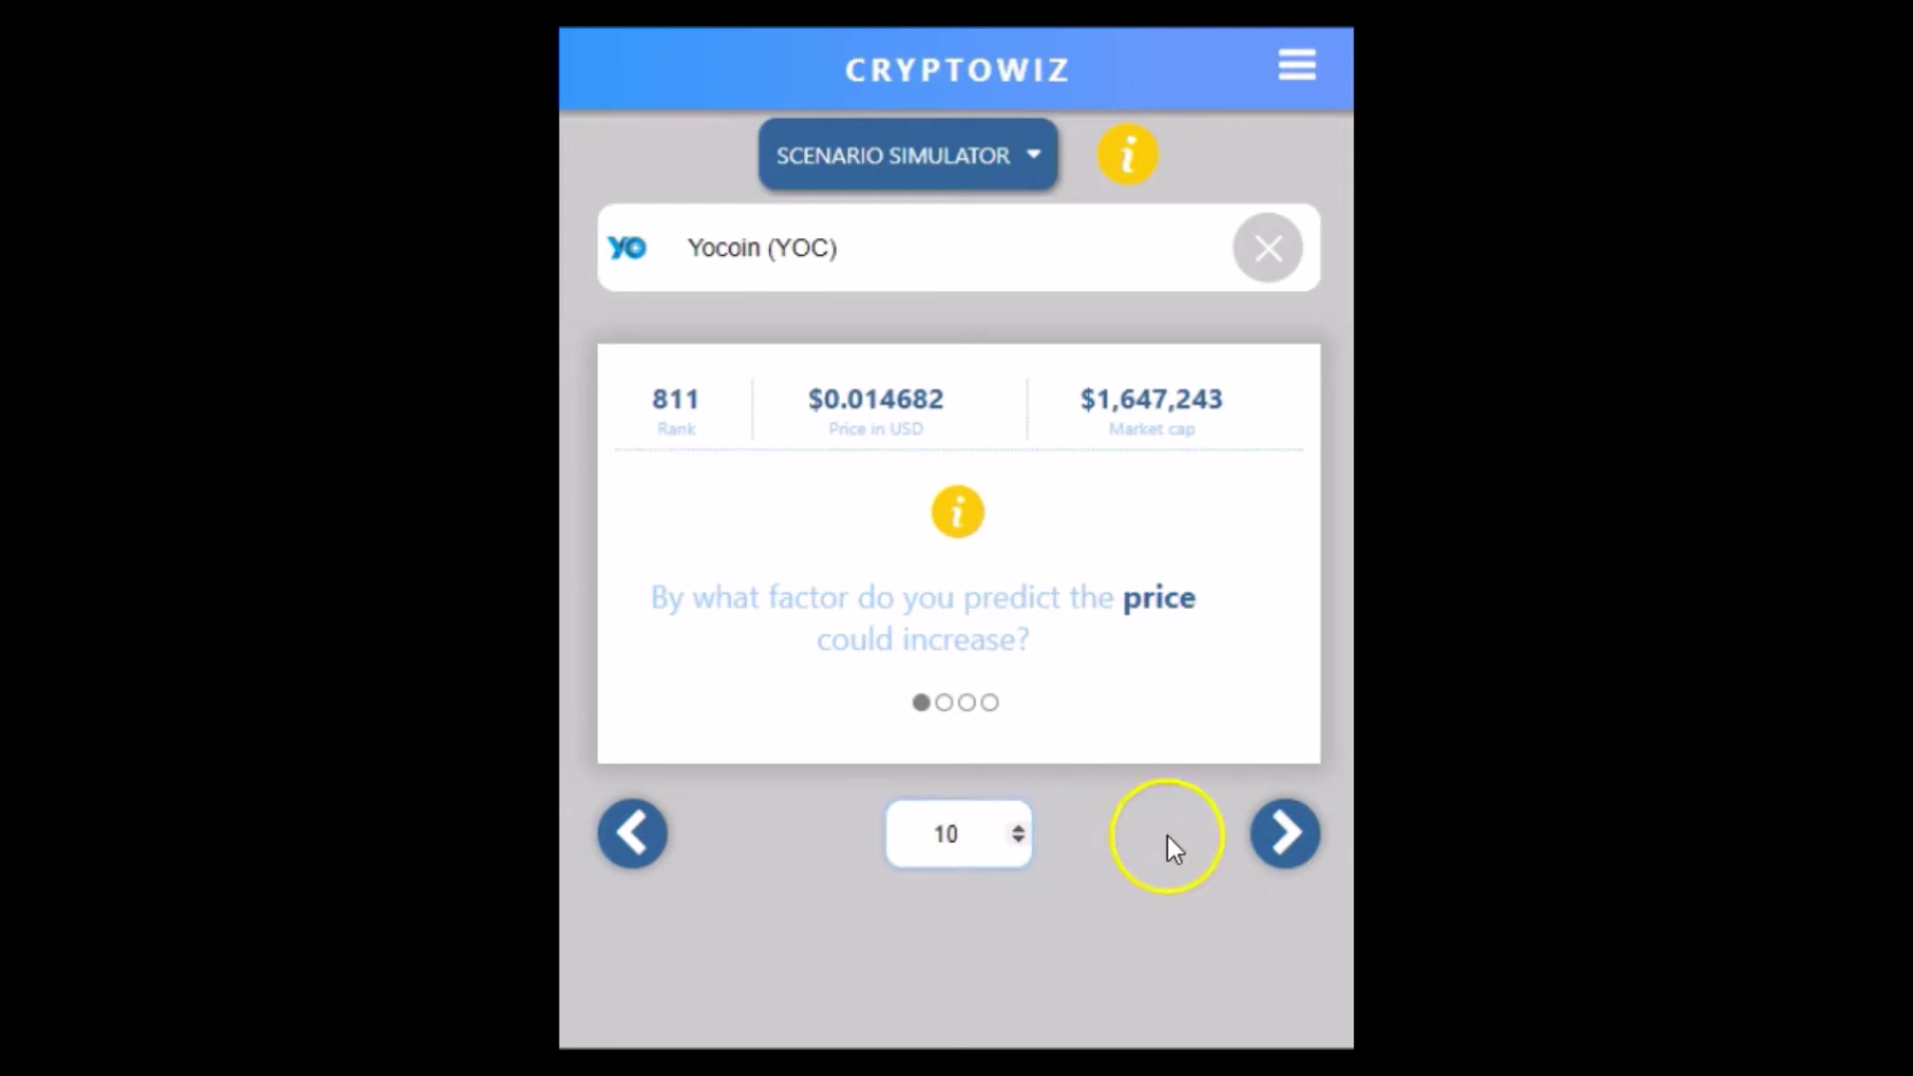
pyautogui.click(1283, 833)
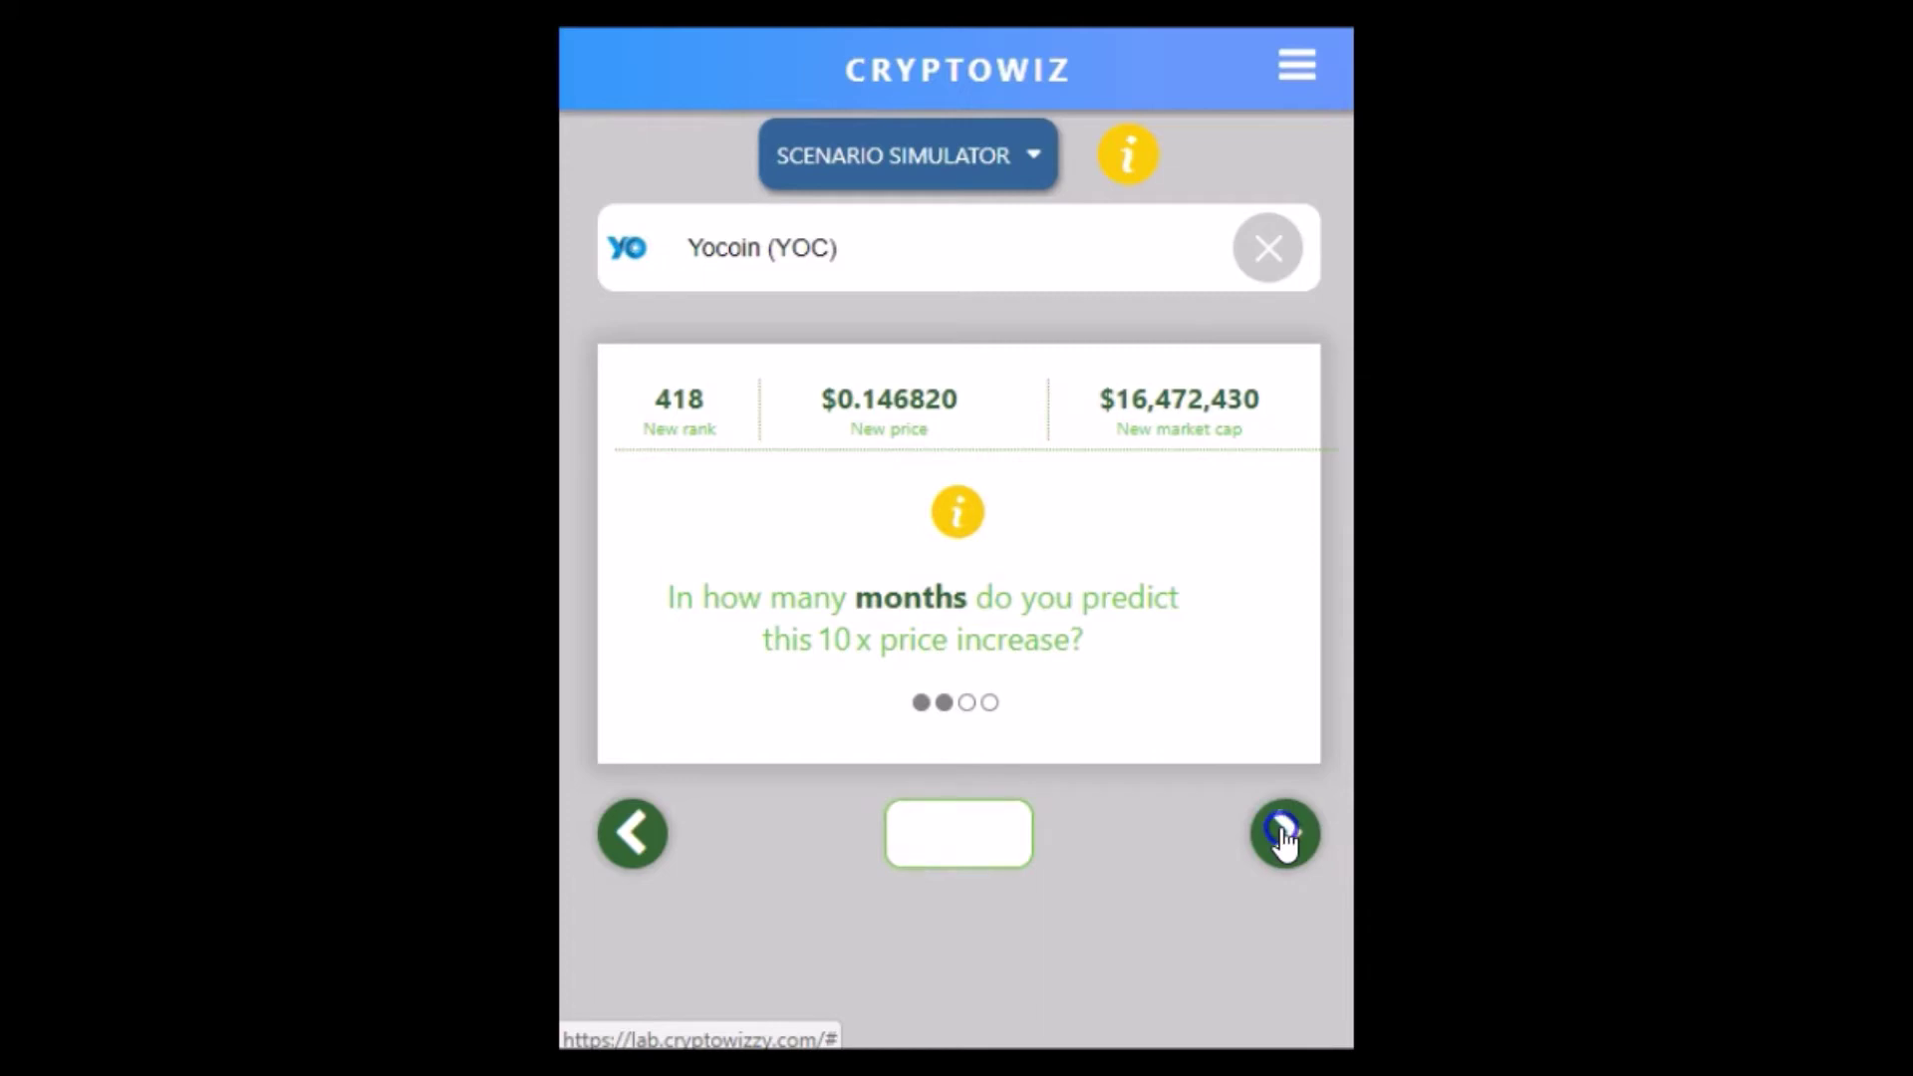
pyautogui.click(1153, 894)
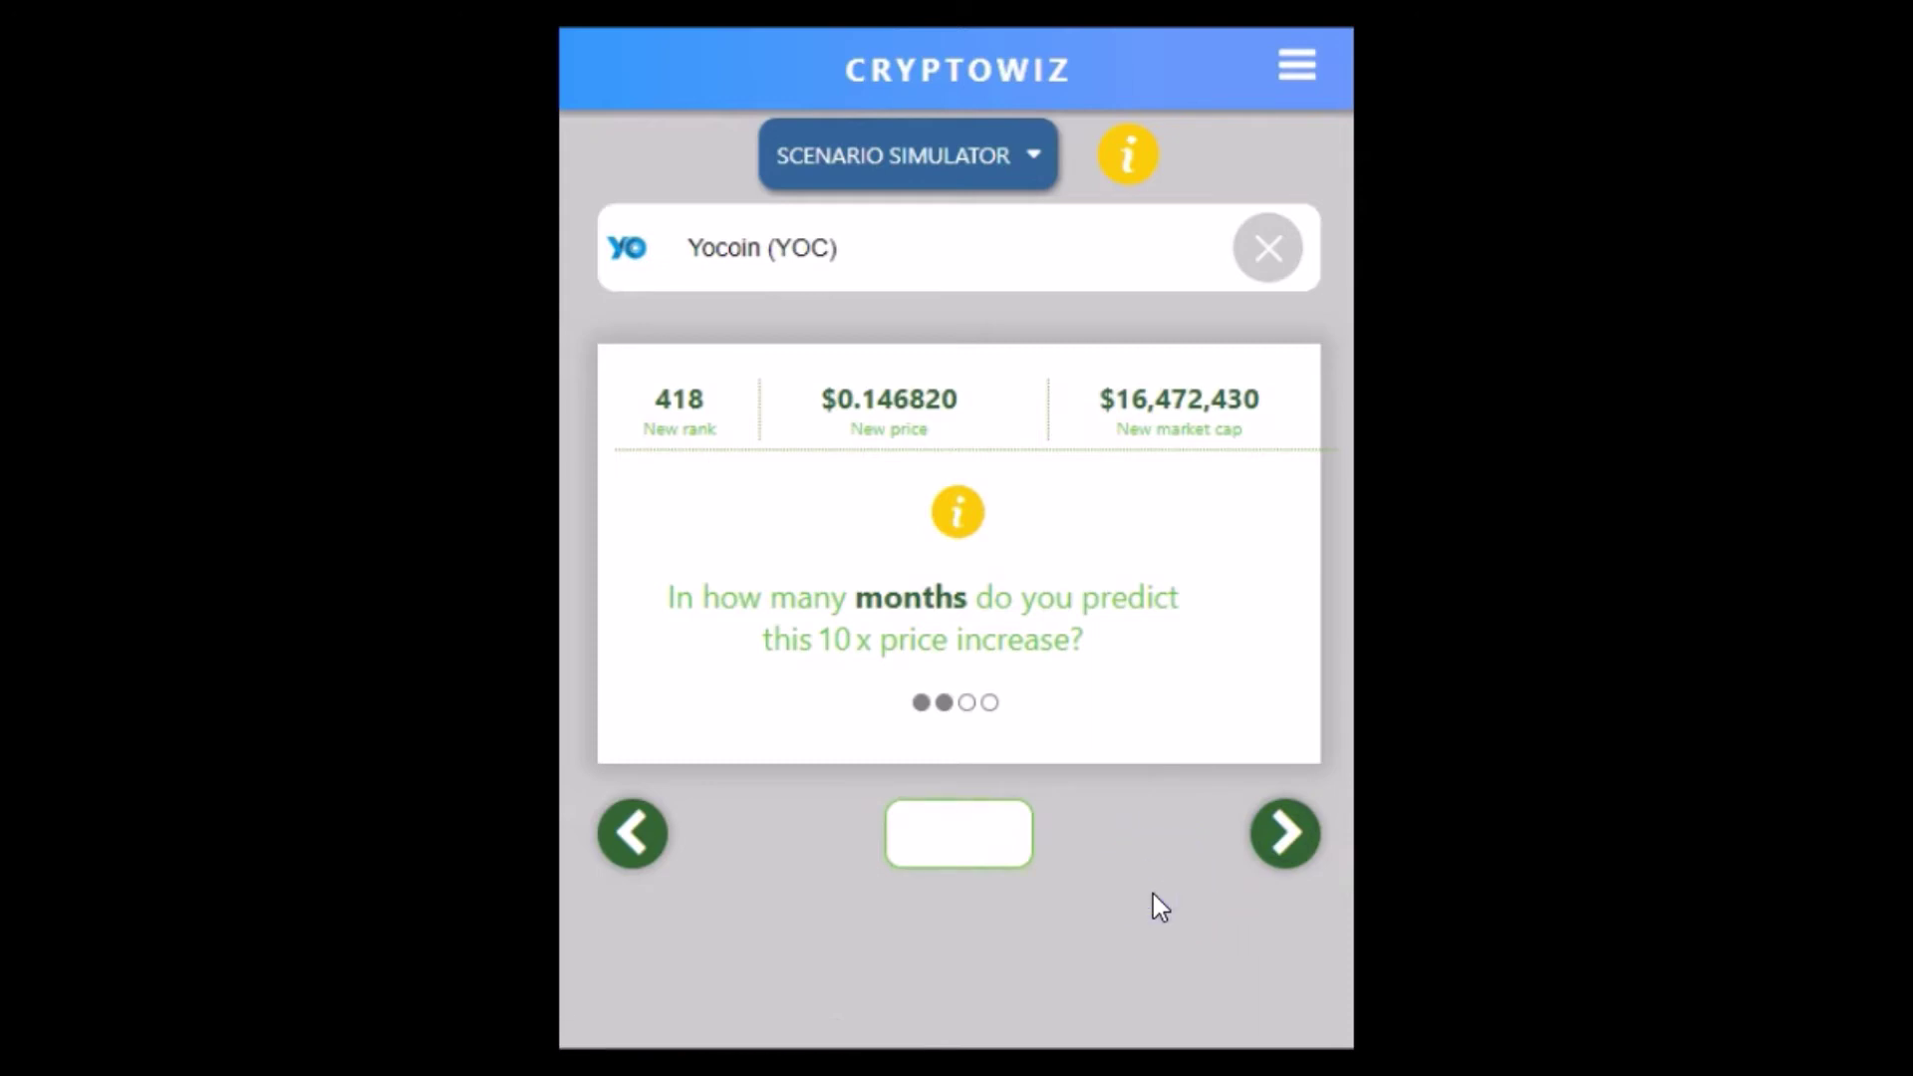
# Clear Yocoin from the Scenario Simulator and switch back to the Coin Growth Calculator
pyautogui.click(1268, 246)
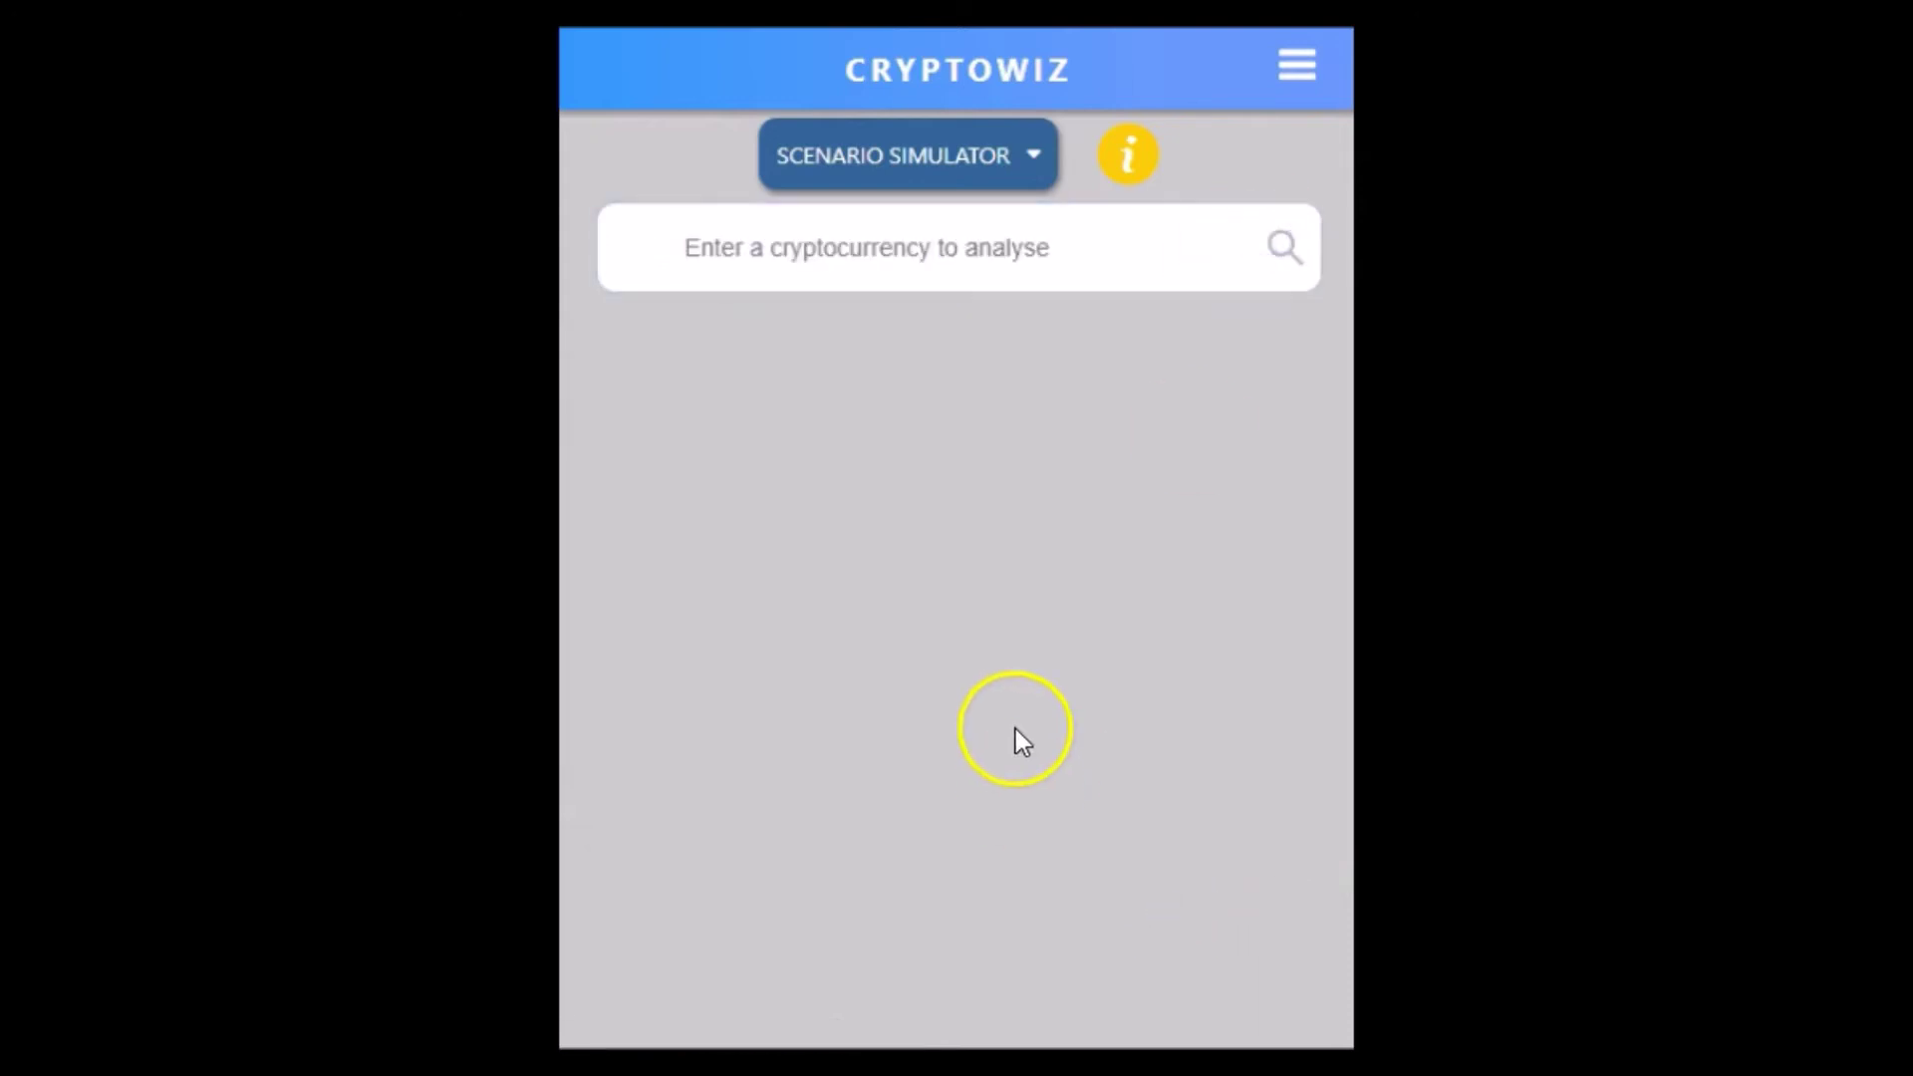
pyautogui.click(905, 155)
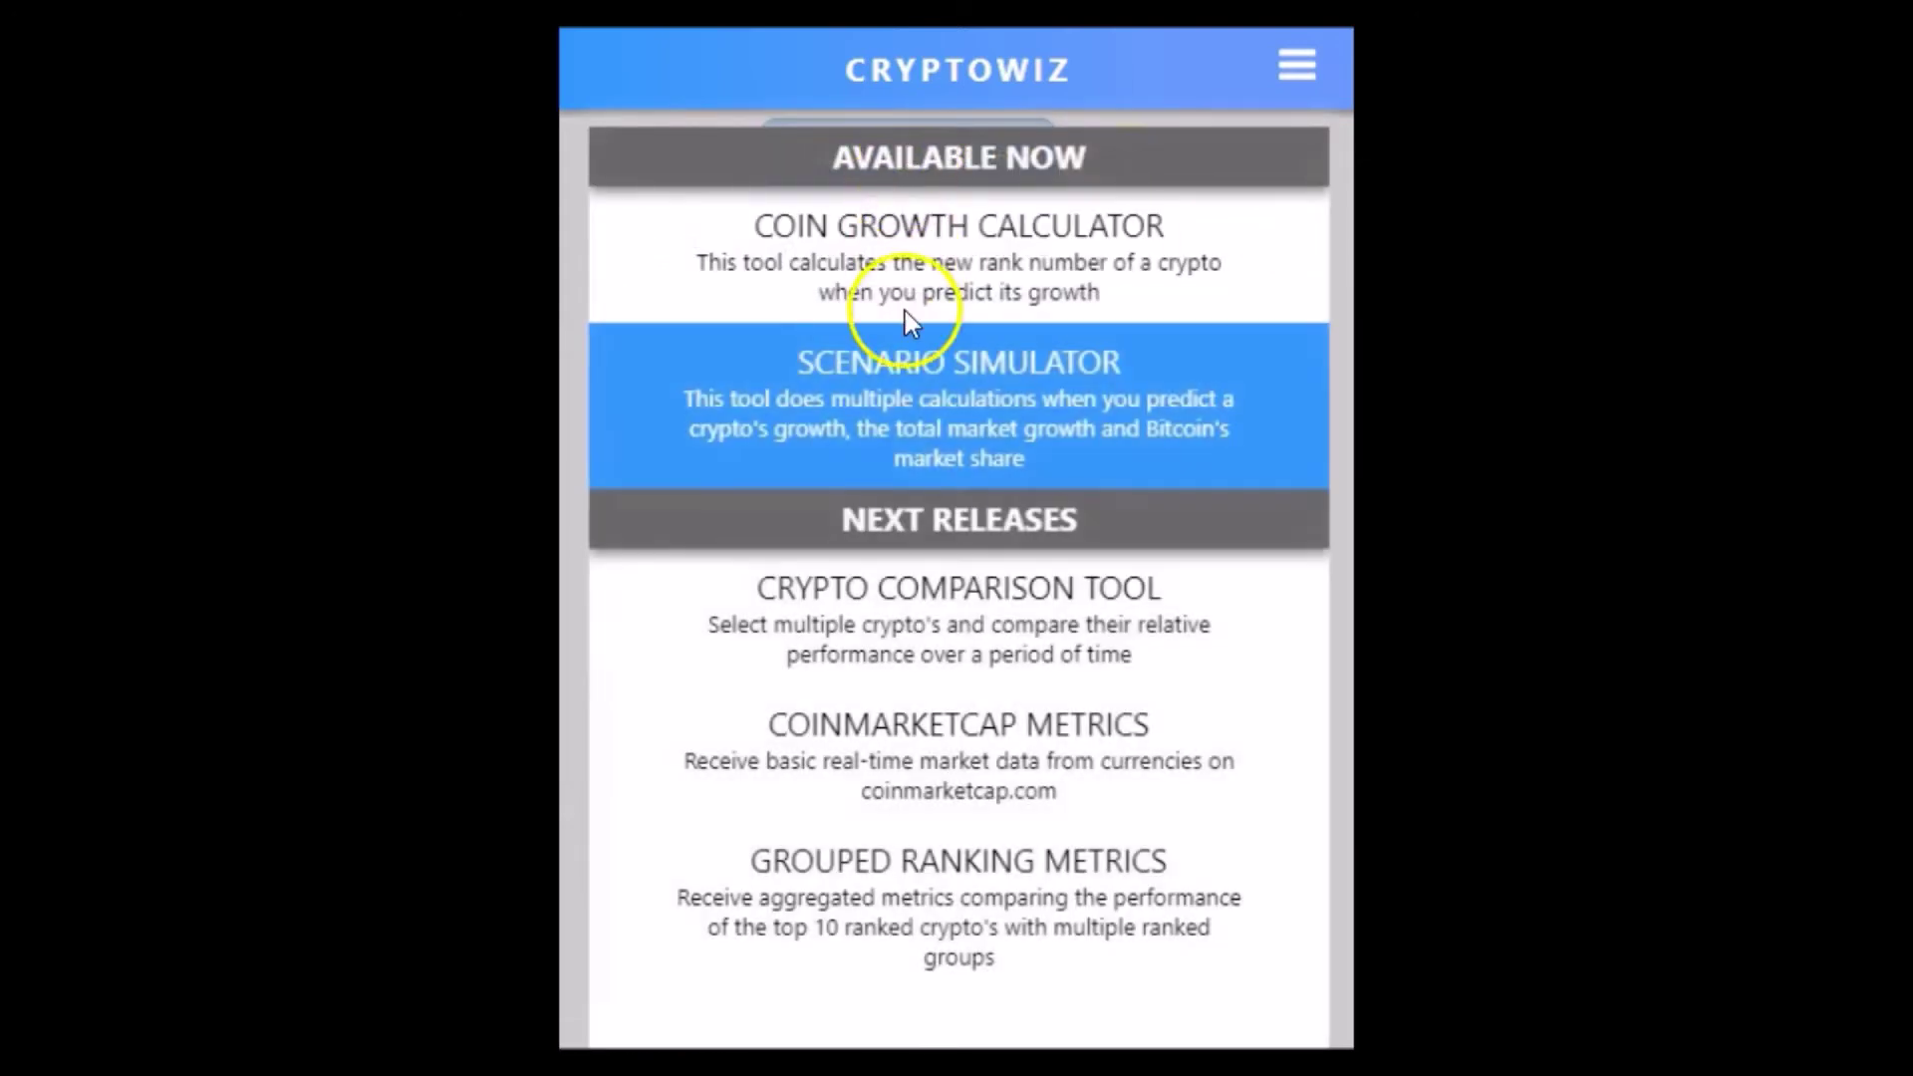
pyautogui.click(900, 261)
pyautogui.click(1034, 570)
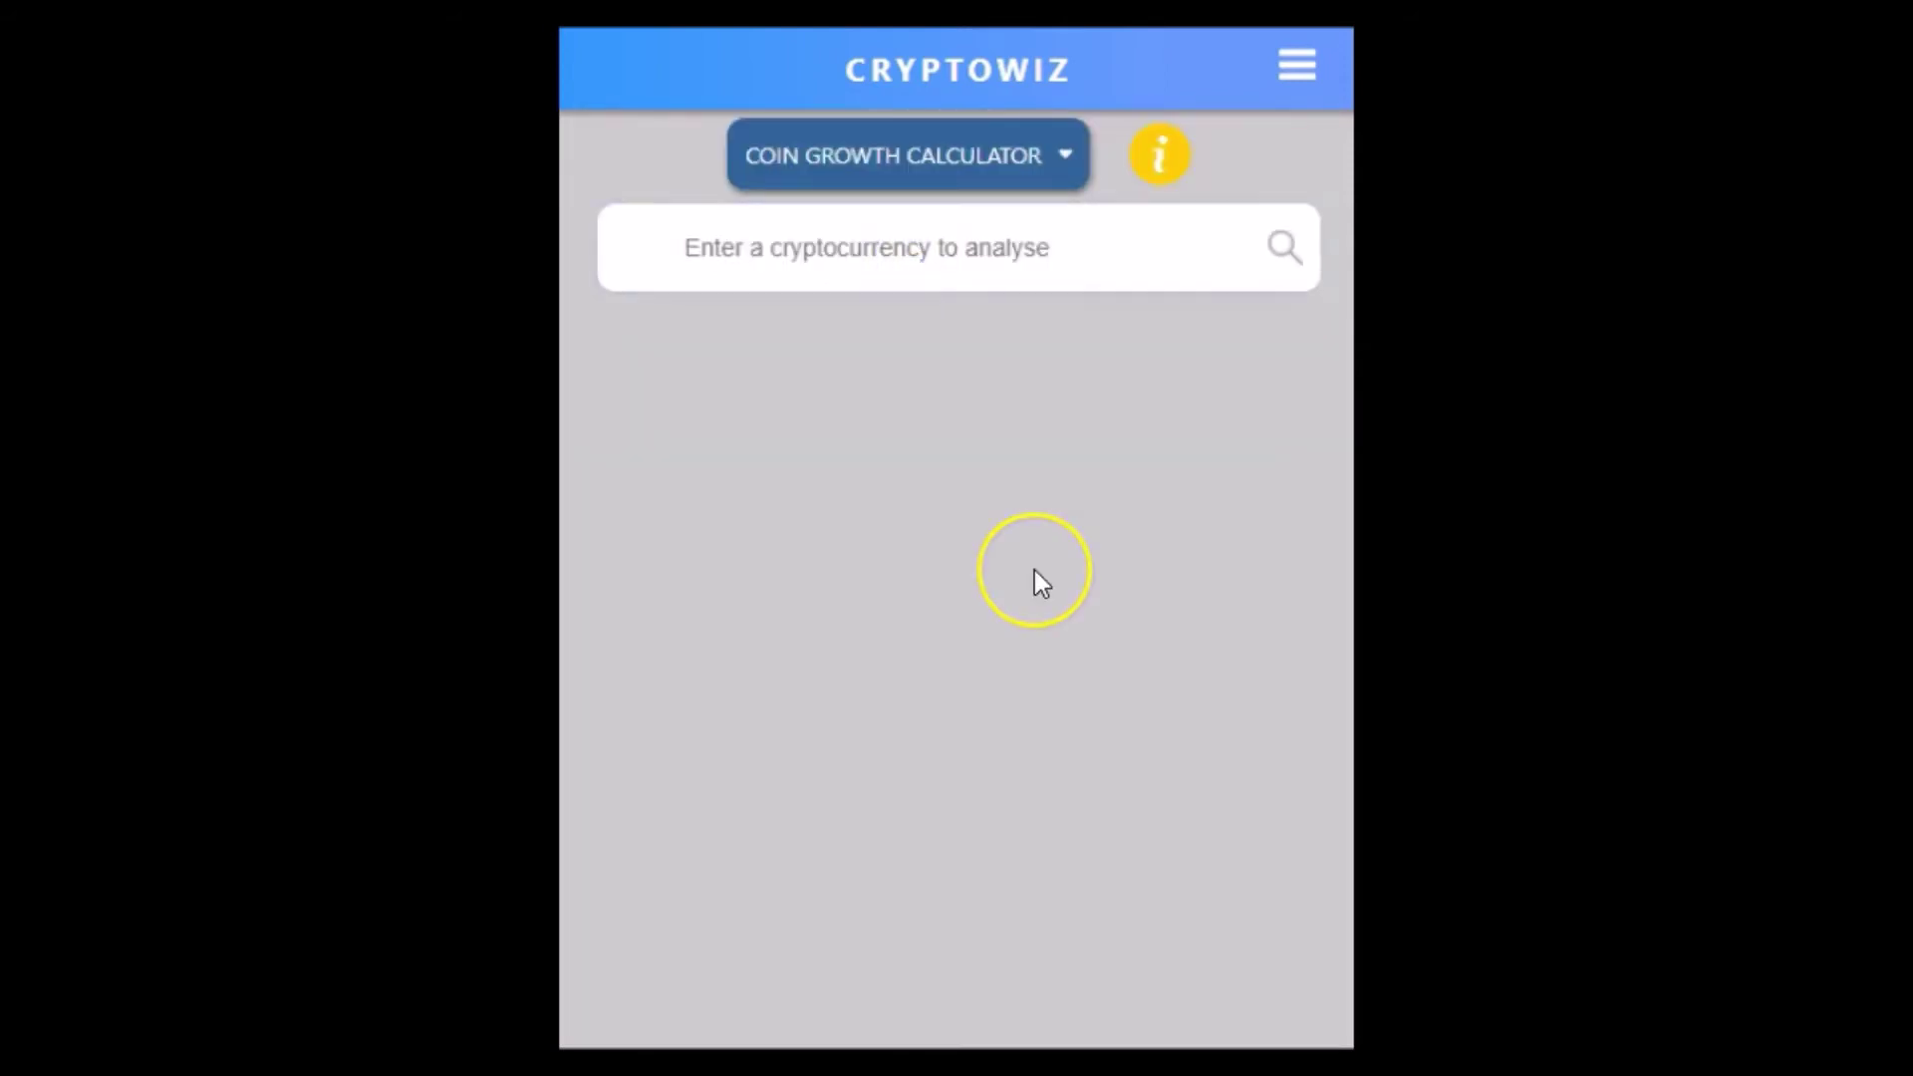
pyautogui.click(1138, 468)
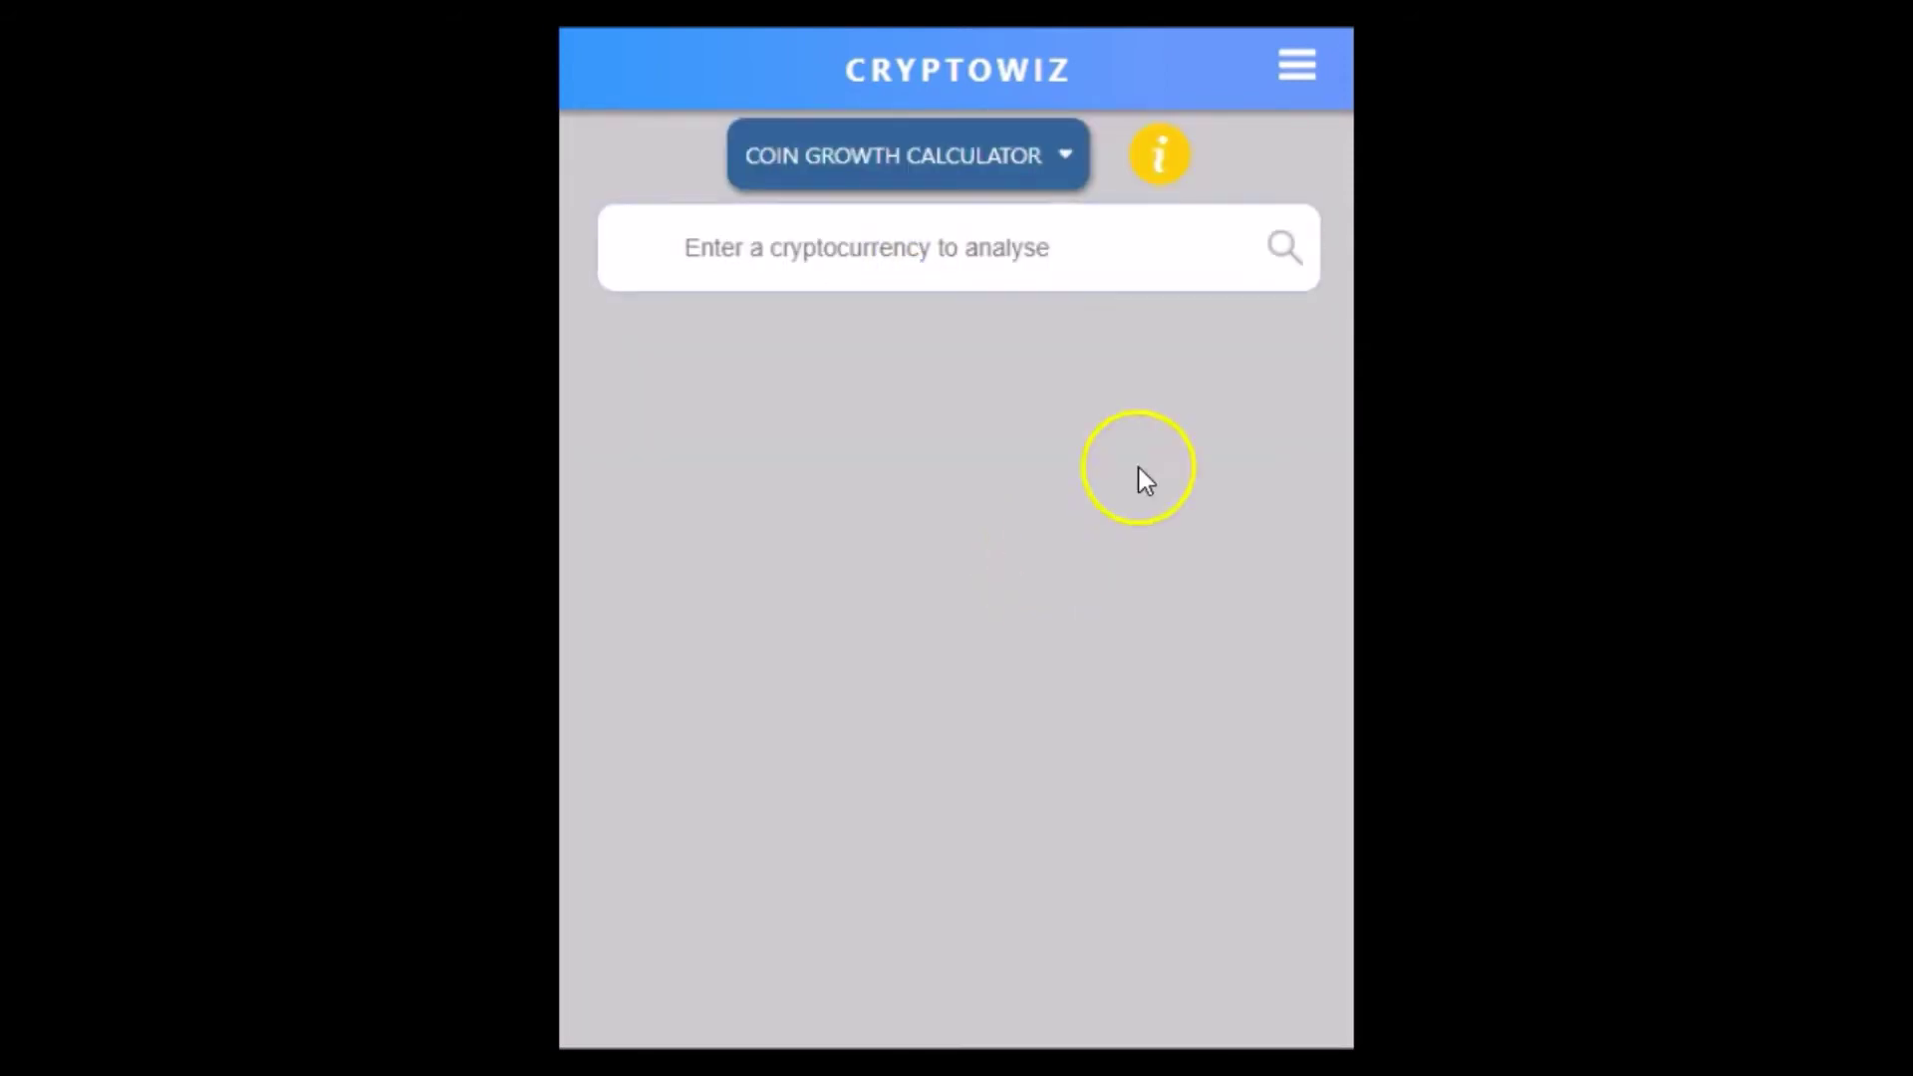
# Open the account dashboard and highlight the invitation code in the profile
pyautogui.click(1298, 72)
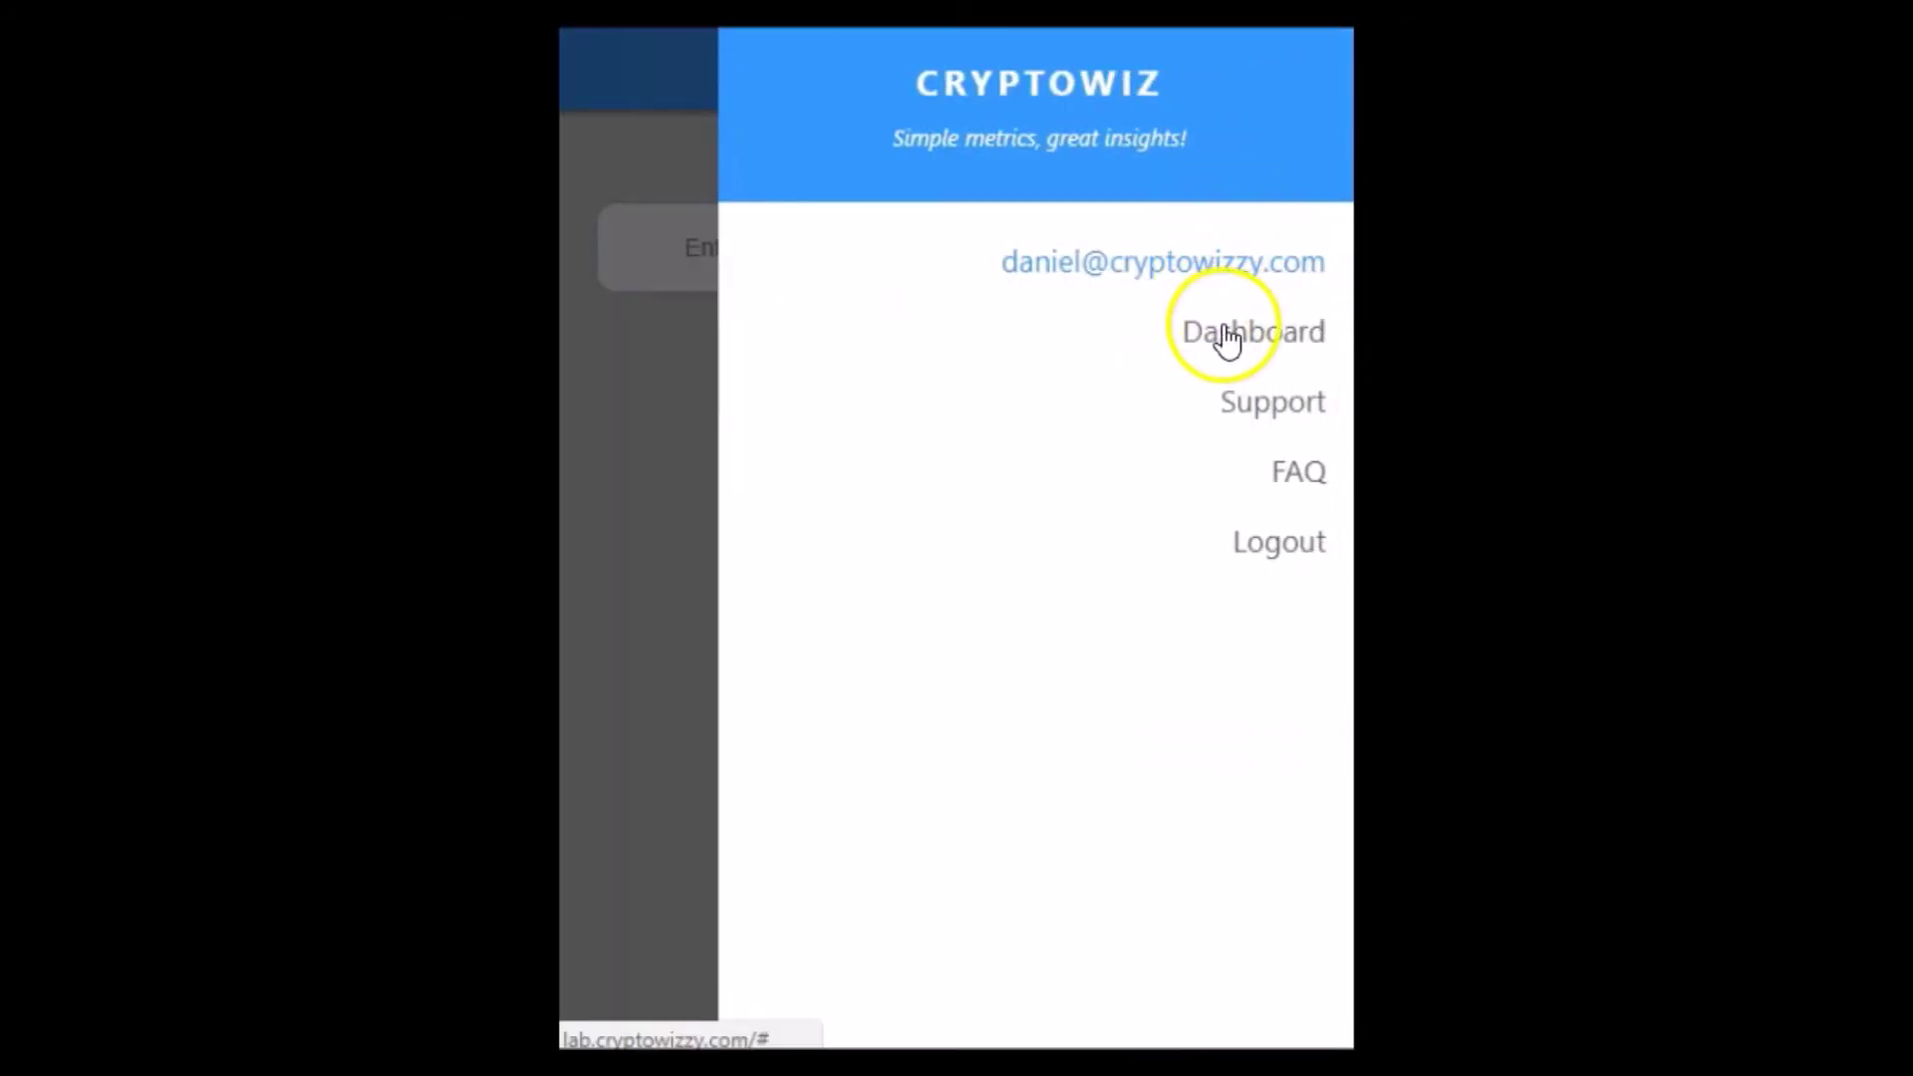
pyautogui.click(1225, 336)
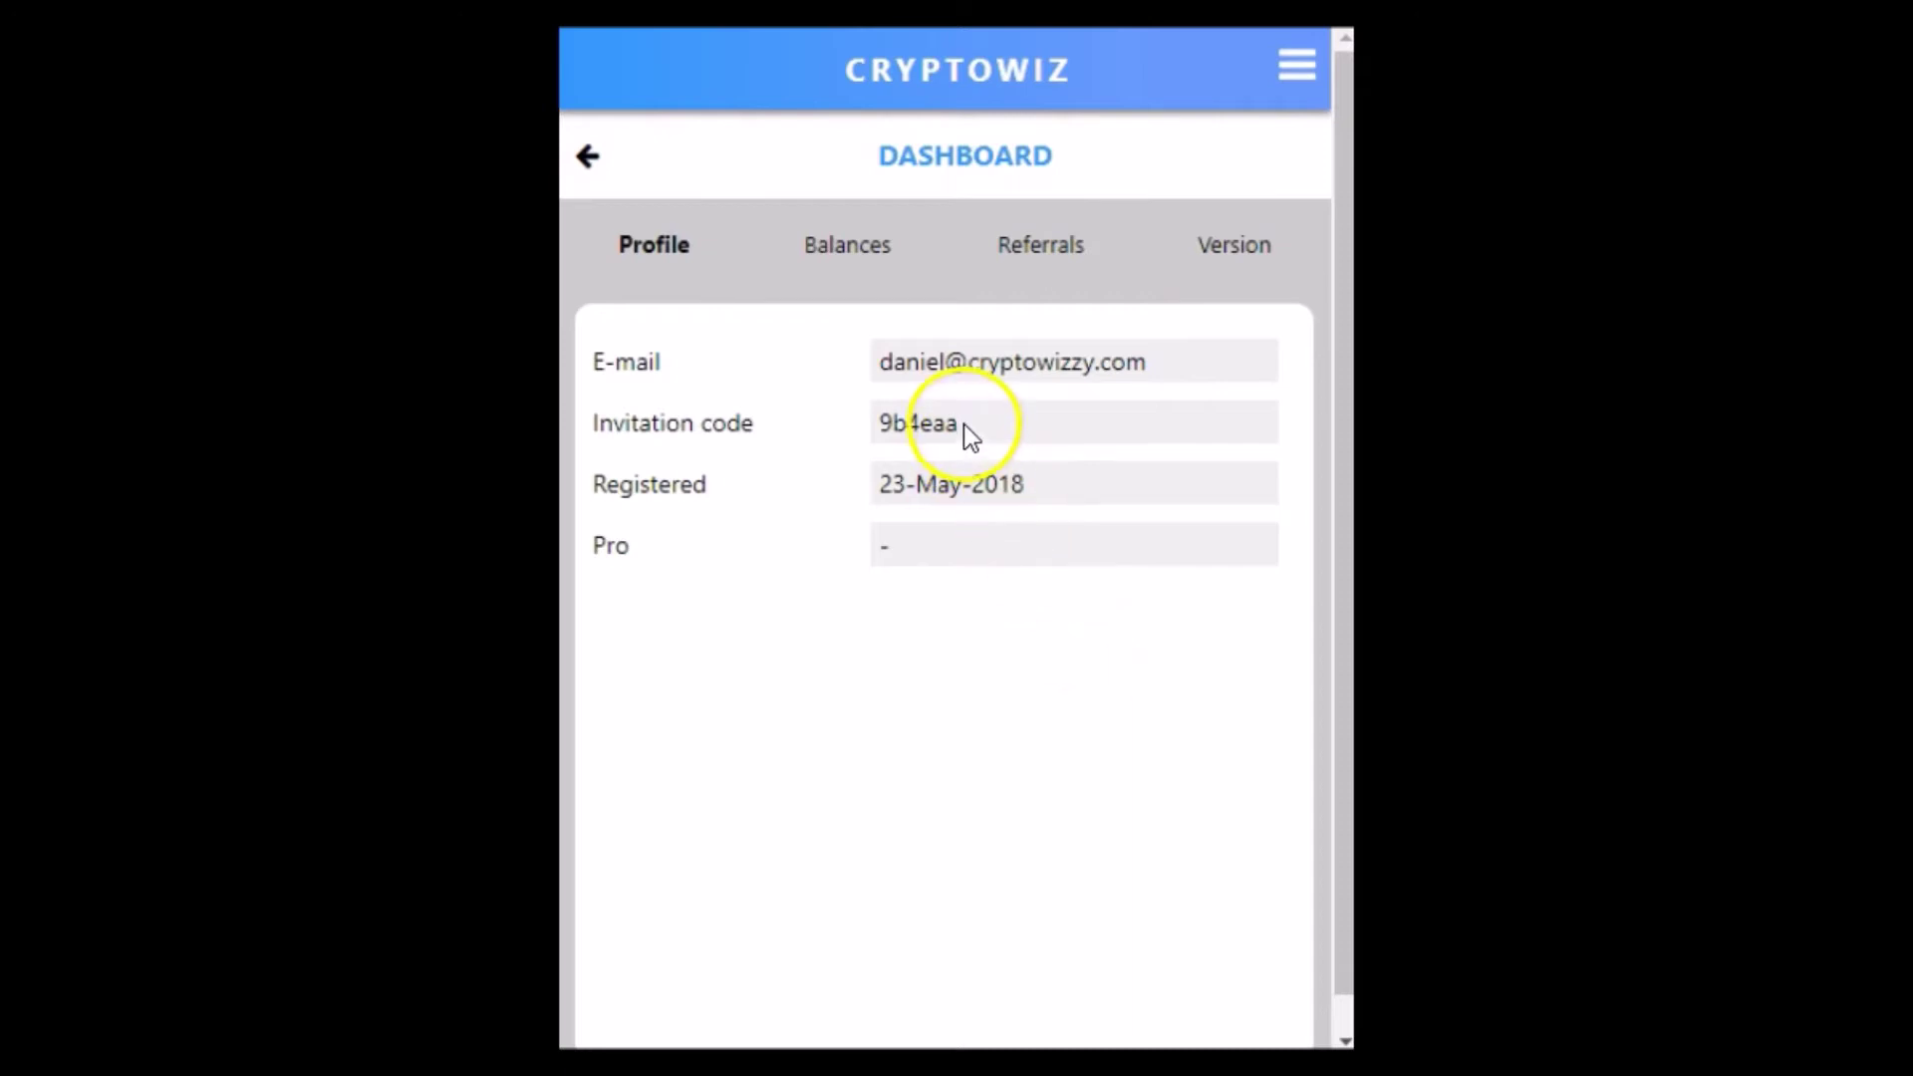
pyautogui.moveTo(963, 423); pyautogui.dragTo(881, 409)
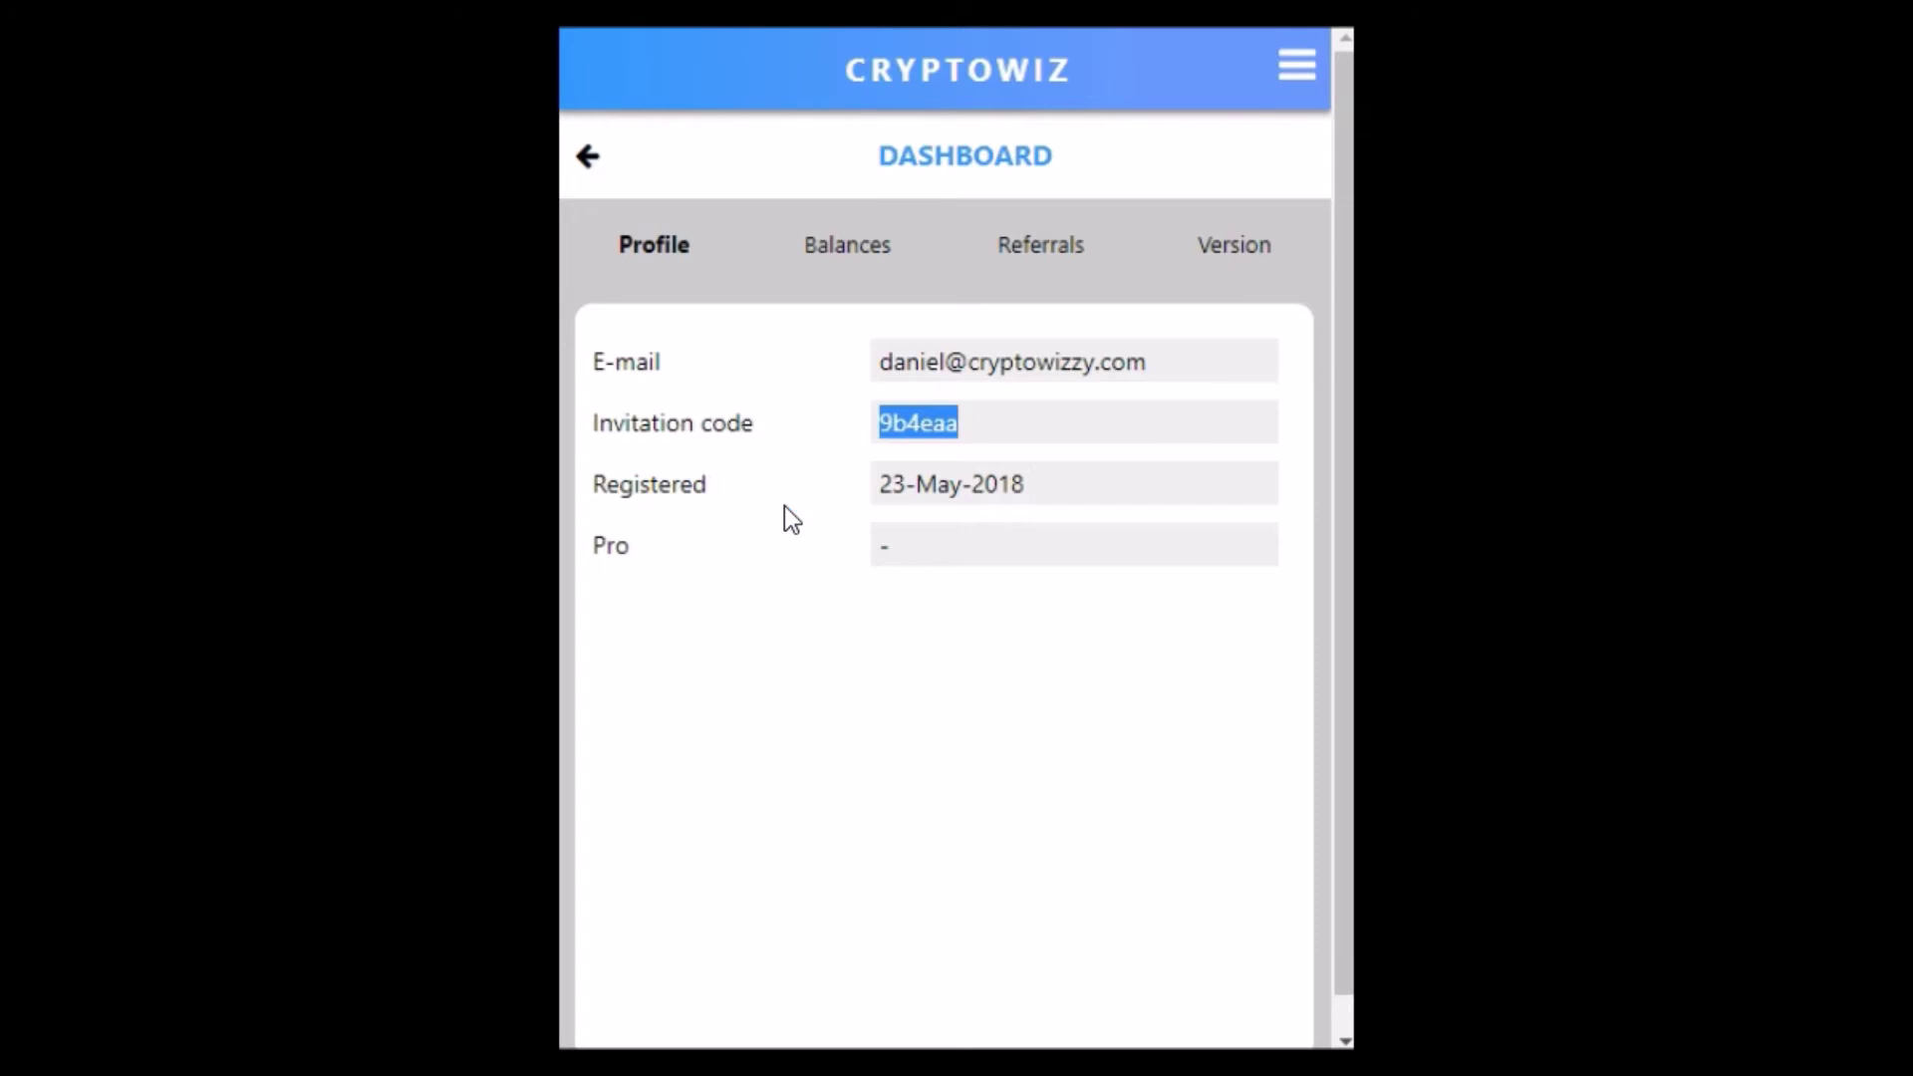
# Review the dashboard's referral accounts, earnings balances and profile invitation code, and return to the Coin Growth Calculator
pyautogui.click(1075, 259)
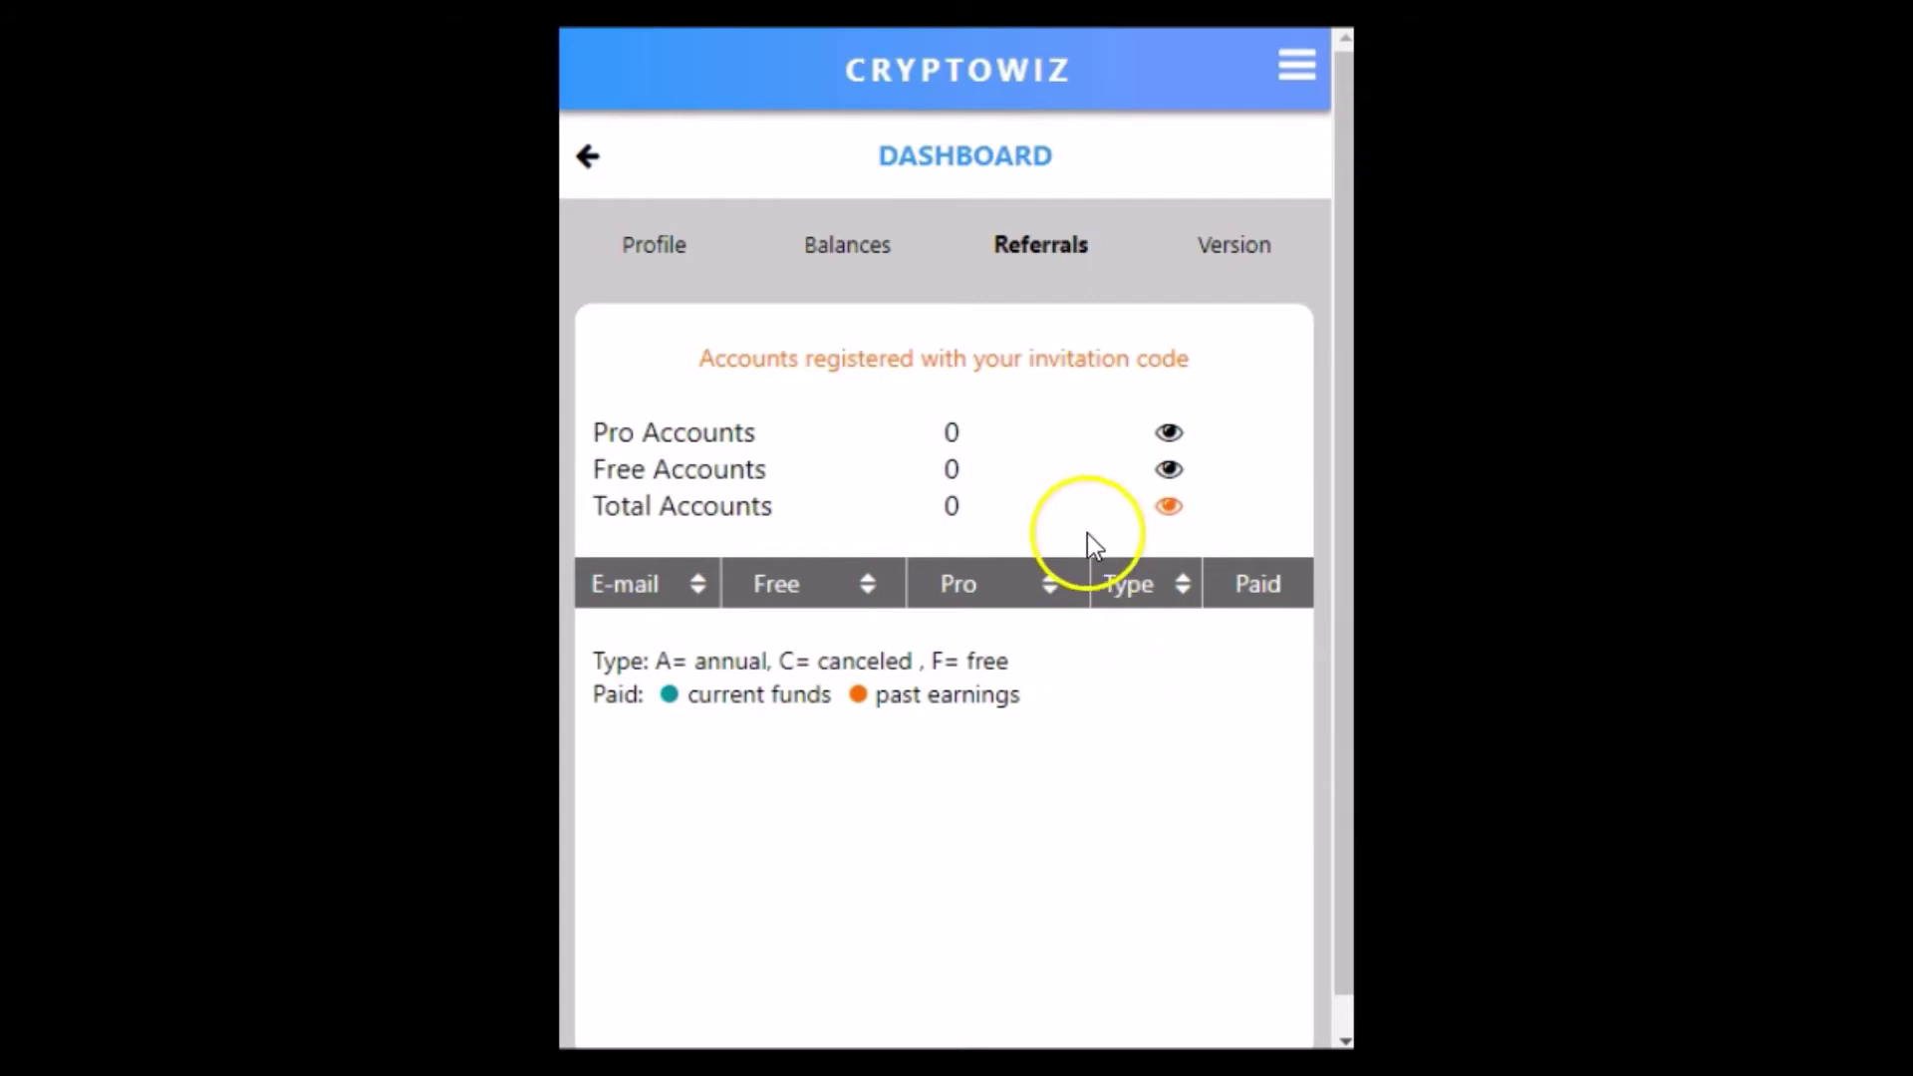
pyautogui.click(847, 249)
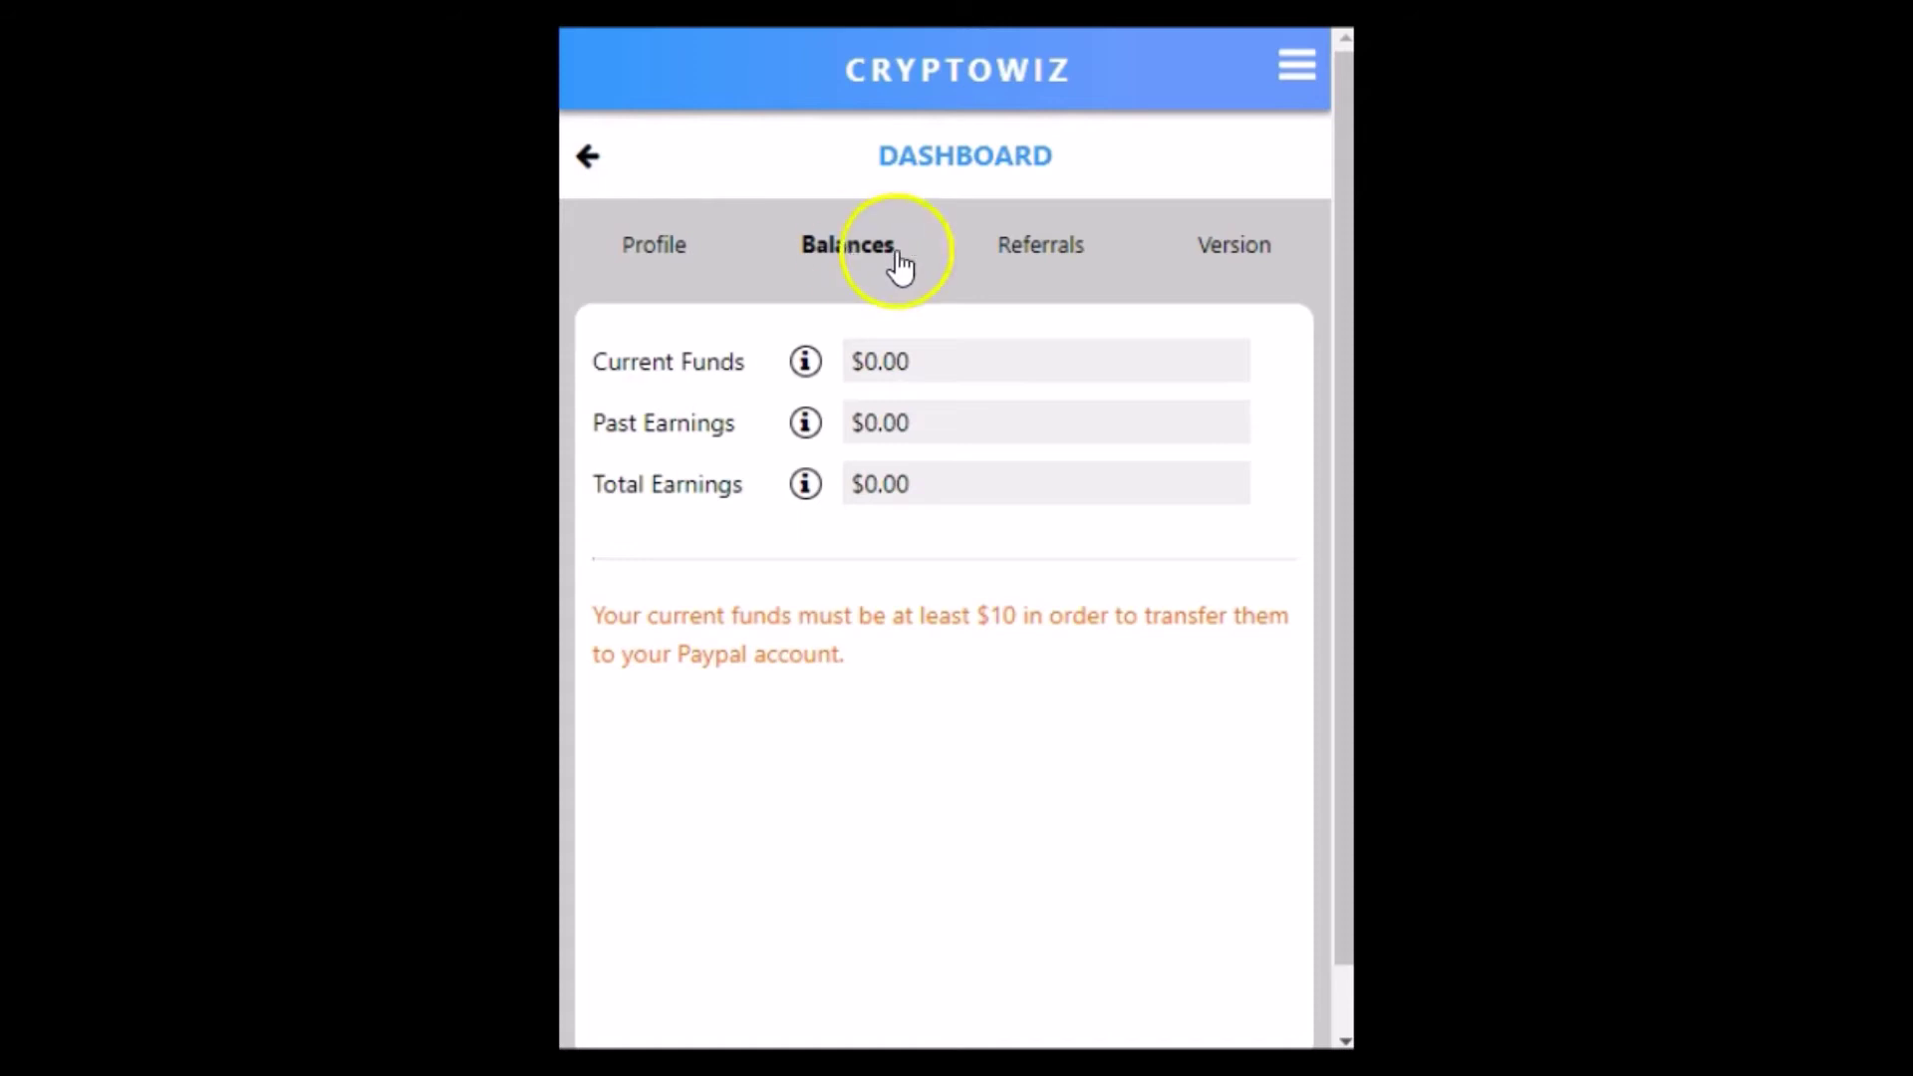
pyautogui.click(1056, 249)
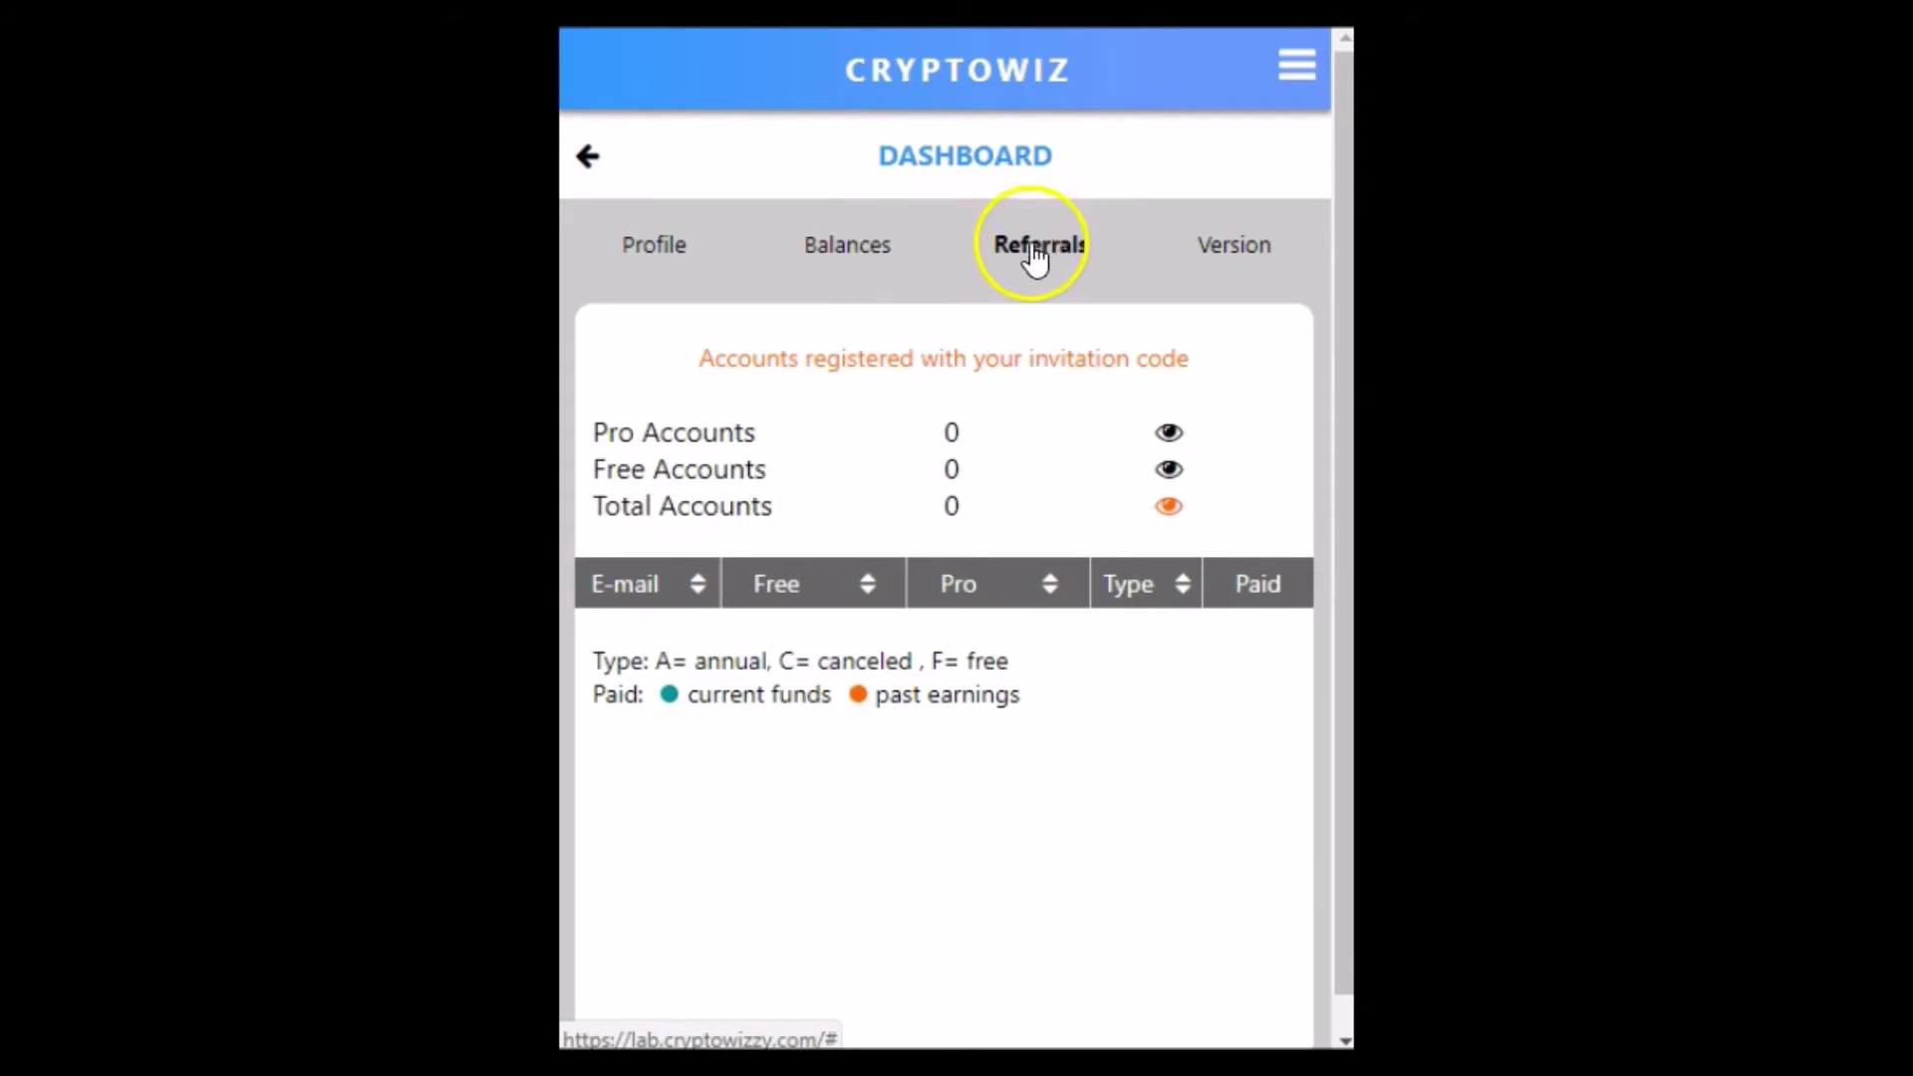
pyautogui.click(849, 245)
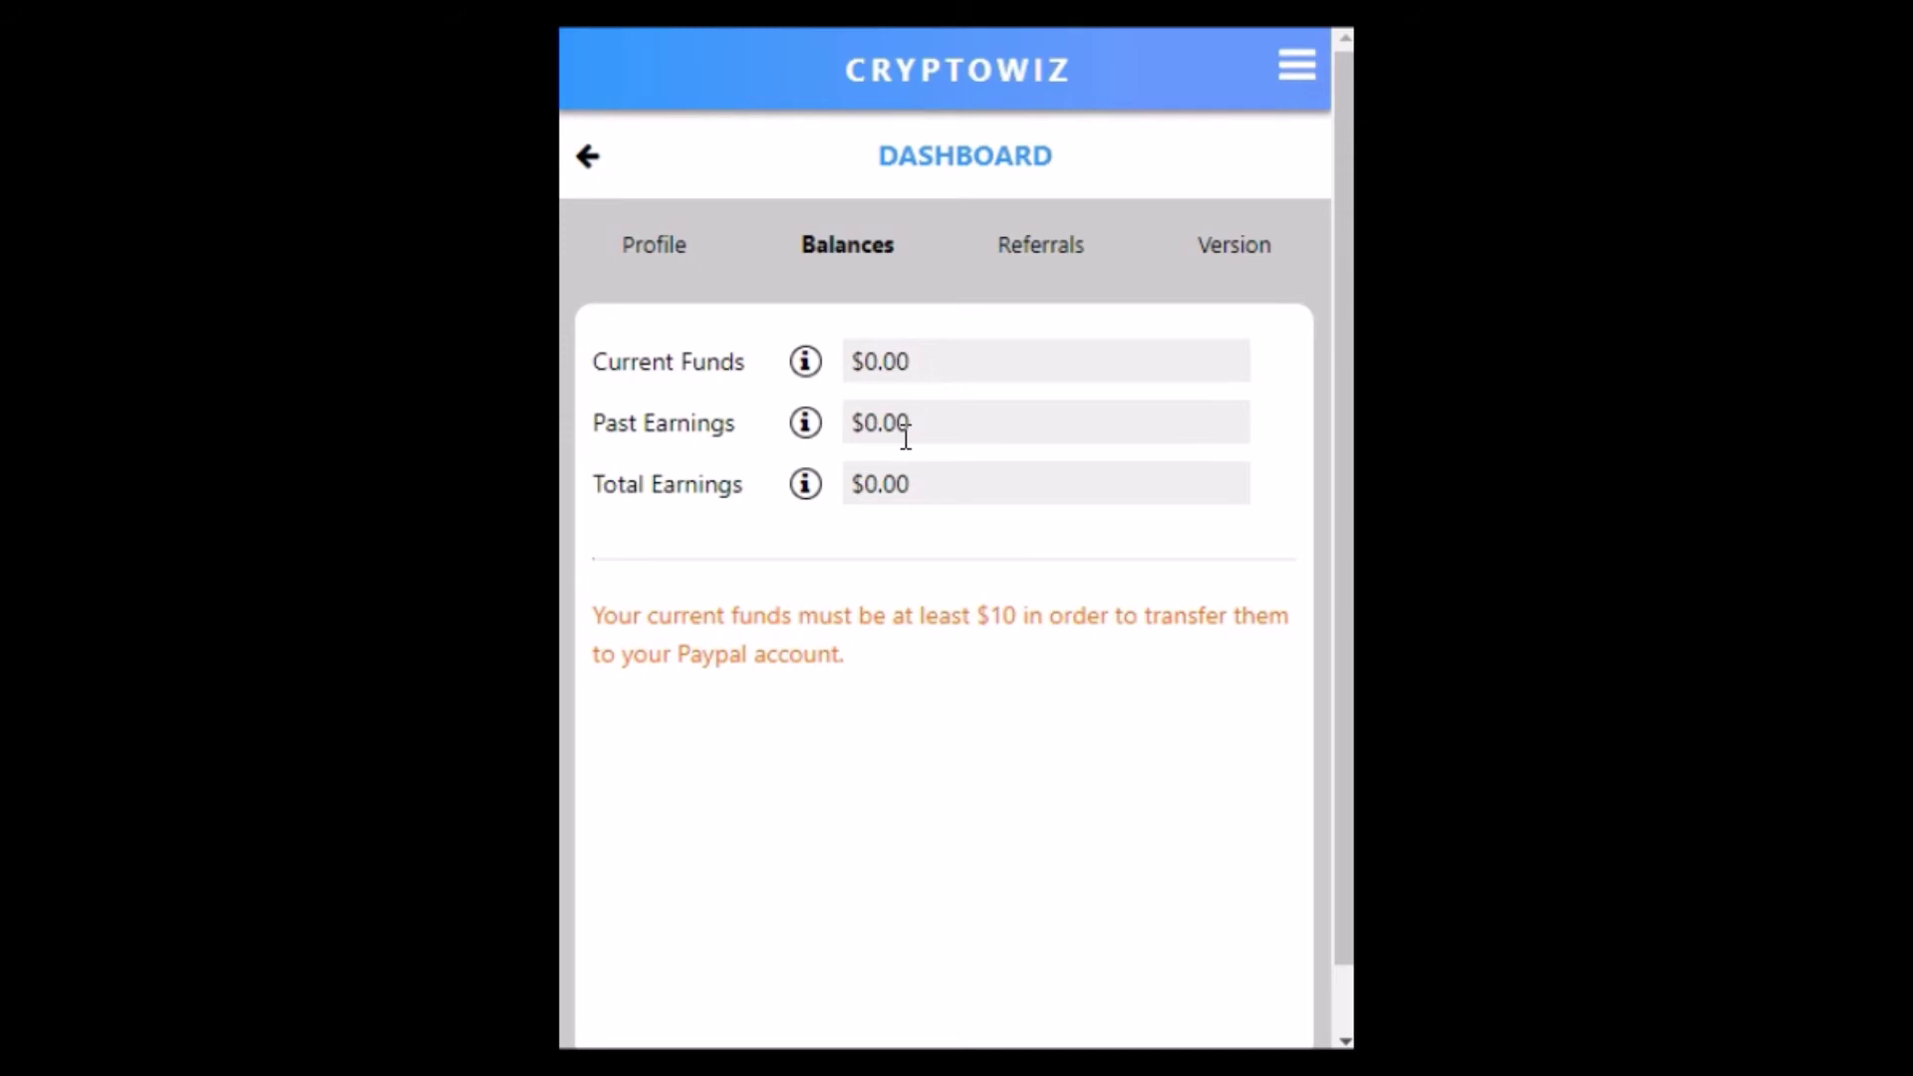
pyautogui.click(661, 239)
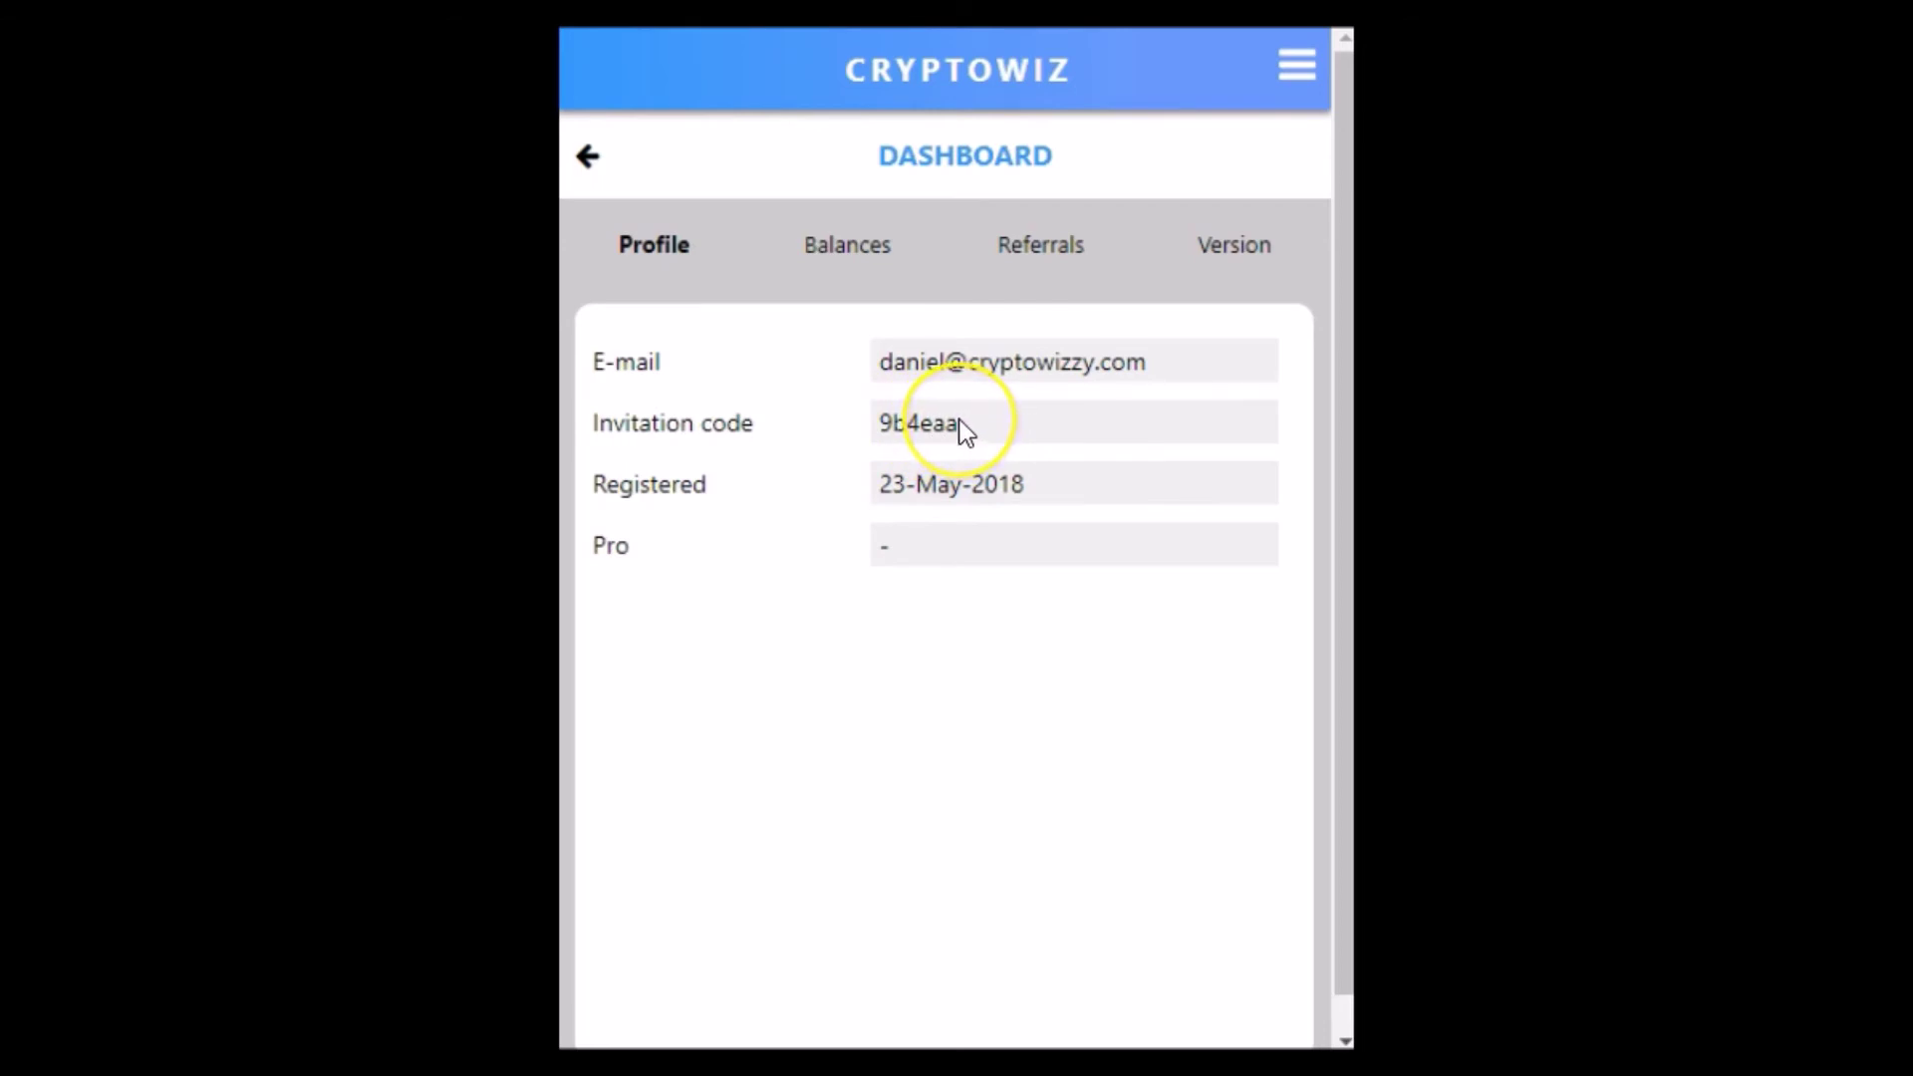
pyautogui.click(1048, 244)
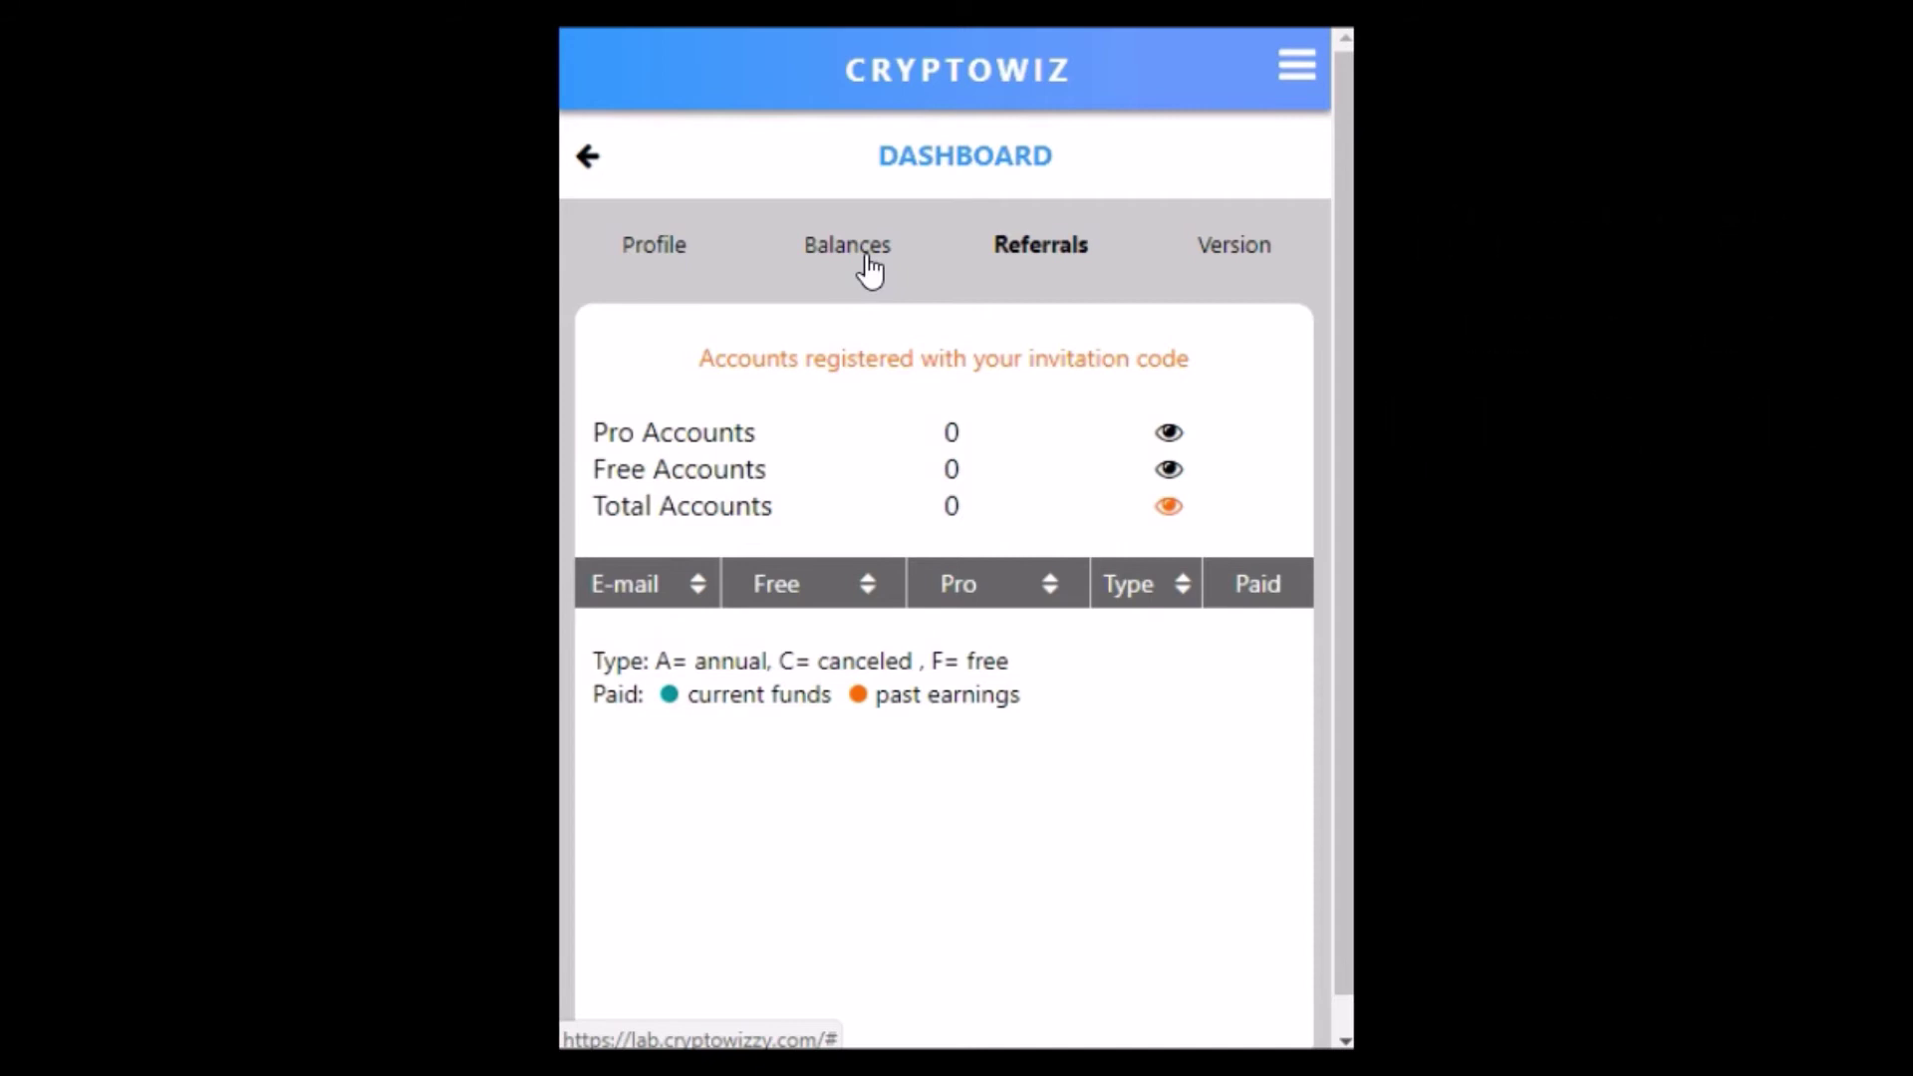
pyautogui.click(587, 157)
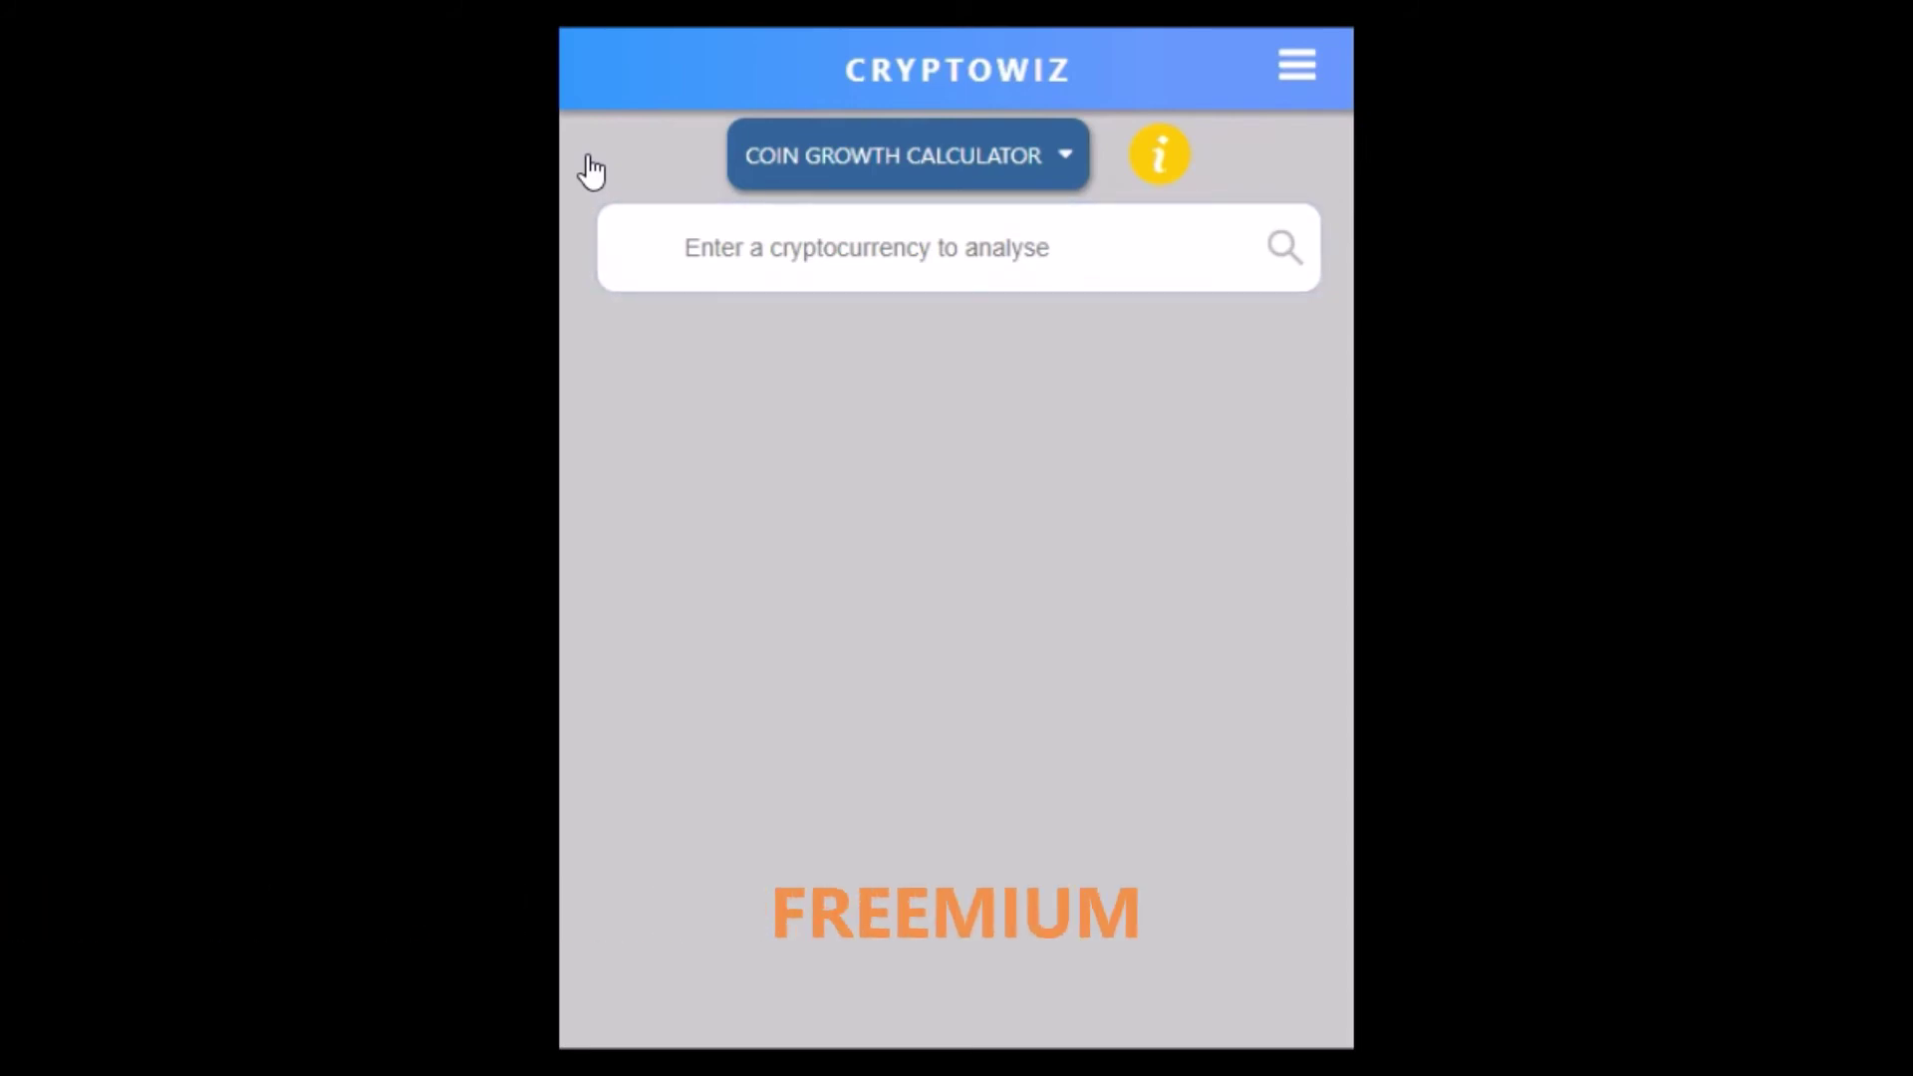
# Review the list of available tools and next releases, and close it with the Coin Growth Calculator selected
pyautogui.click(888, 170)
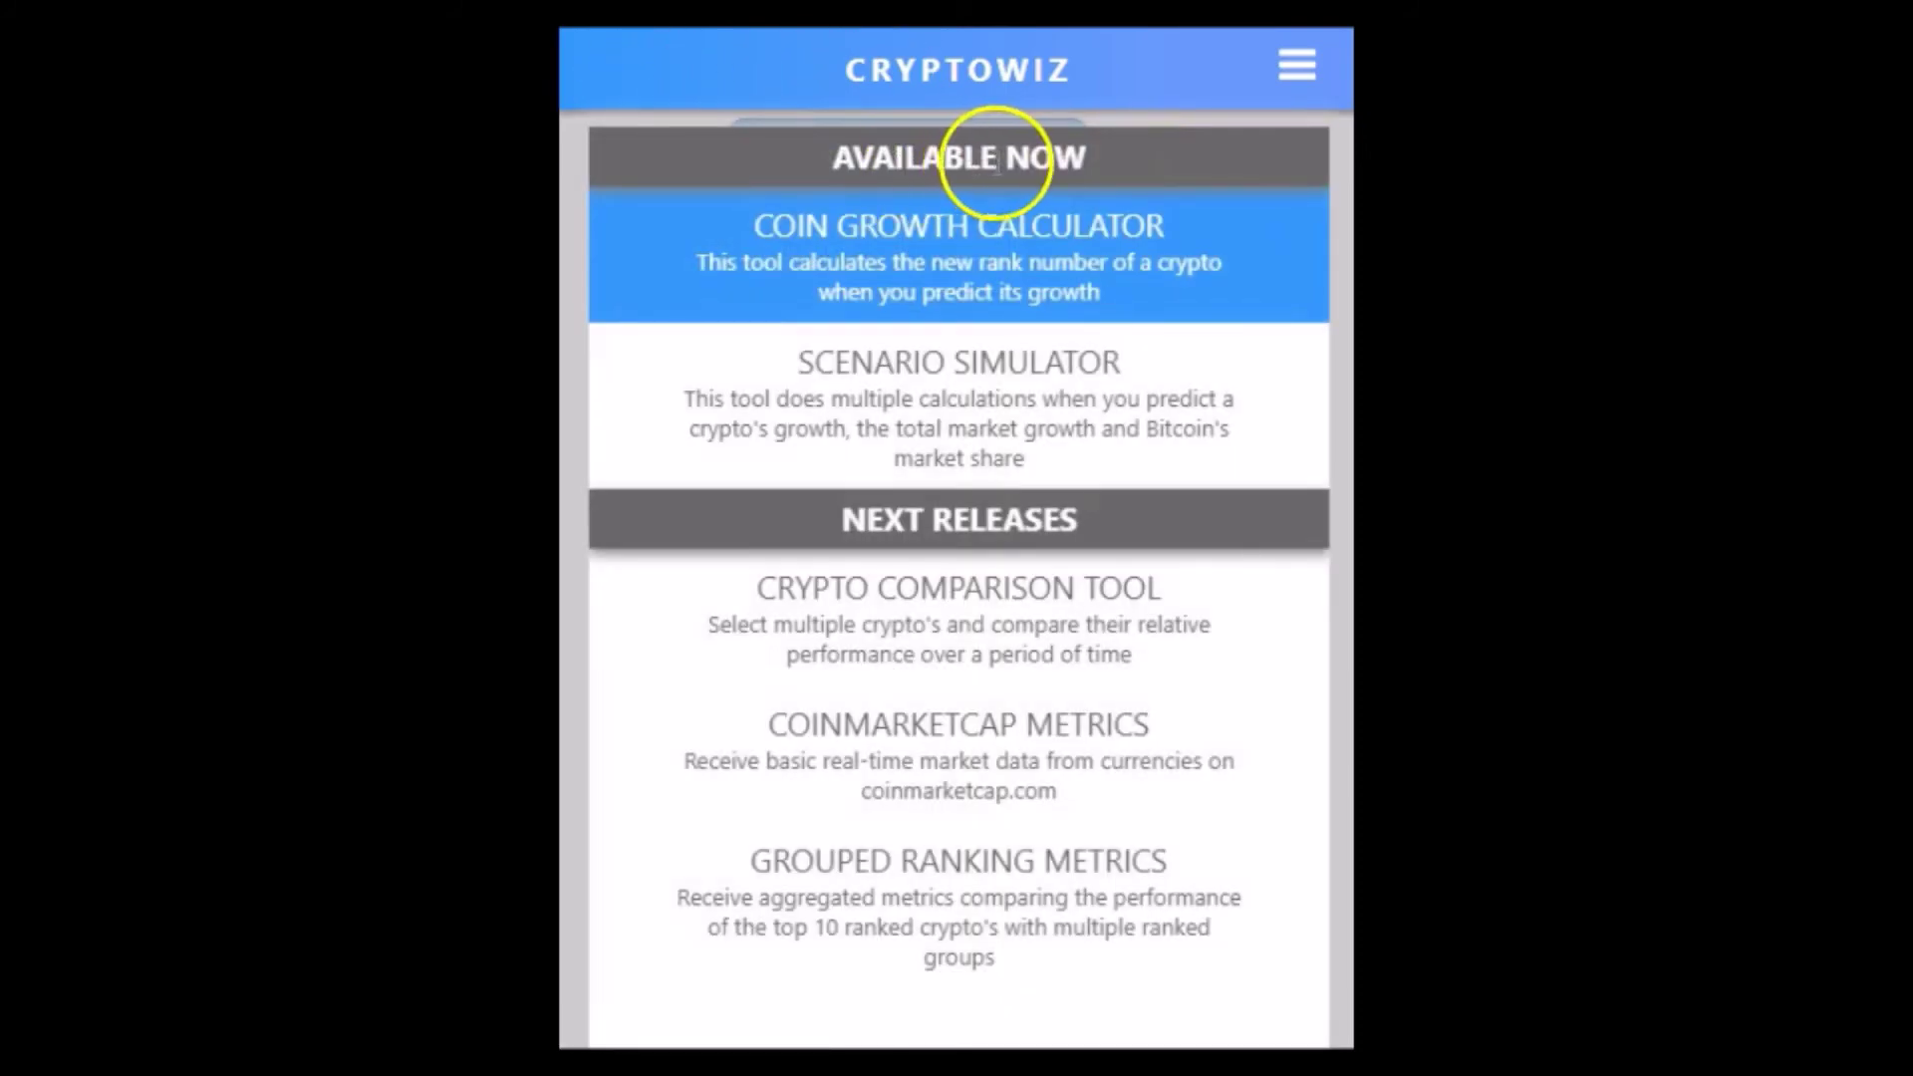
pyautogui.click(952, 195)
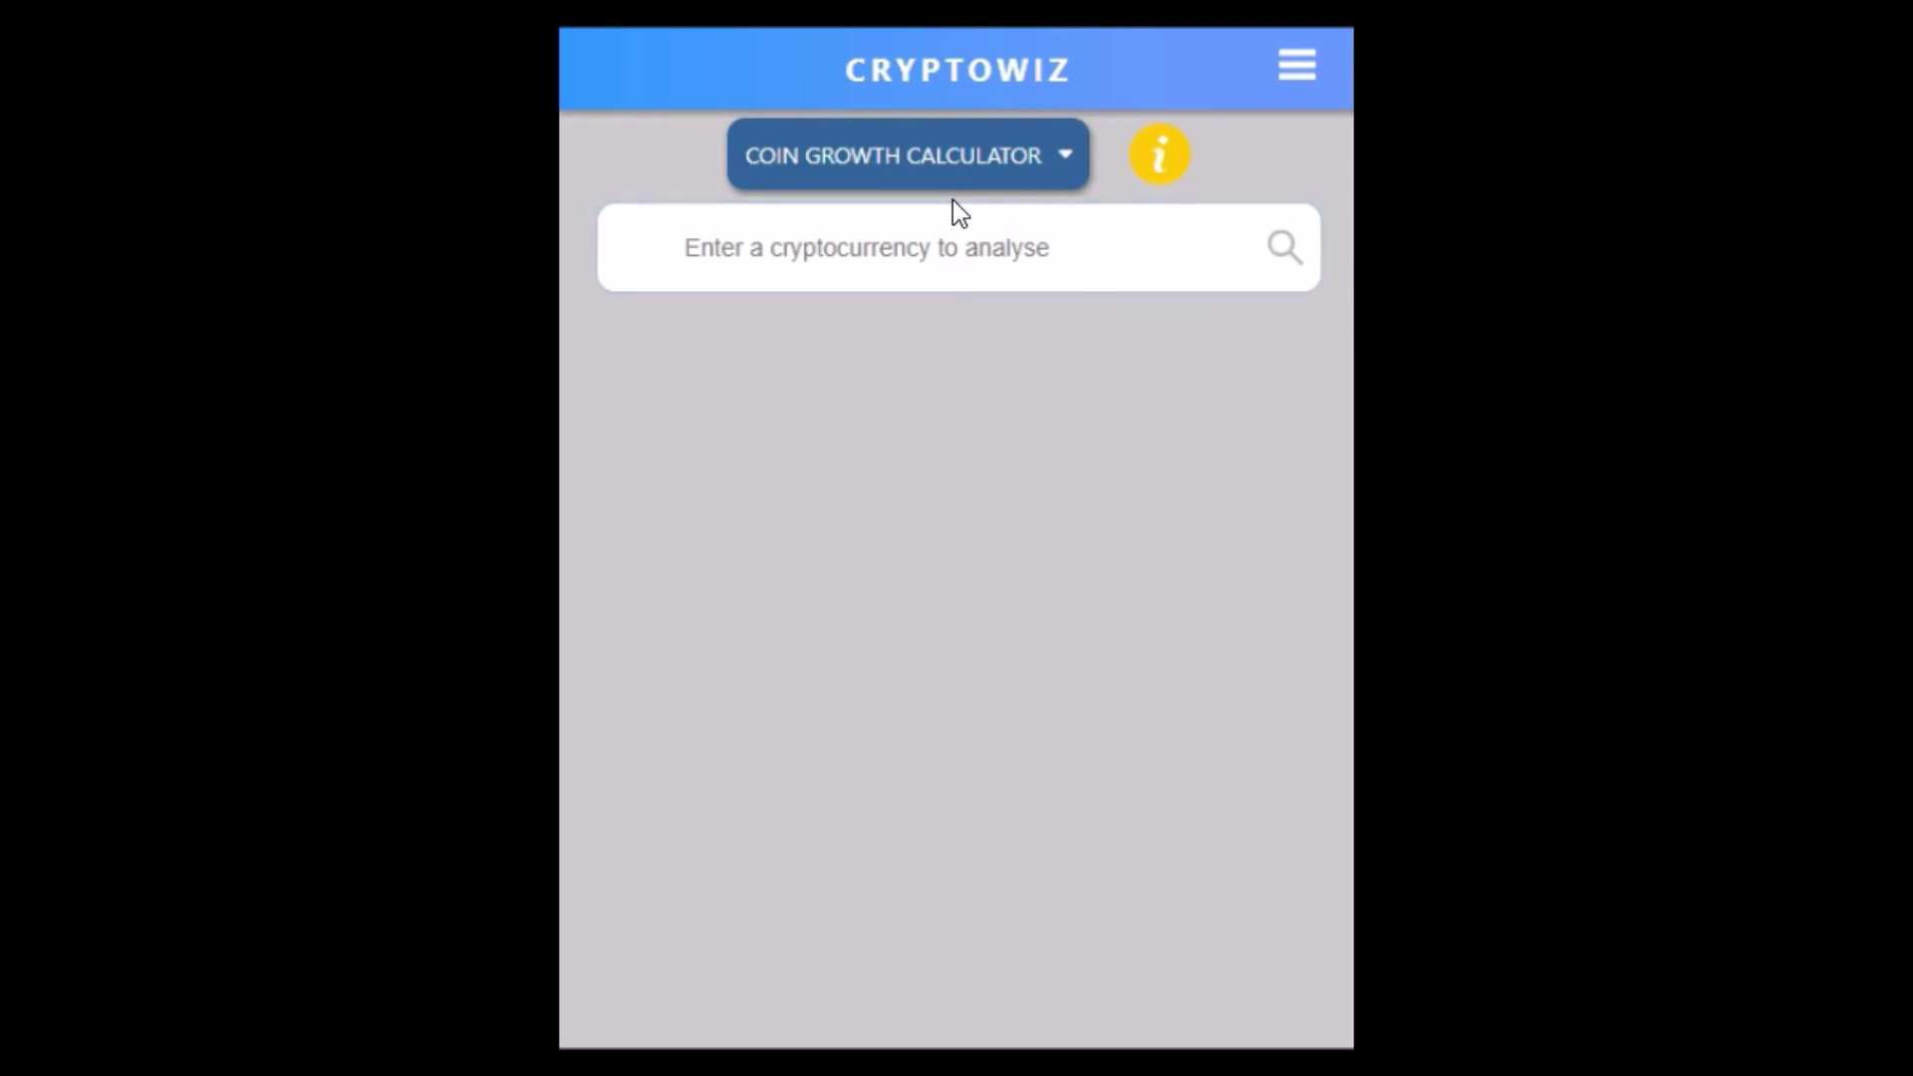
pyautogui.click(747, 51)
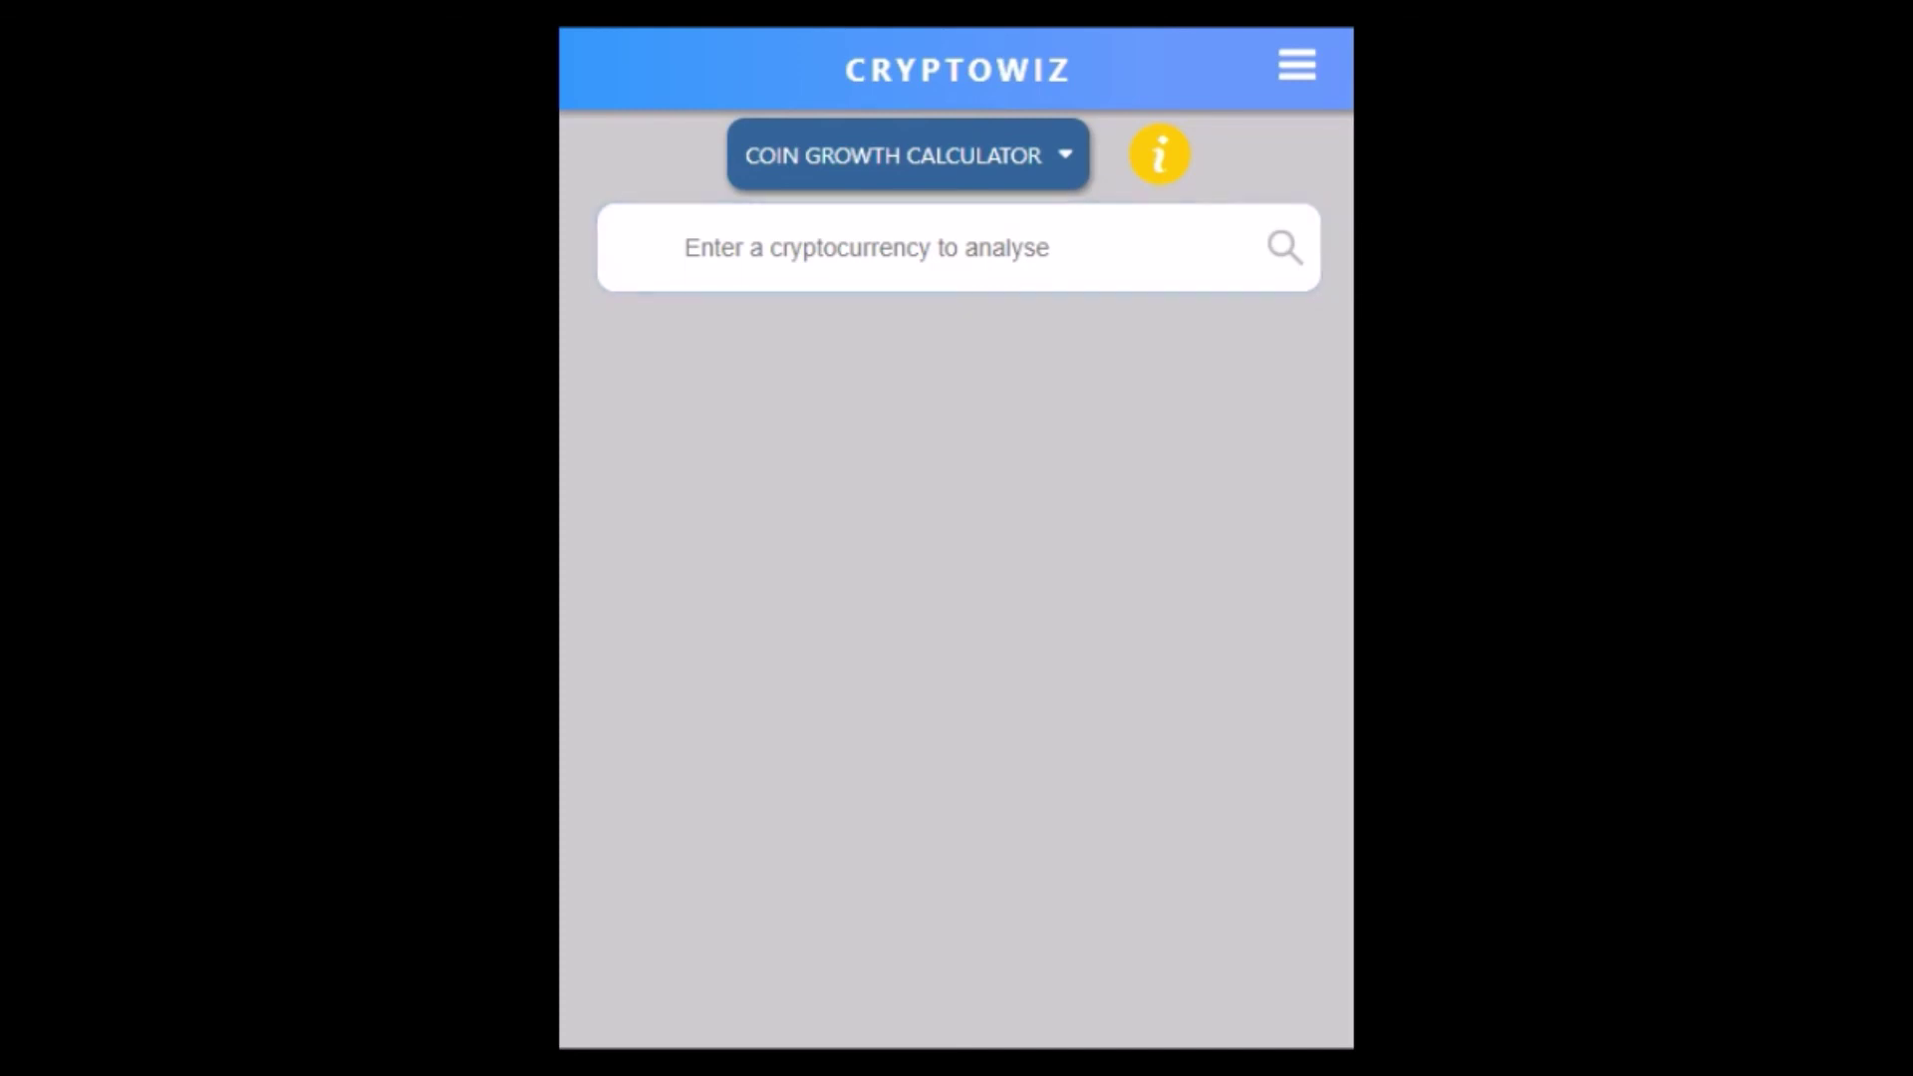